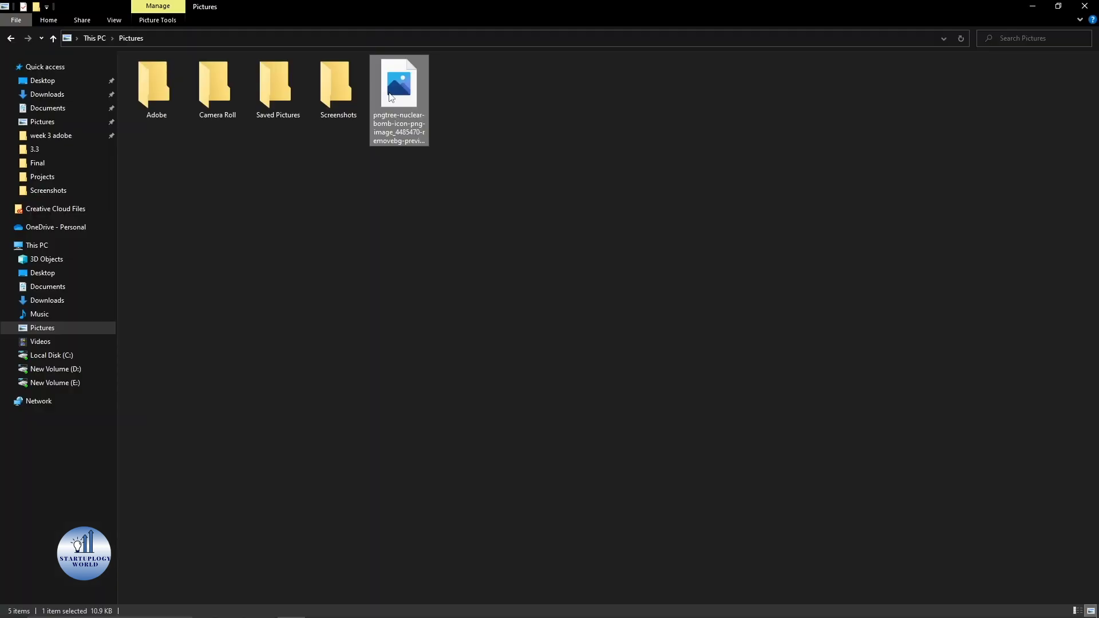
Place the nuclear bomb PNG from the Pictures folder onto the artboard in Illustrator and reduce its opacity to 48%
drag(399, 92, 525, 298)
key(alt+Tab)
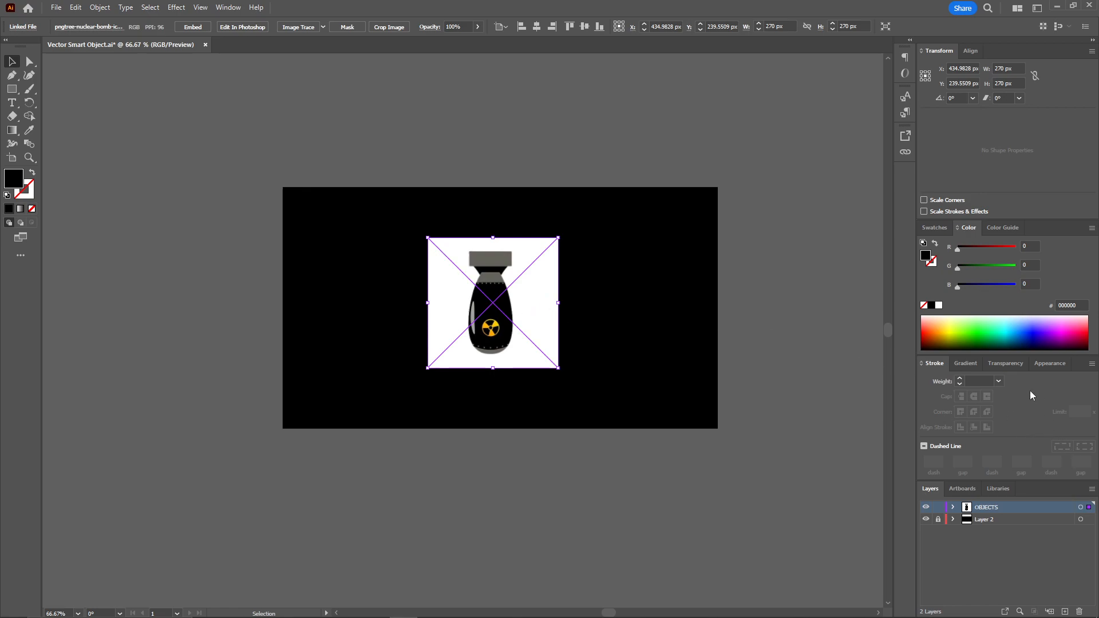
click(1007, 364)
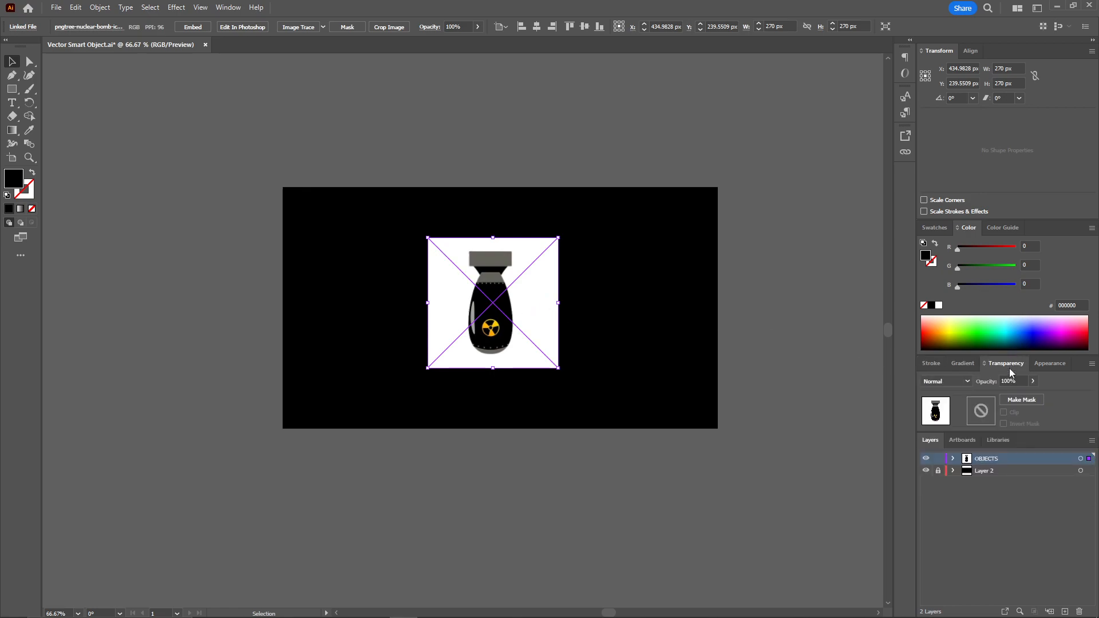
click(1032, 382)
mouse_move(1027, 396)
mouse_down()
mouse_move(998, 395)
mouse_move(1009, 396)
mouse_up()
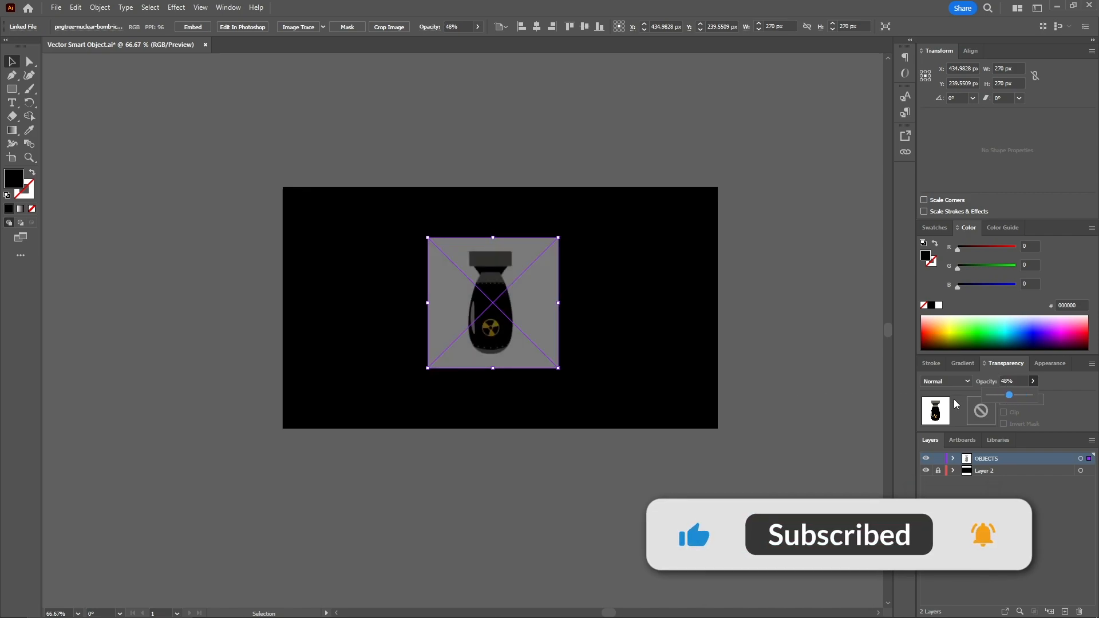
click(961, 489)
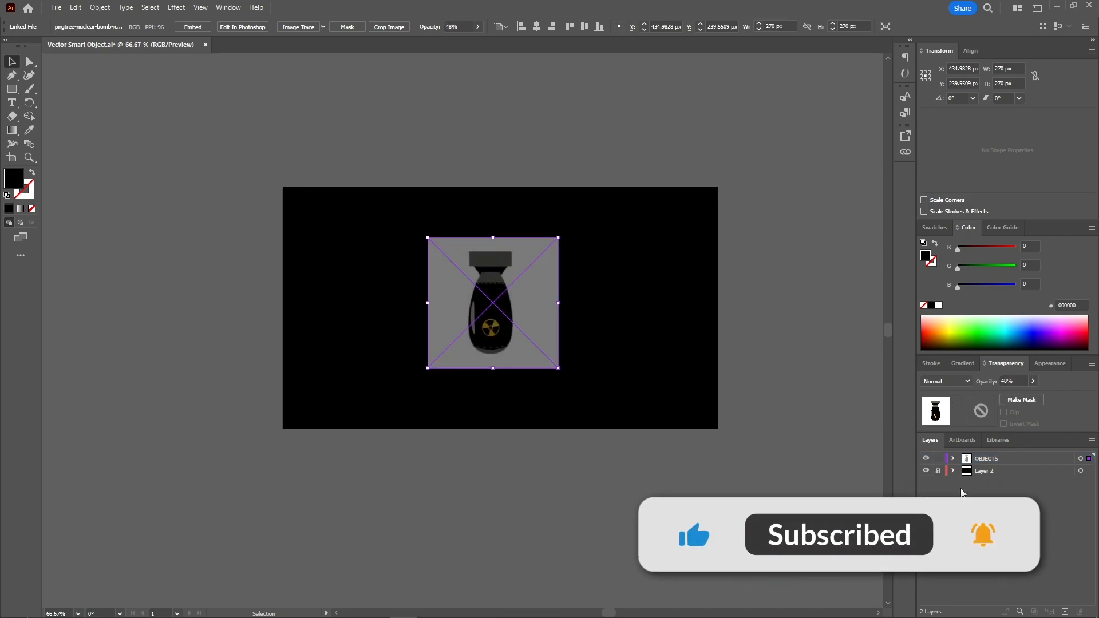
Lock the OBJECTS layer and add a new layer named Tracing above it
click(938, 458)
click(1065, 613)
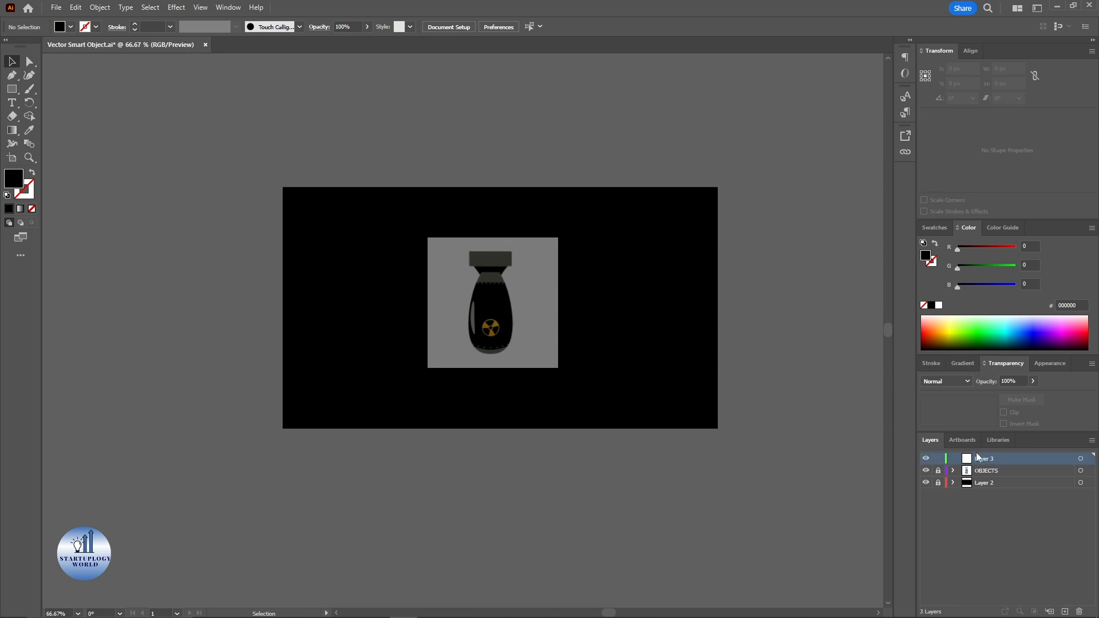
double_click(982, 461)
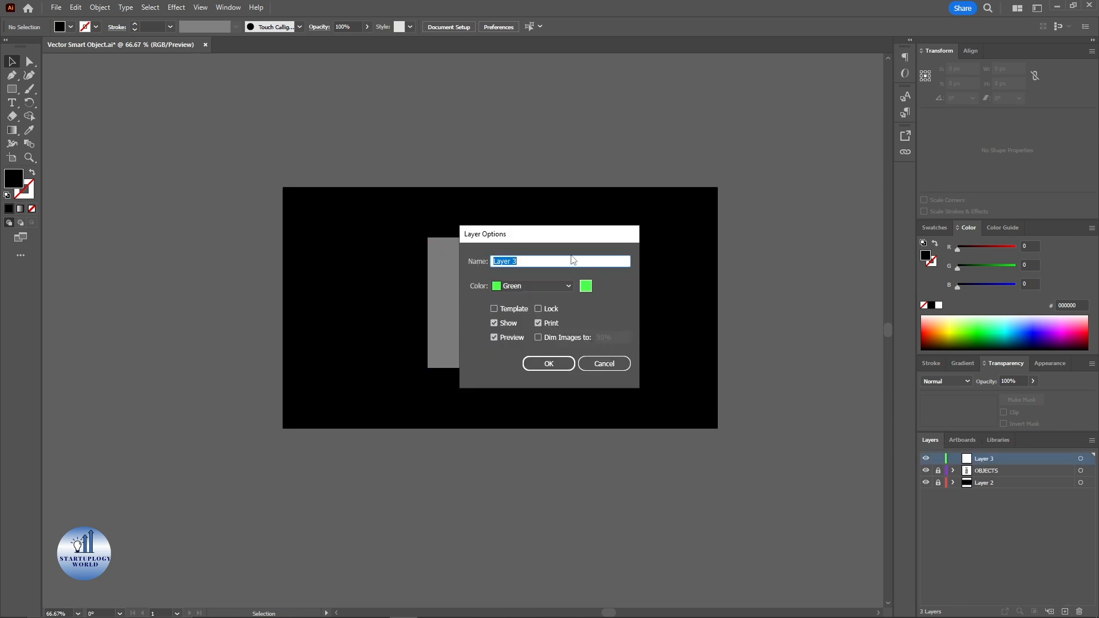
text(Tracing)
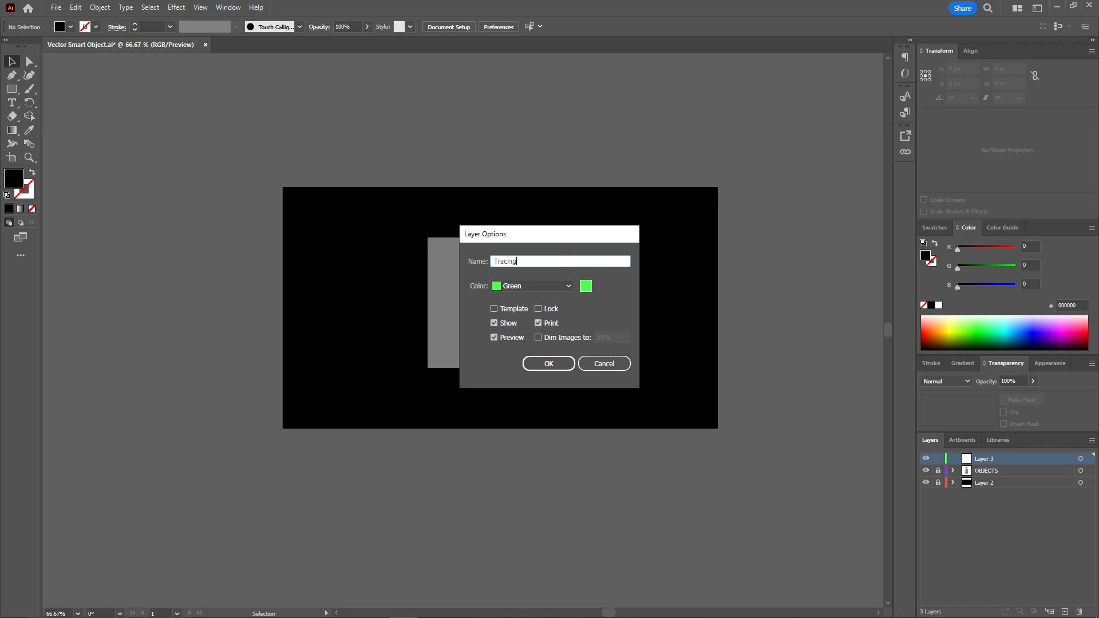
key(Return)
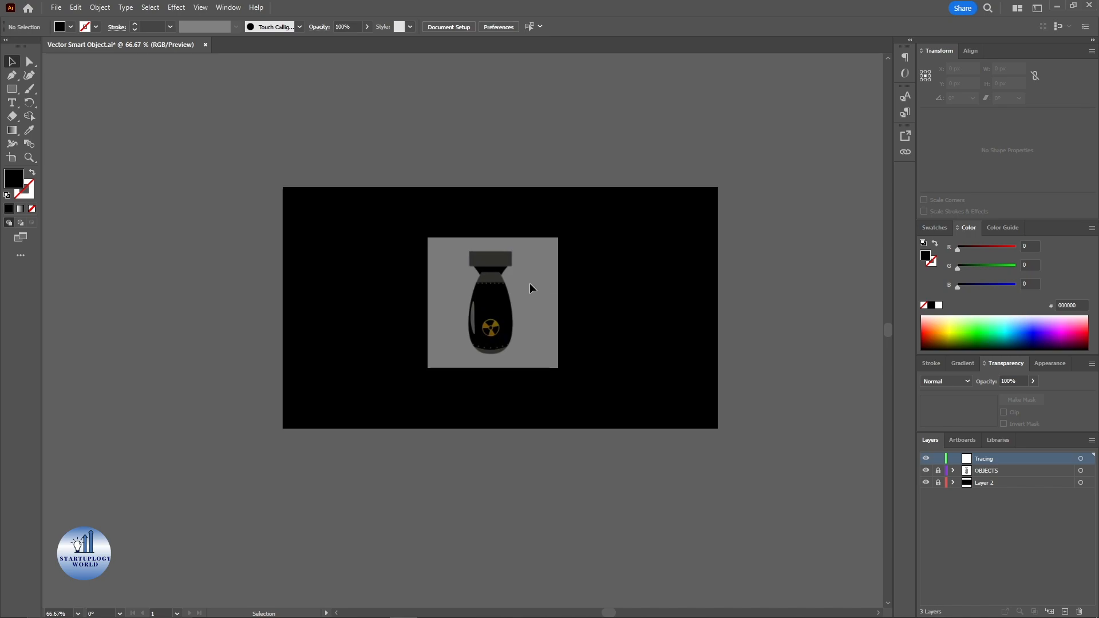
Trace the bomb's rectangular tail block as a closed Pen tool path with a black stroke and no fill
scroll(495, 298, up, 4)
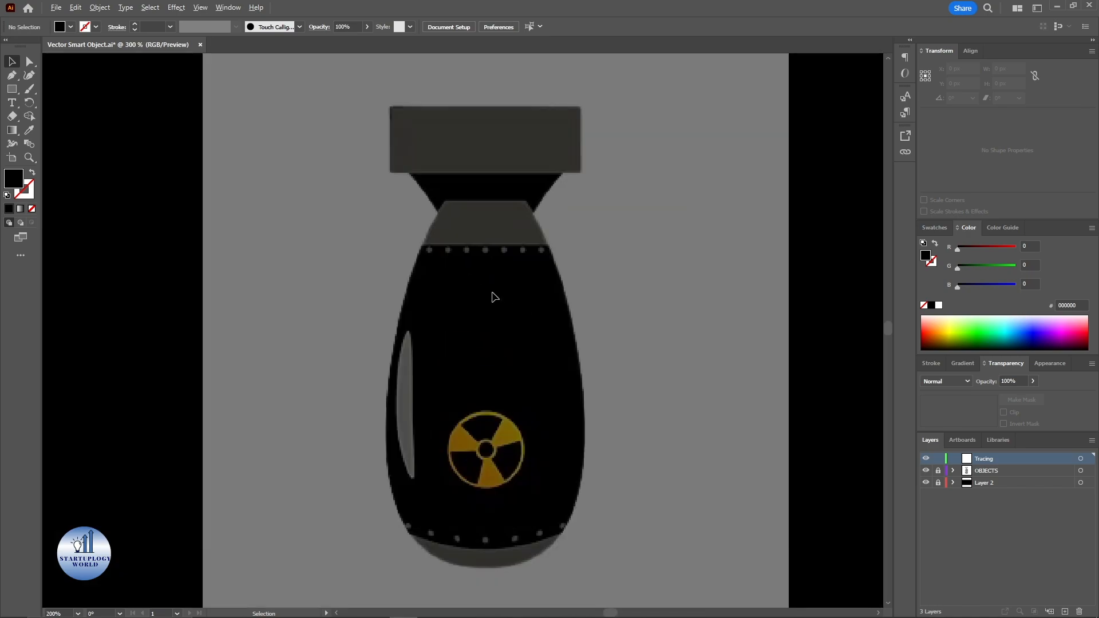
click(12, 75)
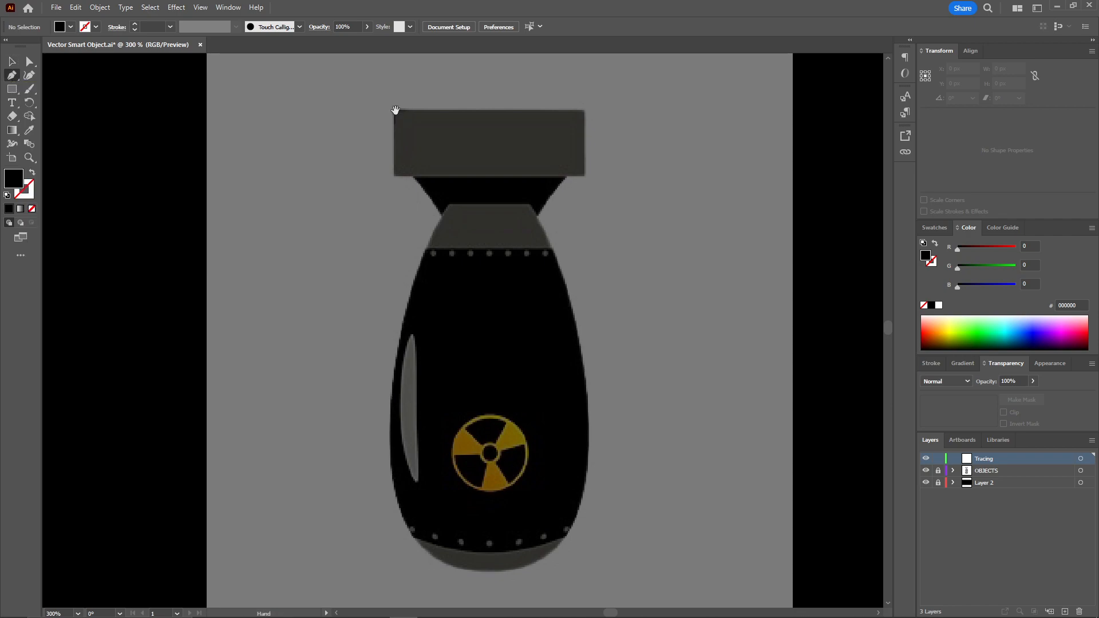
drag(395, 110, 397, 145)
scroll(400, 154, up, 2)
click(358, 118)
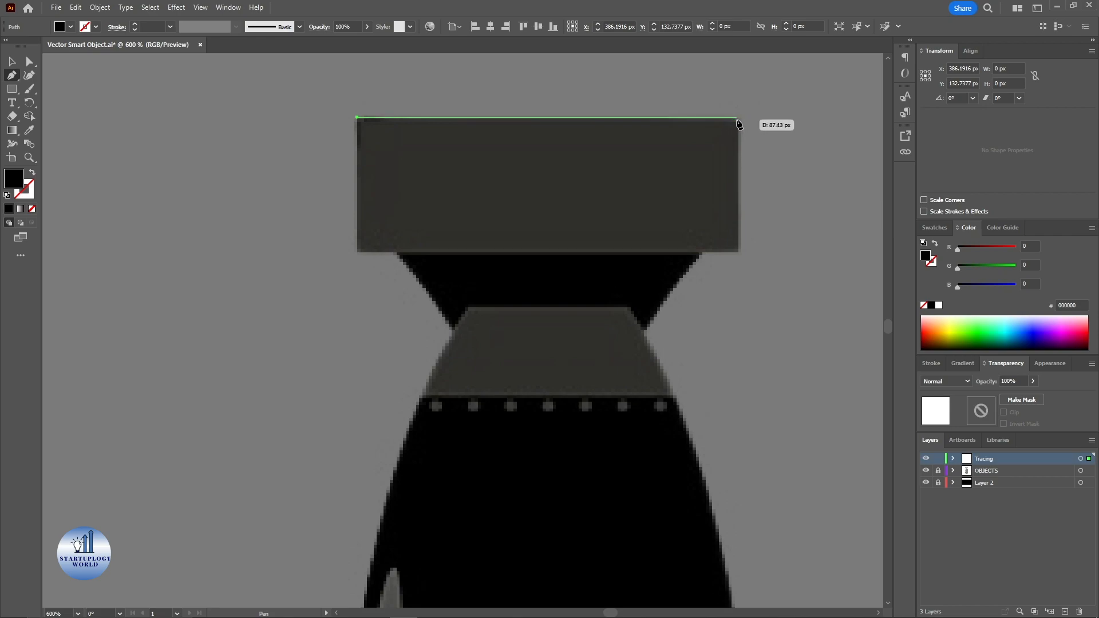
click(739, 120)
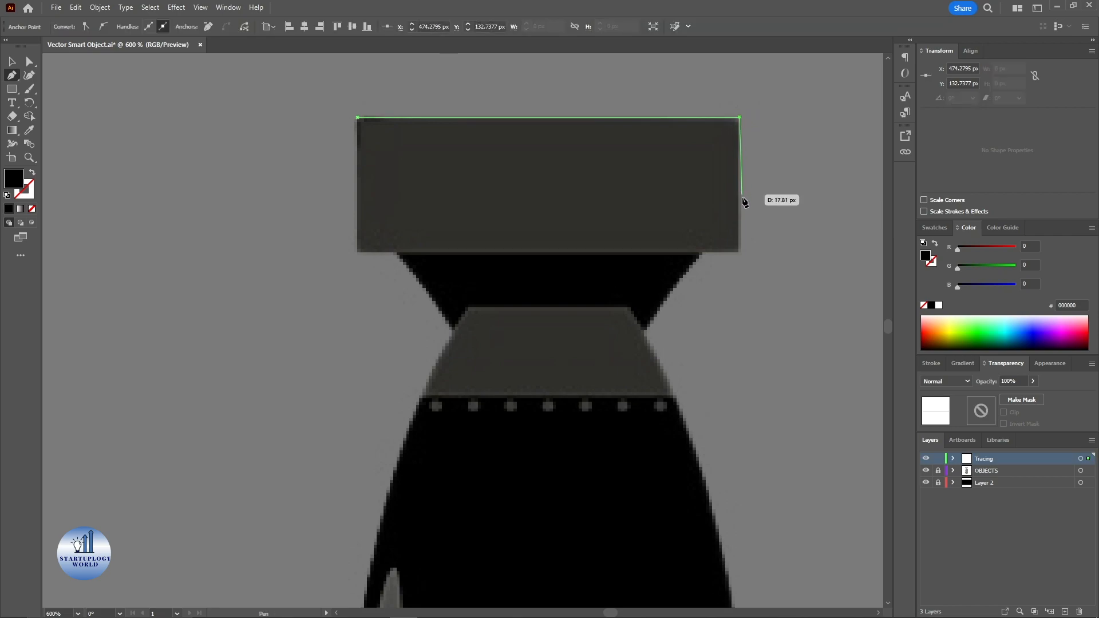
click(739, 252)
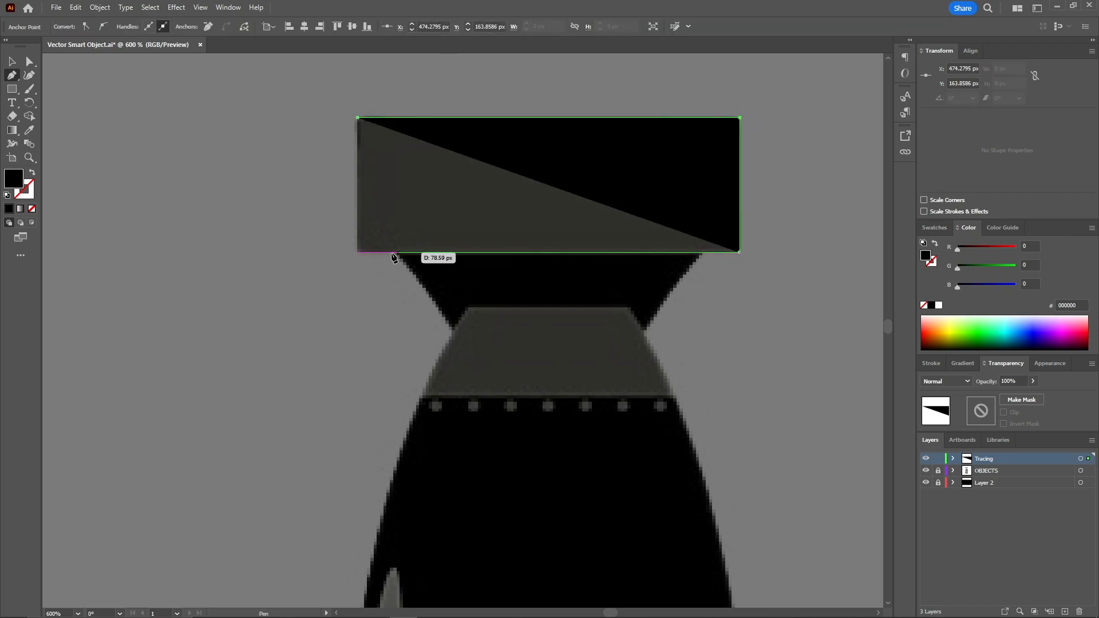
click(358, 253)
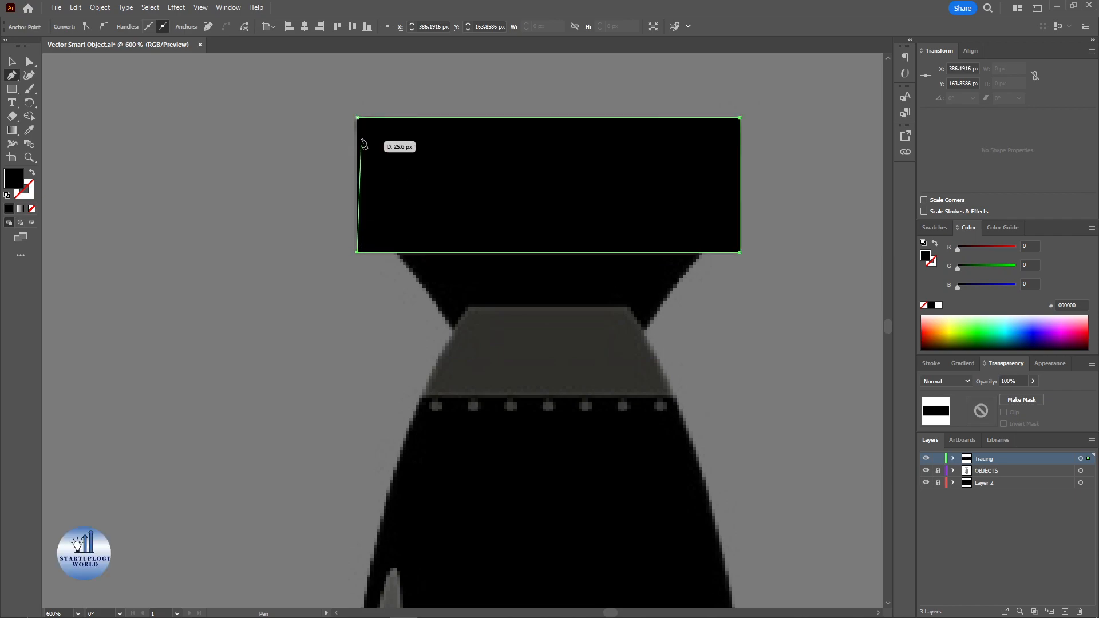
click(358, 118)
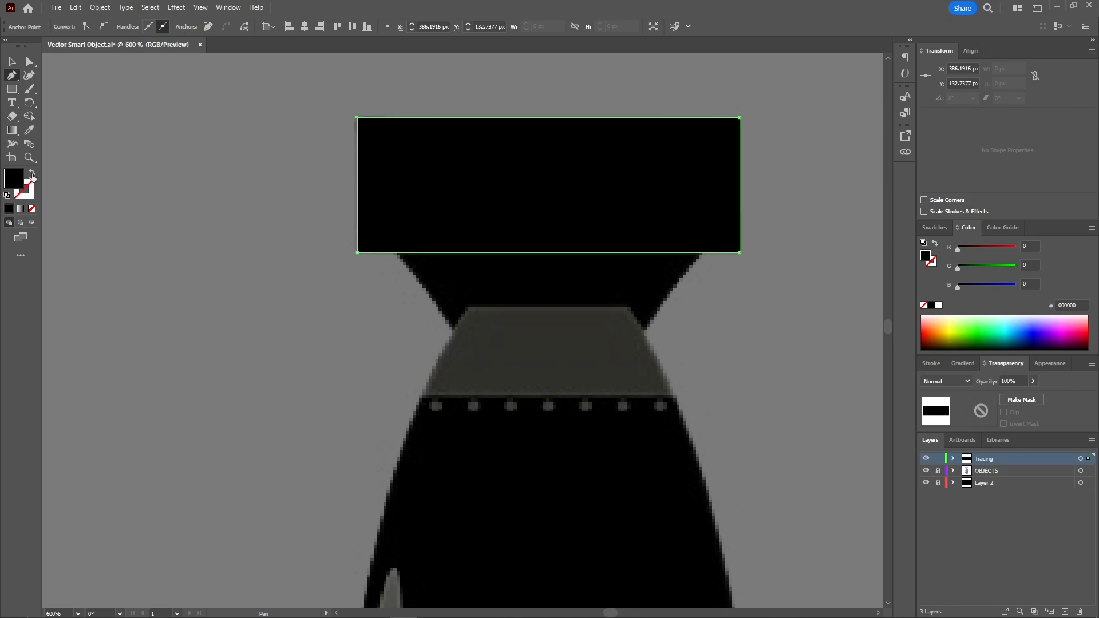
click(32, 176)
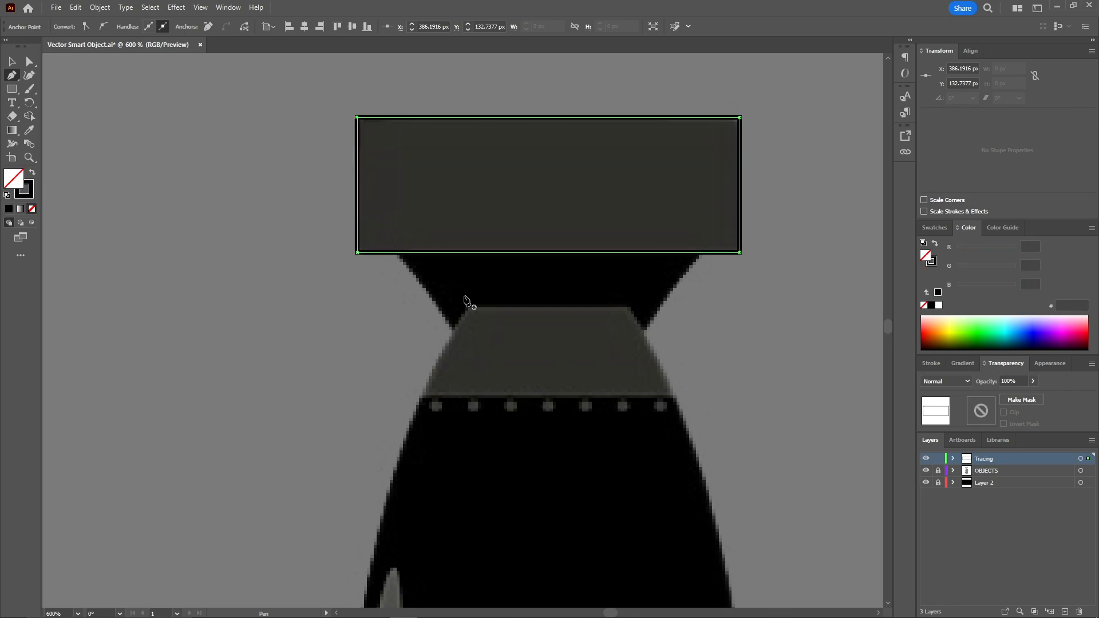
Trace the black tapered neck between the tail block and grey collar as a closed six-point path, and deselect it
drag(394, 282, 361, 265)
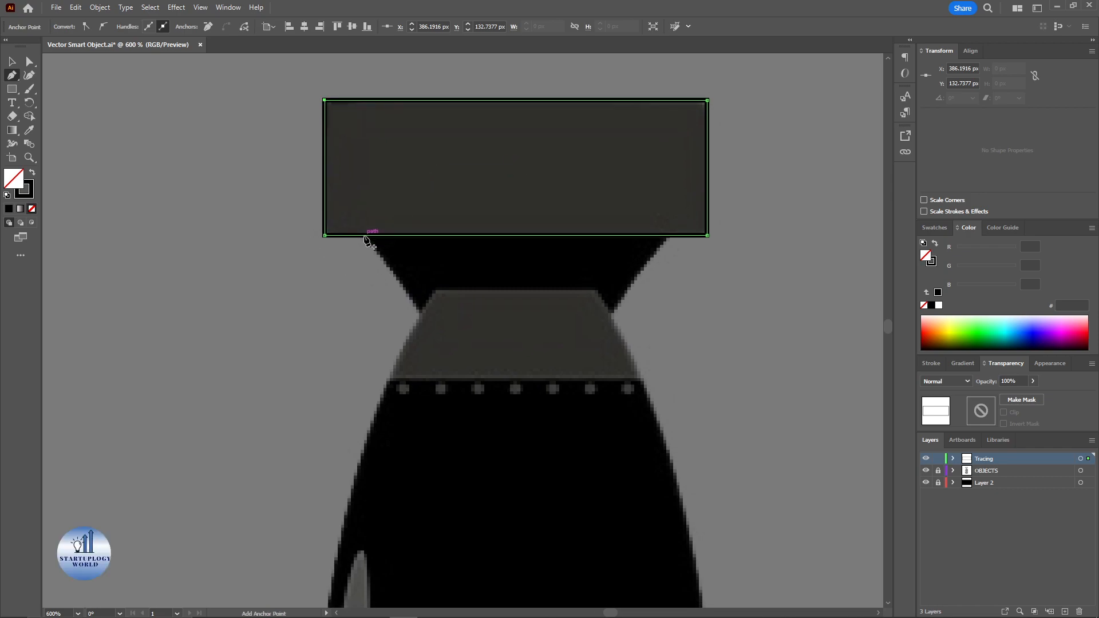
click(420, 314)
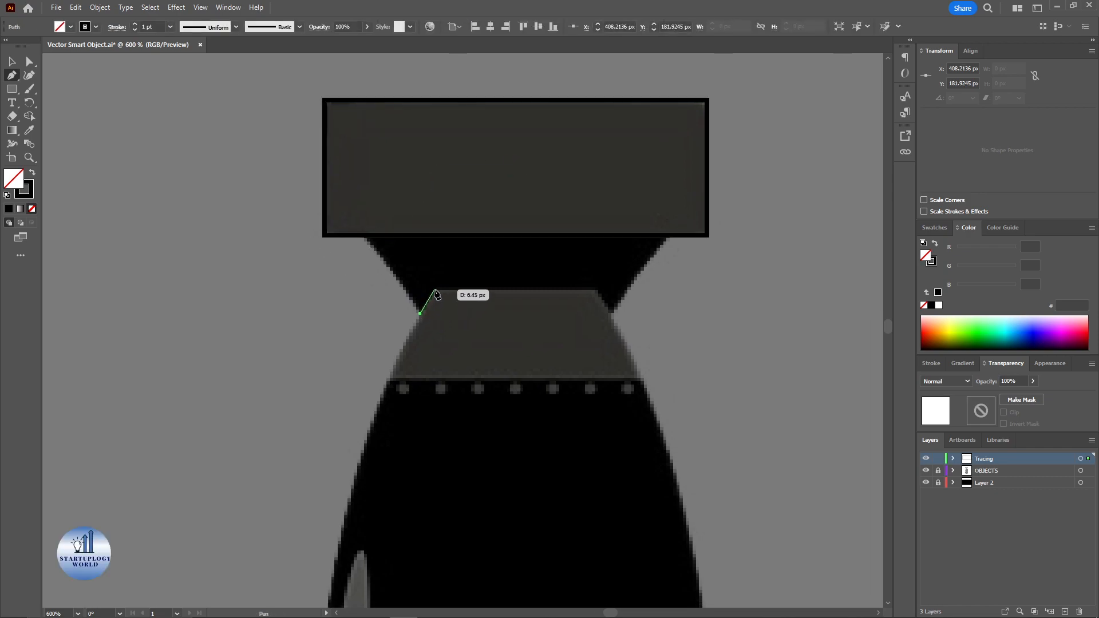
click(435, 289)
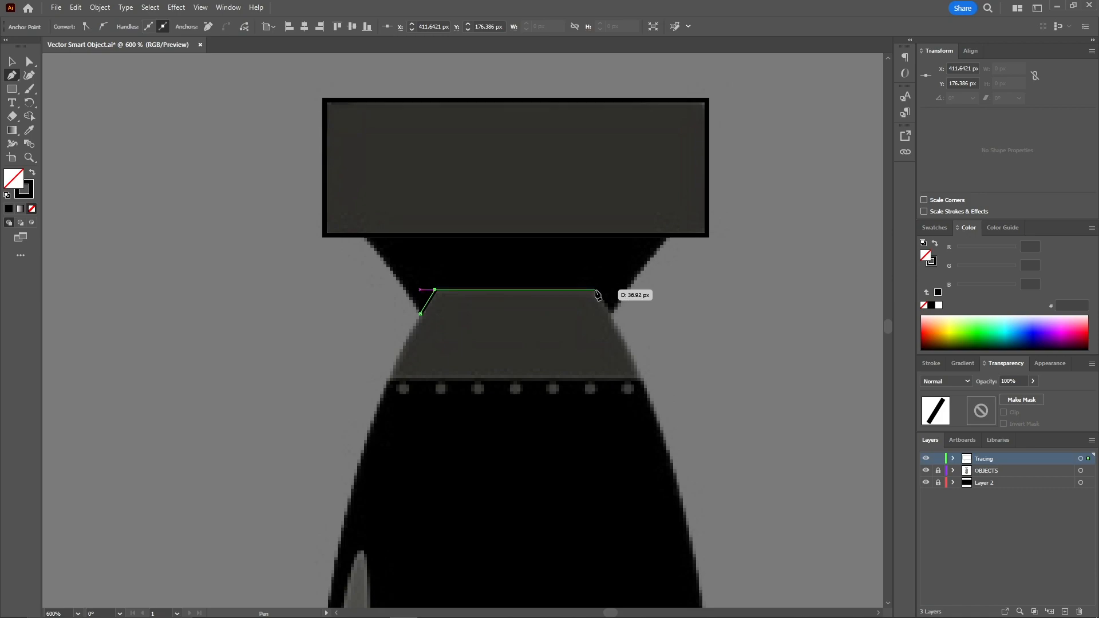
click(596, 290)
click(609, 313)
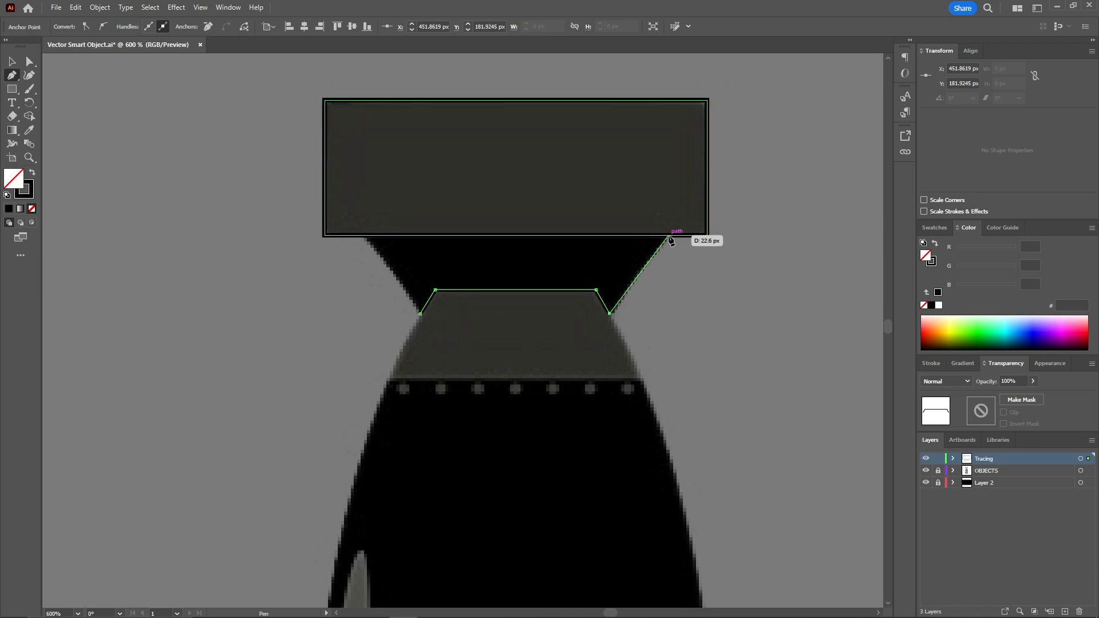
click(668, 235)
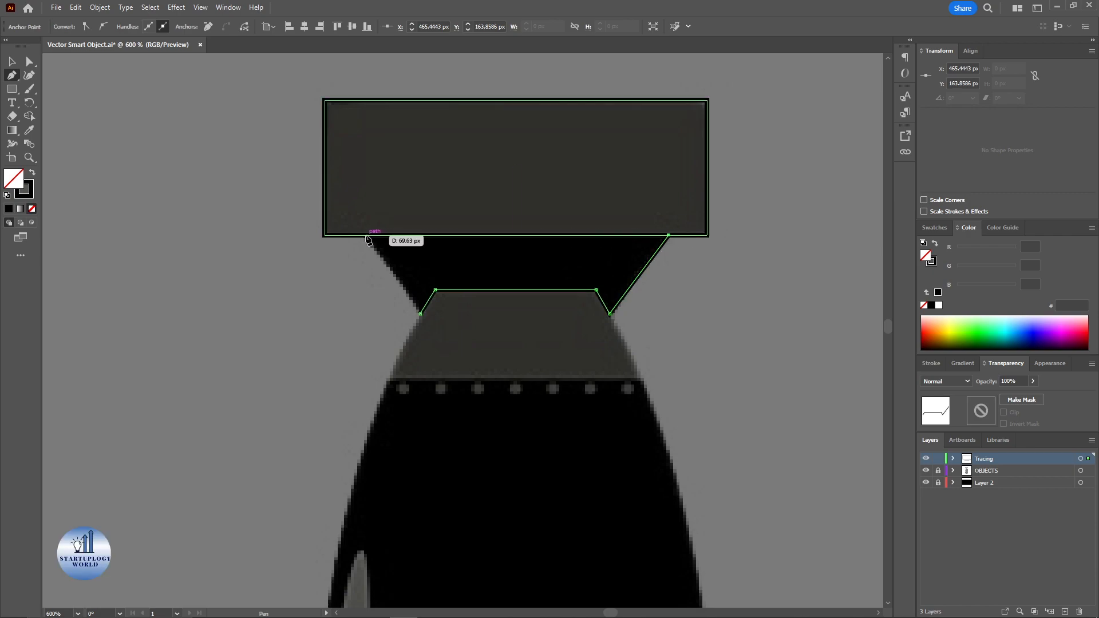
click(363, 235)
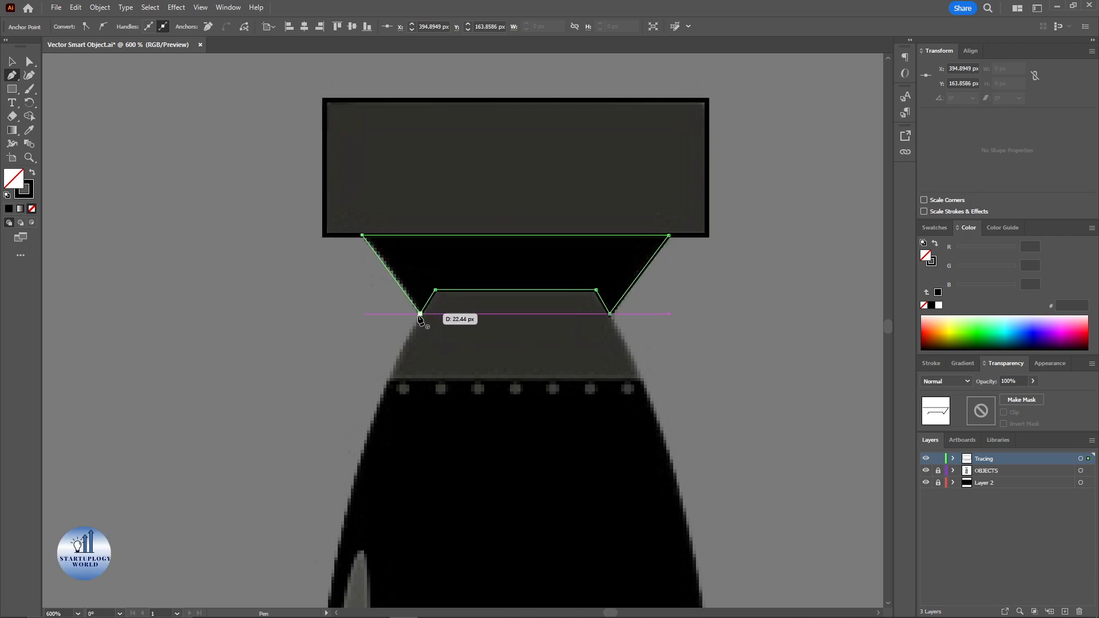
click(421, 315)
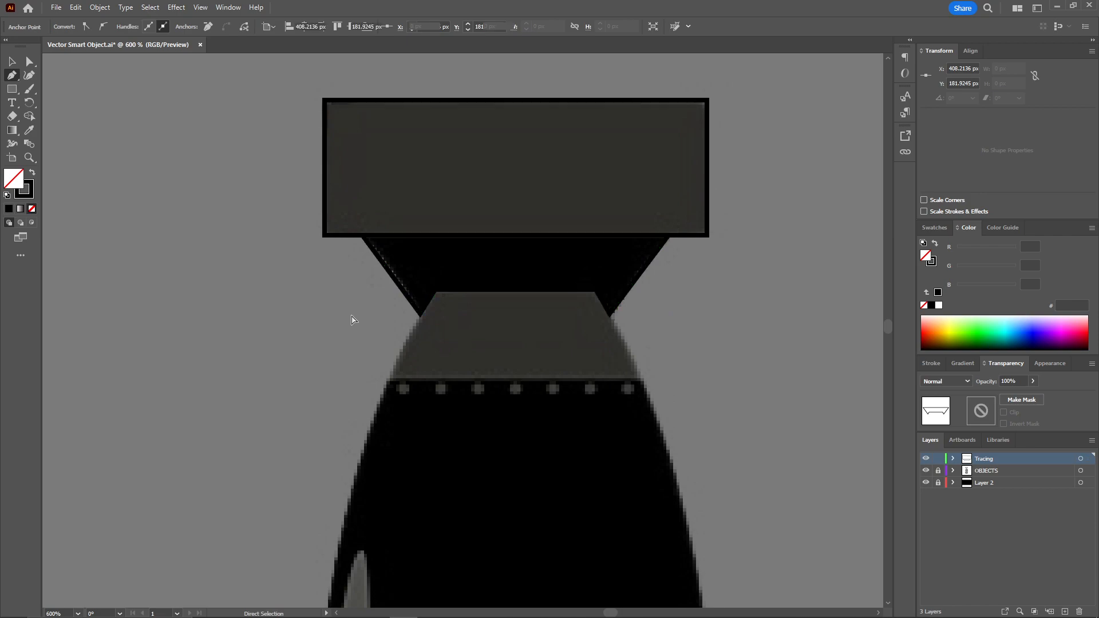
ctrl+click(355, 314)
drag(383, 364, 376, 265)
scroll(378, 201, down, 2)
scroll(380, 266, up, 4)
drag(454, 280, 339, 278)
scroll(362, 280, down, 1)
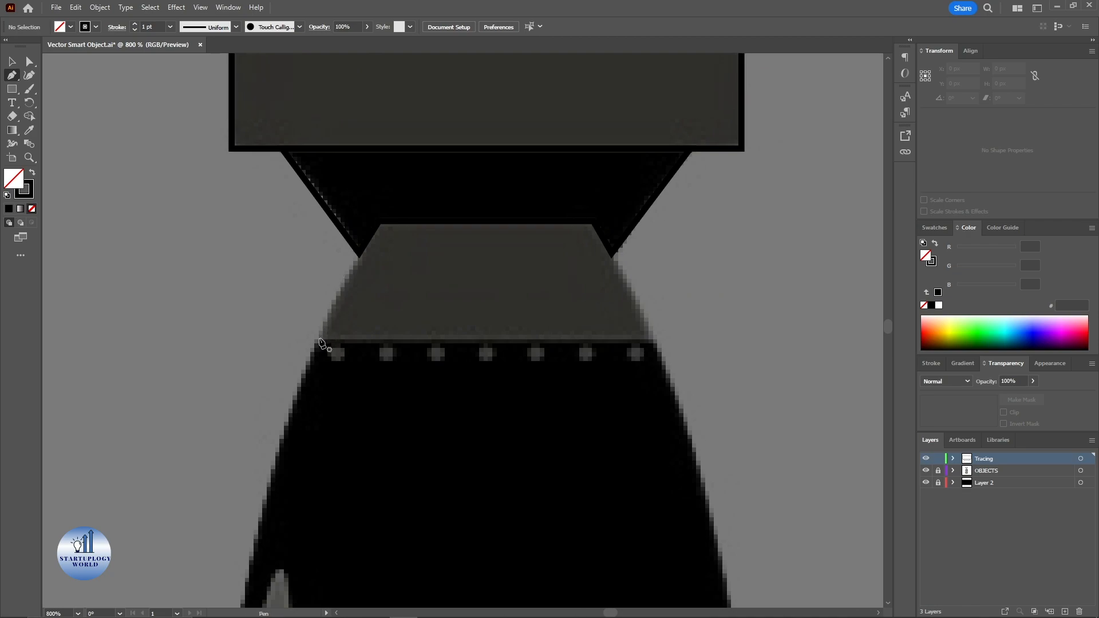
click(319, 338)
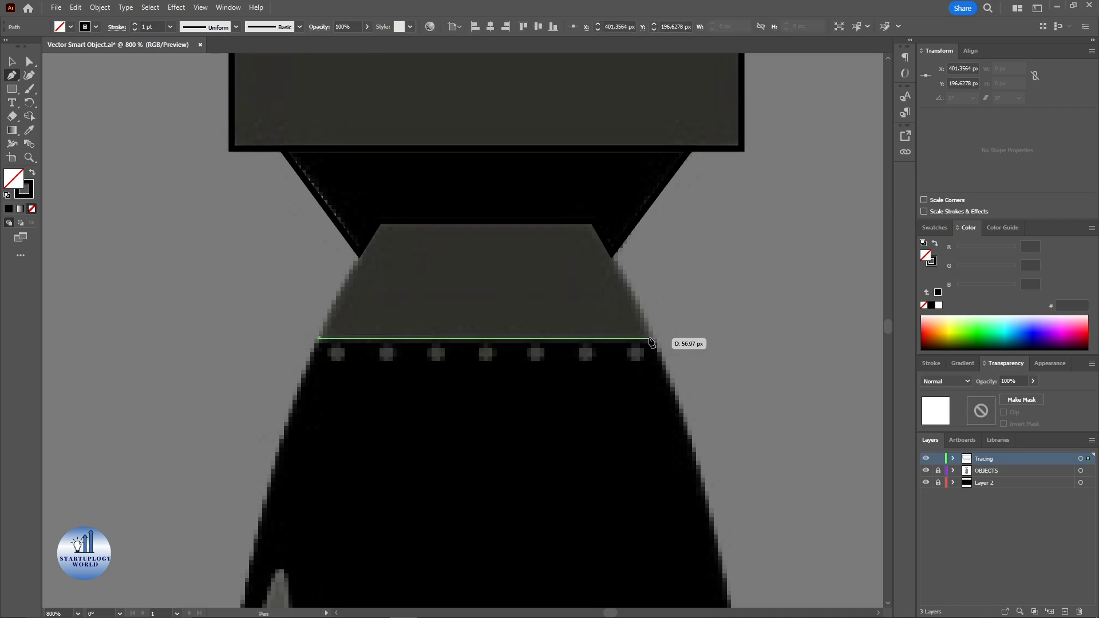
click(651, 339)
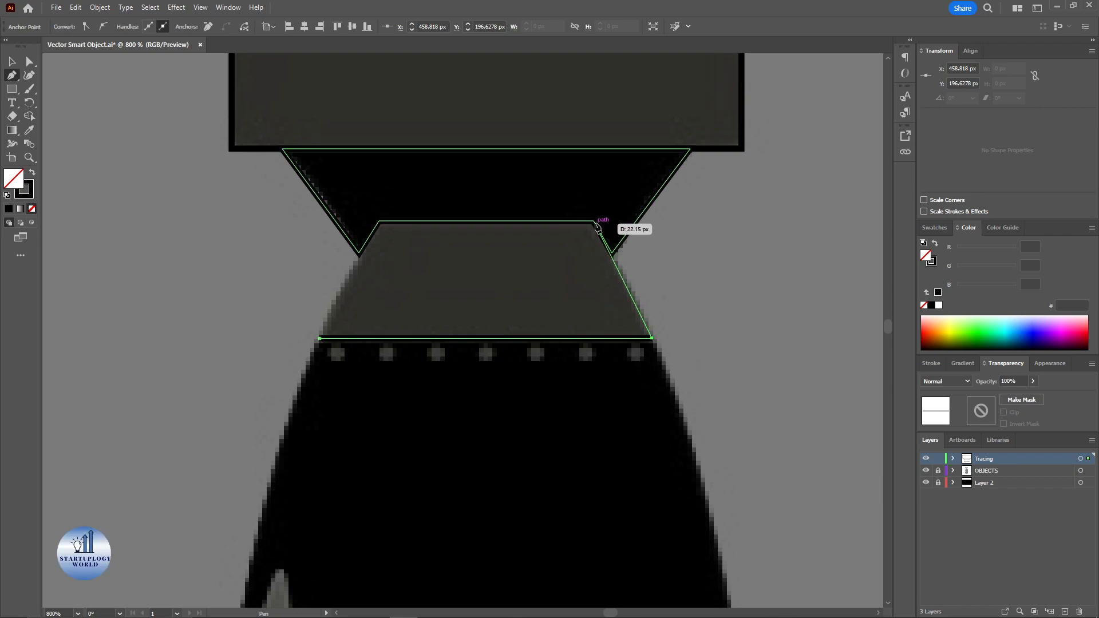
drag(596, 224, 566, 185)
key(ctrl+z)
key(ctrl+z)
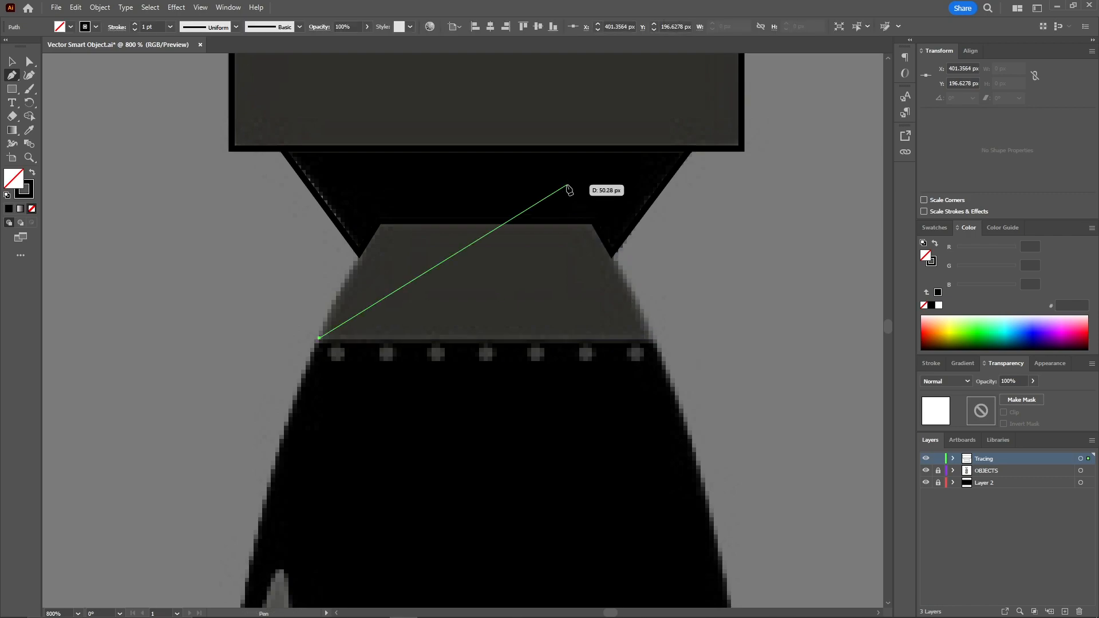
key(ctrl+z)
Start the body outline at the collar's upper-left corner, curve it down to the lowest left rivet, and remove that anchor's outgoing handle
drag(429, 347, 434, 211)
scroll(435, 218, down, 3)
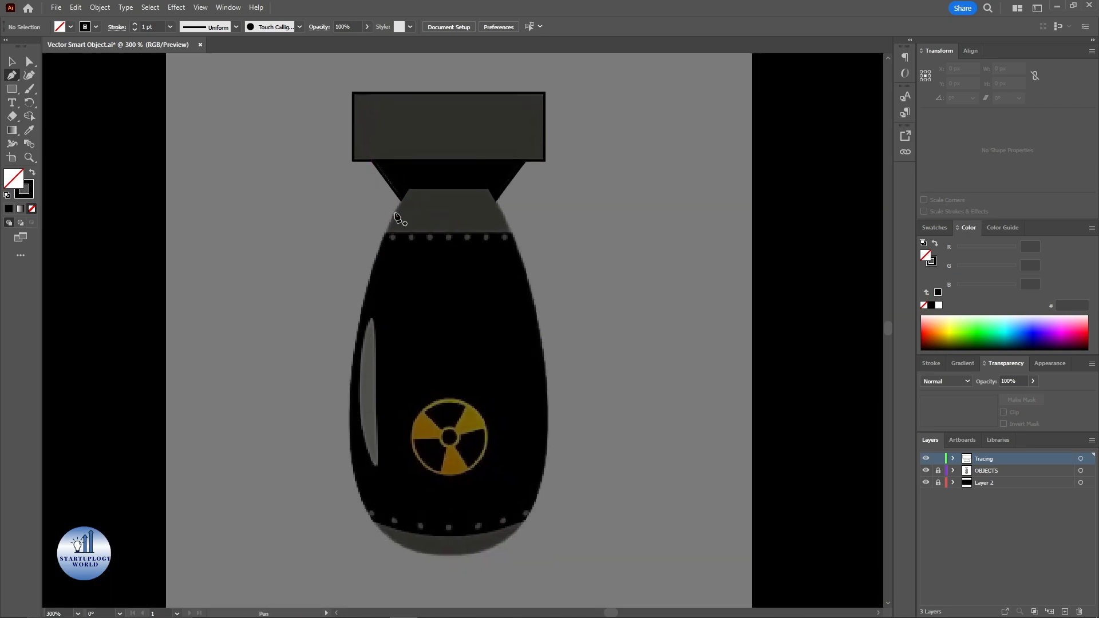
click(409, 189)
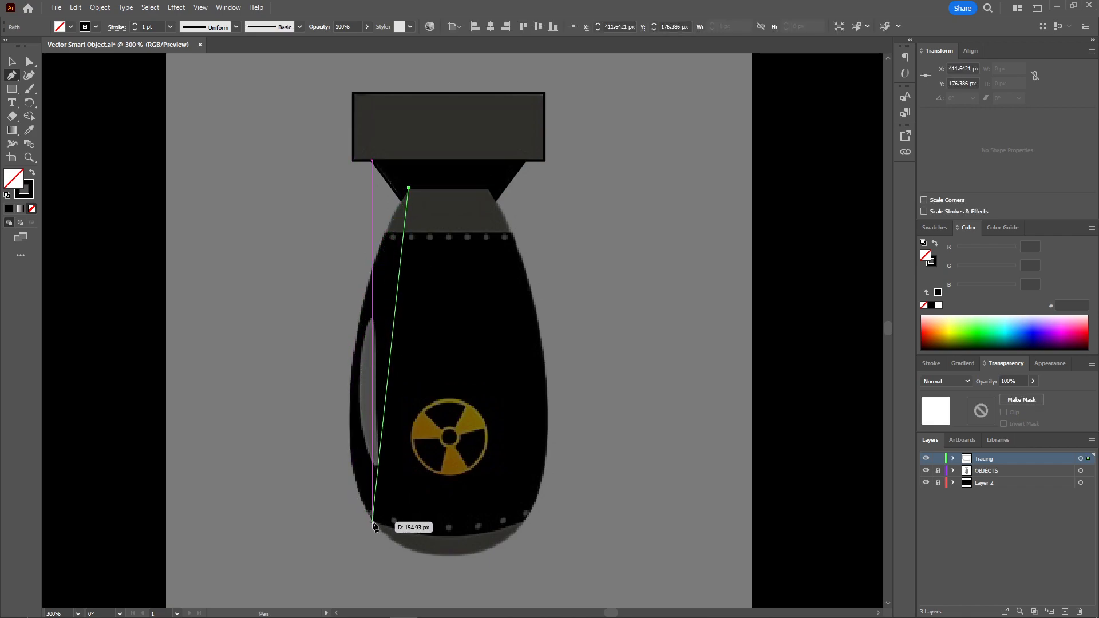
drag(372, 523, 424, 446)
key(ctrl+minus)
key(ctrl+minus)
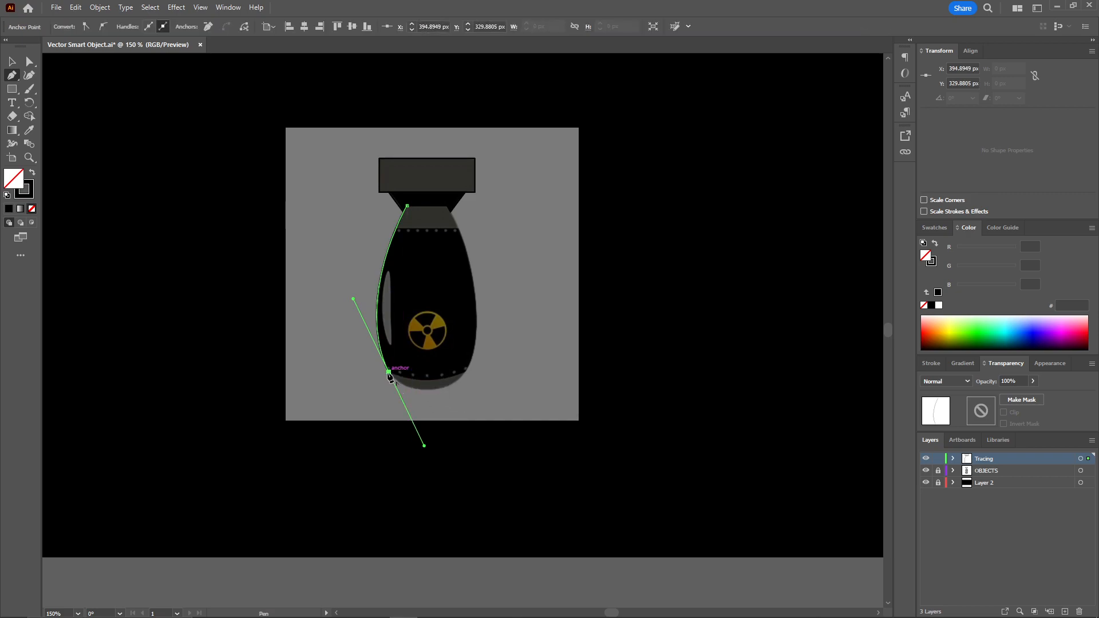
click(388, 372)
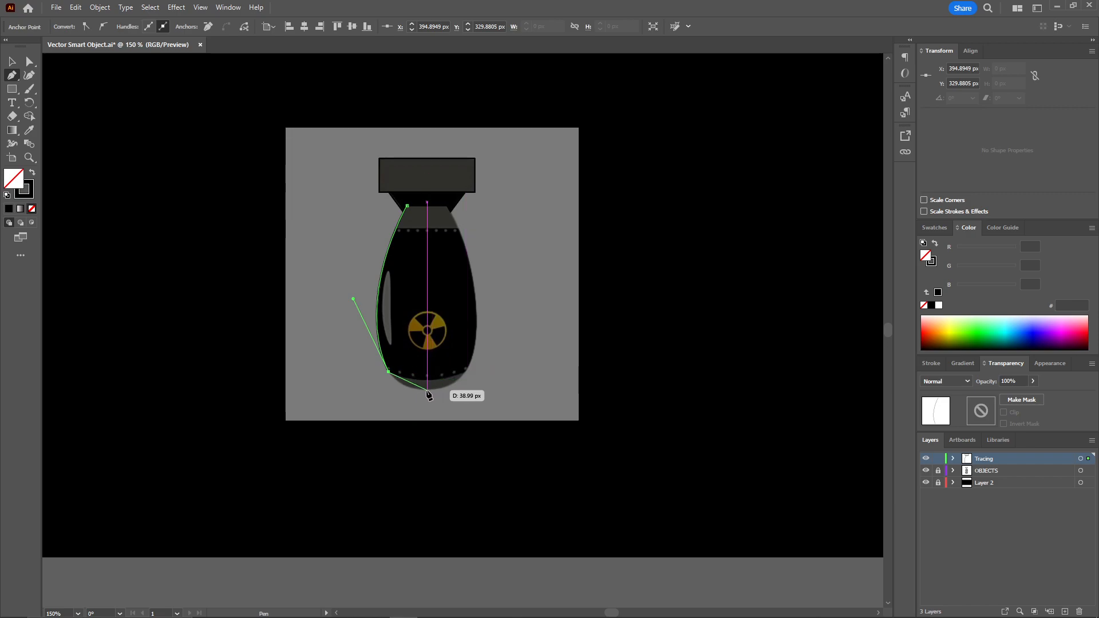
Continue the body outline with a curve around the lower-left nose to the bottom centre, removing the outgoing handle there
scroll(430, 387, up, 6)
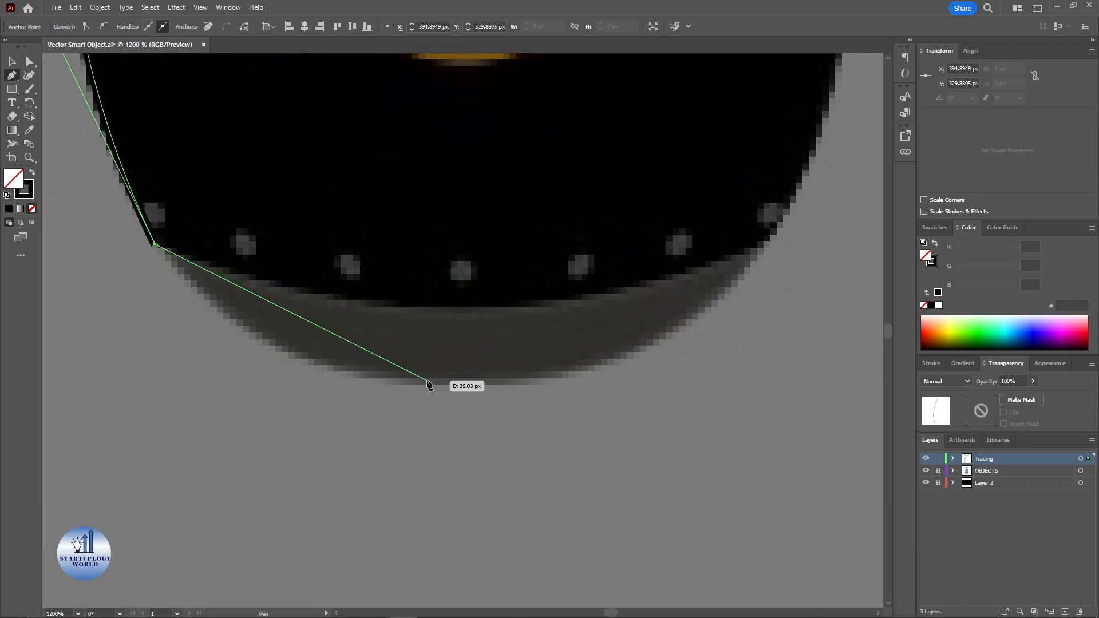
drag(425, 378, 577, 358)
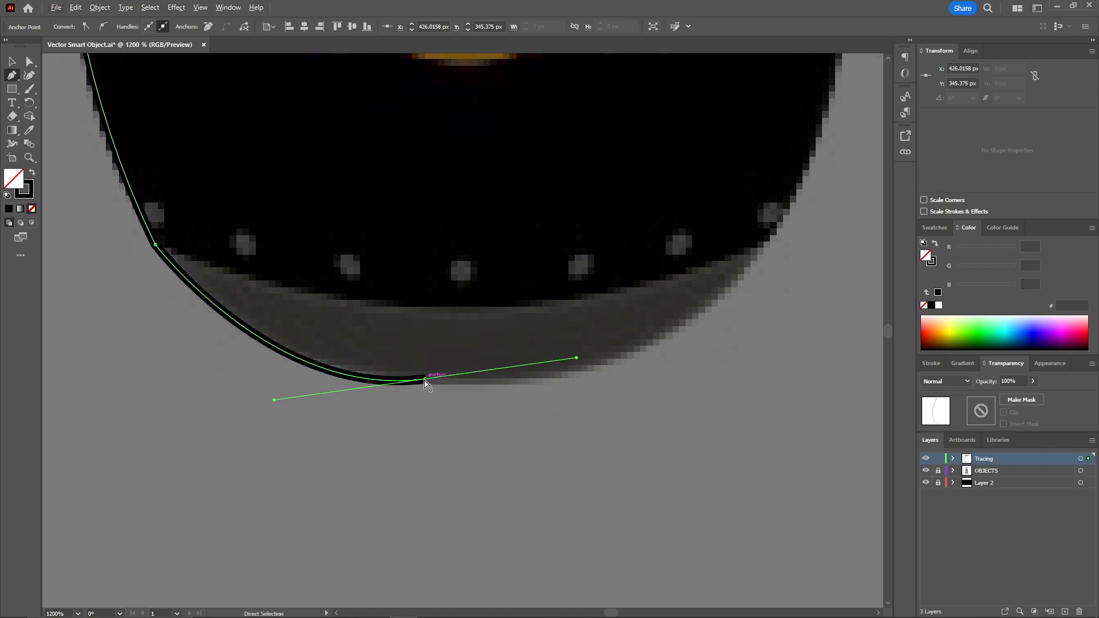
key(ctrl+z)
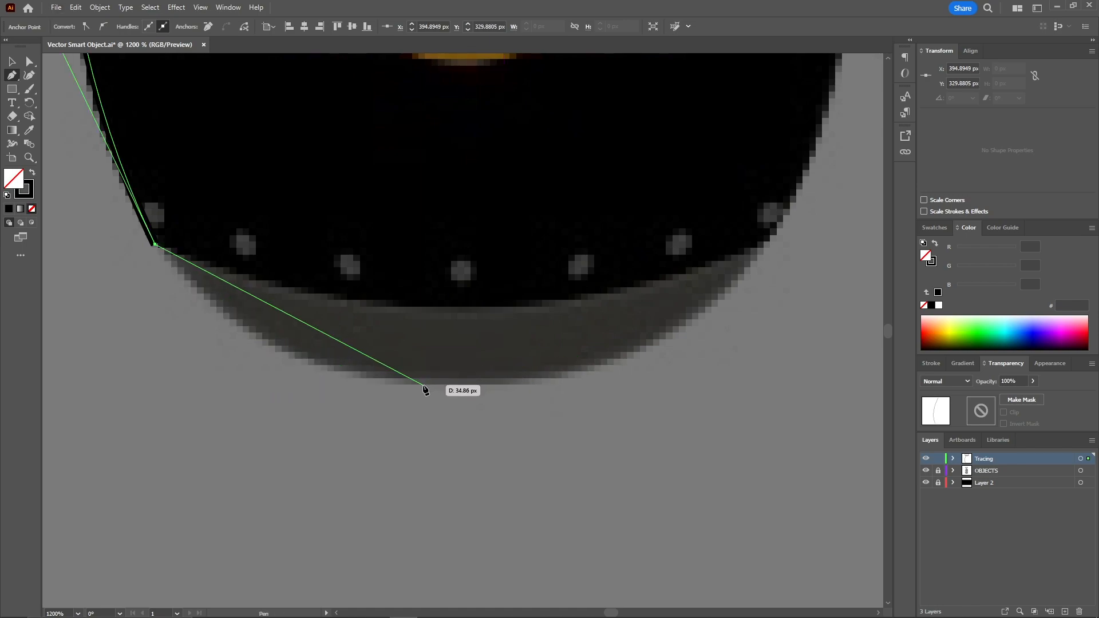
drag(432, 384, 593, 380)
click(432, 384)
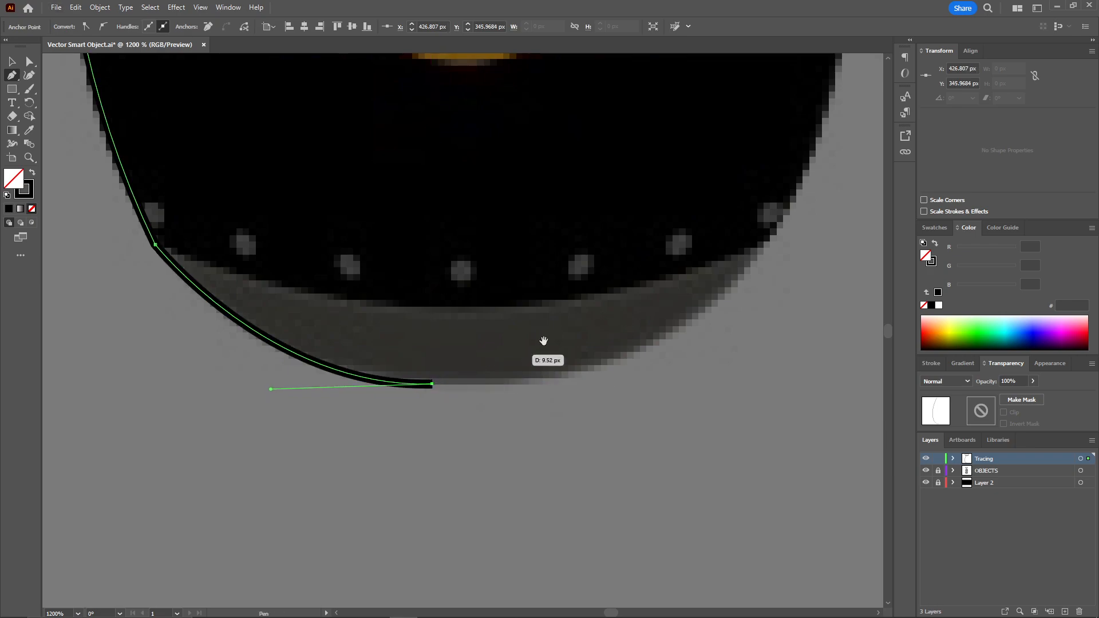
Continue the body outline with a curve from the bottom centre up to the lowest right rivet, removing that anchor's outgoing handle
drag(542, 341, 427, 361)
drag(562, 286, 595, 287)
mouse_move(670, 275)
mouse_down()
mouse_move(748, 201)
mouse_move(736, 155)
mouse_move(778, 130)
mouse_up()
scroll(565, 194, down, 4)
drag(565, 196, 569, 323)
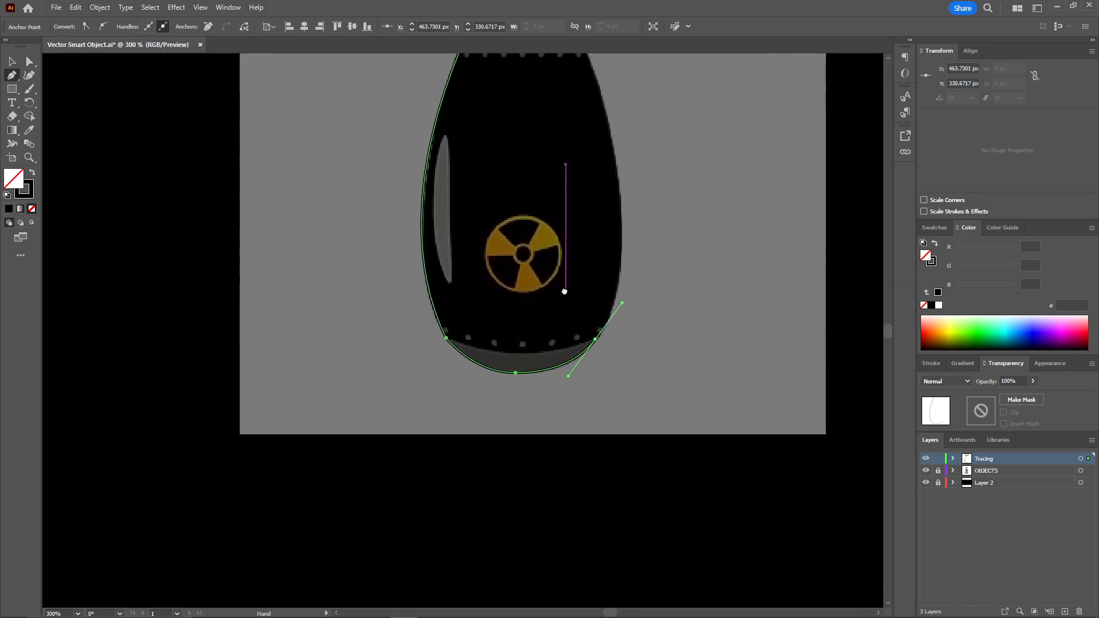
drag(538, 210, 512, 370)
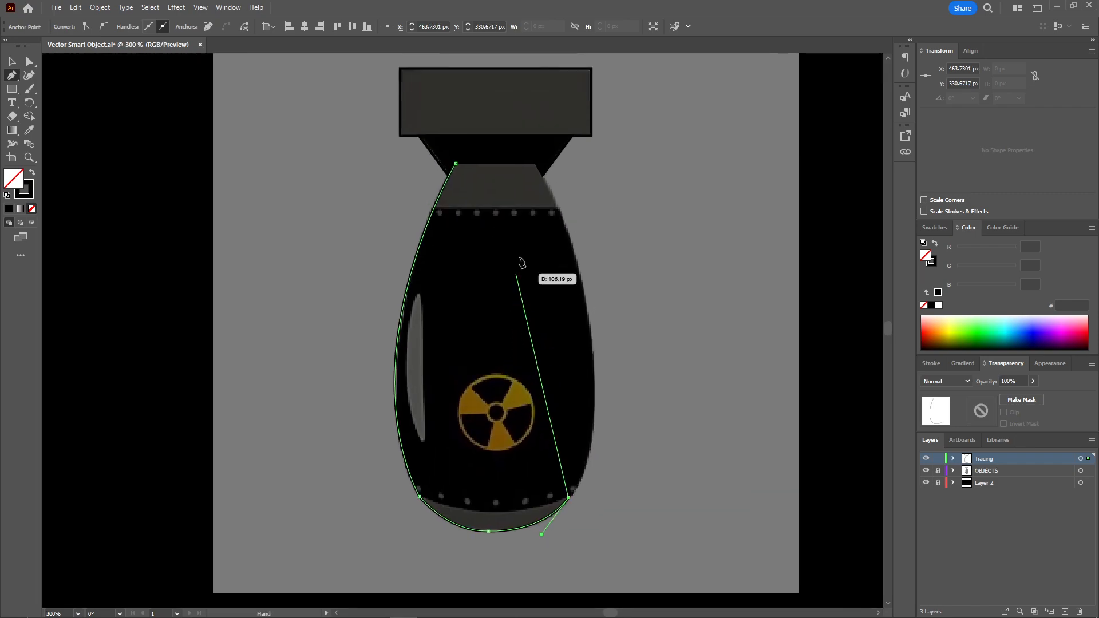
Curve the body outline up the right side to the collar's upper-right corner and close it with a straight edge along the collar's top
drag(536, 164, 443, 166)
scroll(488, 123, up, 4)
scroll(486, 250, down, 1)
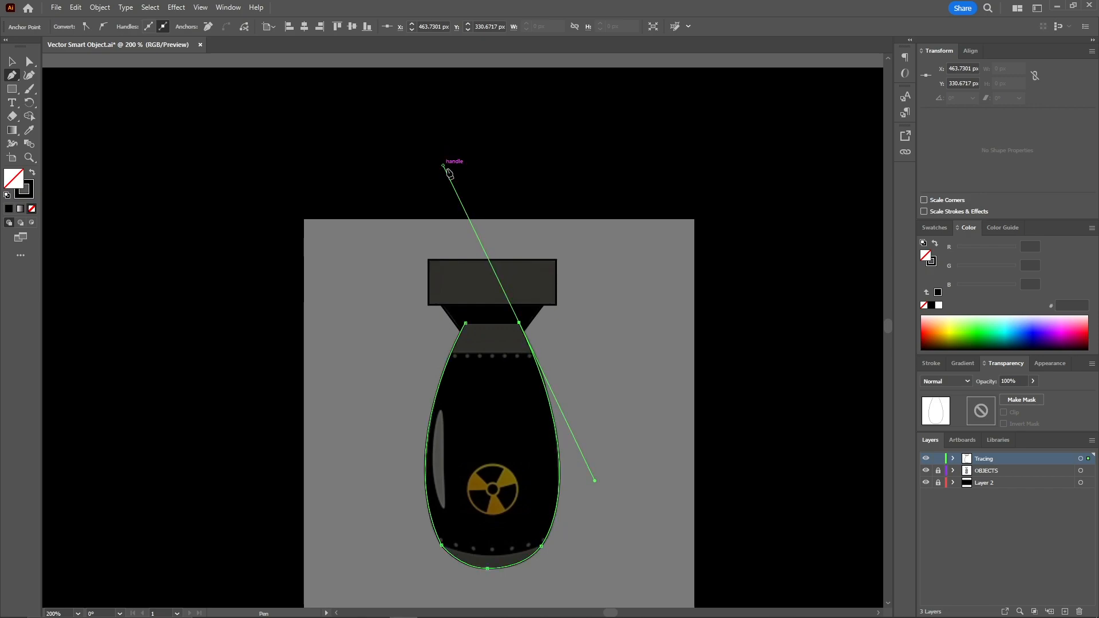
scroll(498, 361, up, 6)
drag(542, 193, 578, 348)
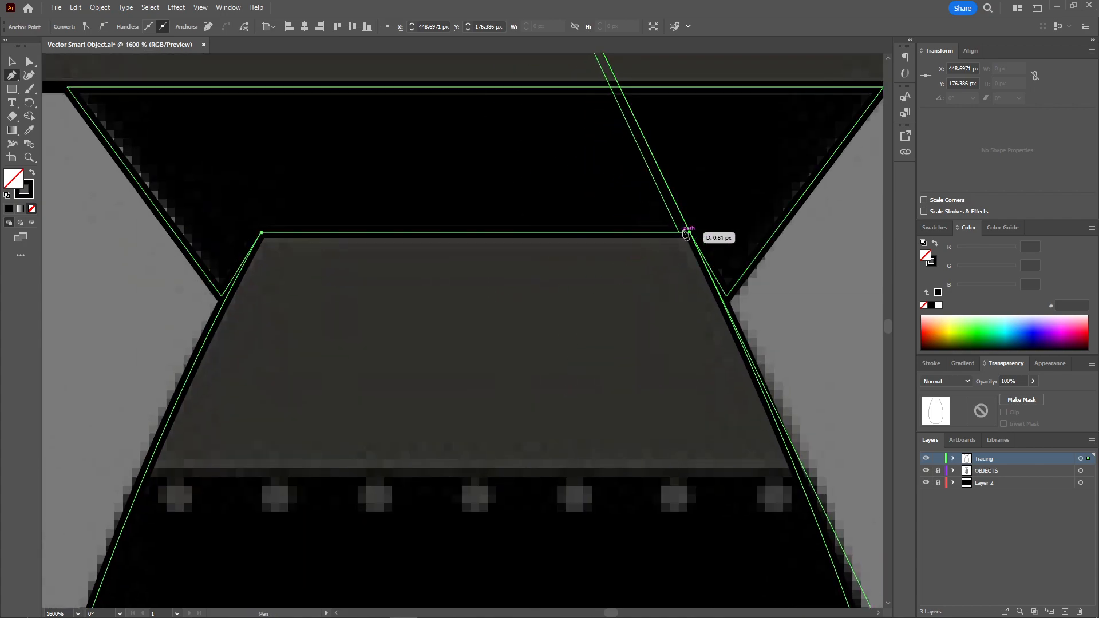
click(690, 232)
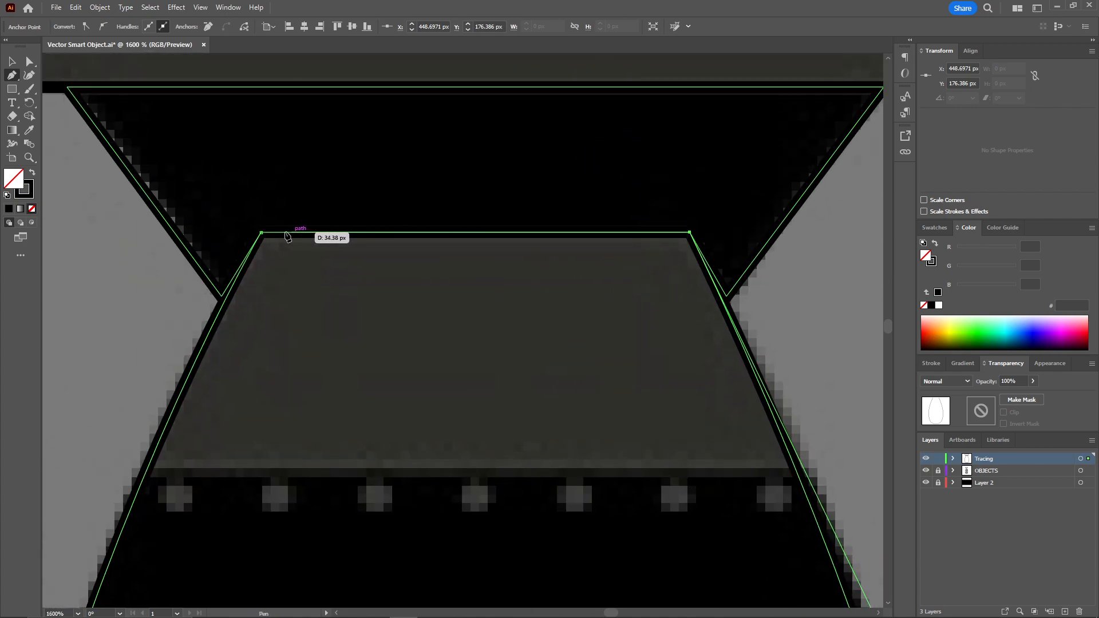
click(261, 234)
scroll(312, 246, down, 5)
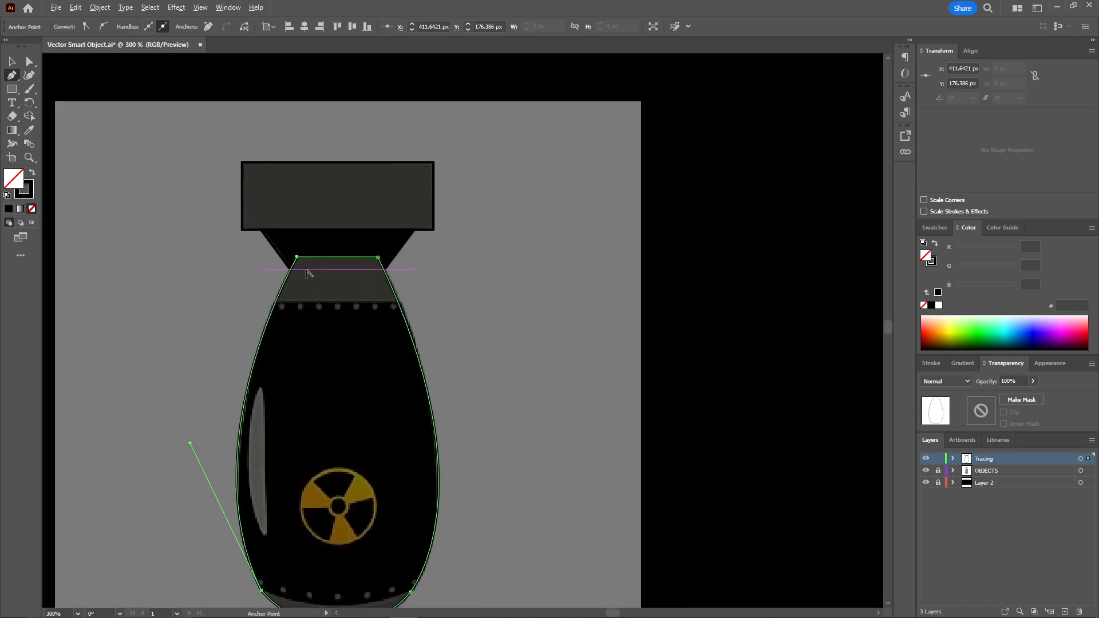
drag(493, 259, 500, 239)
scroll(318, 296, up, 2)
scroll(318, 295, down, 2)
scroll(318, 296, up, 2)
drag(300, 274, 358, 328)
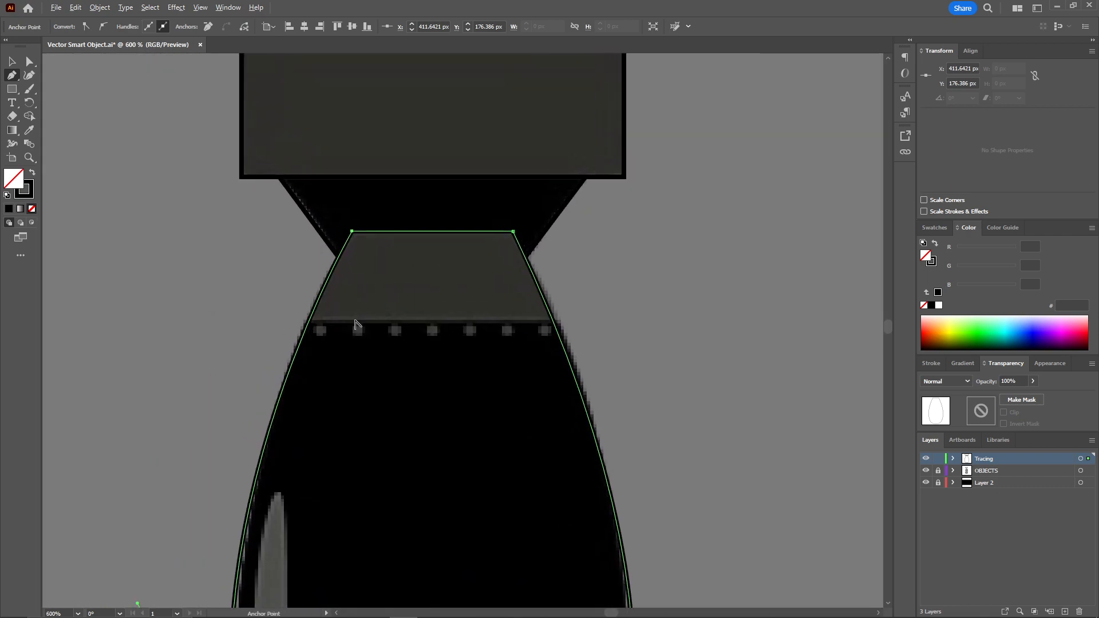
scroll(356, 321, up, 2)
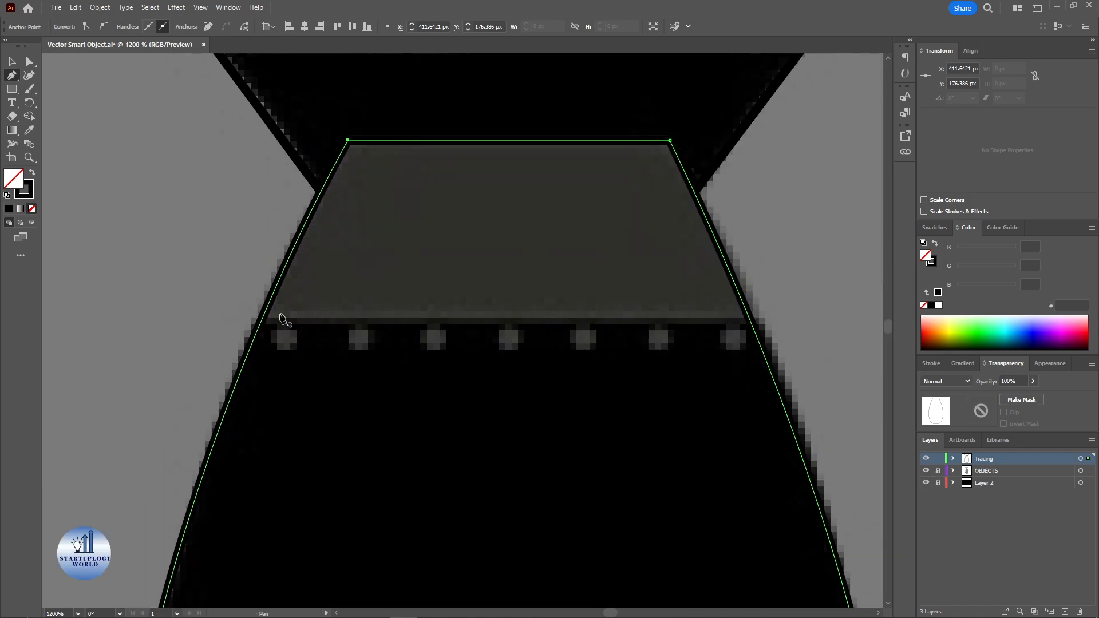
click(264, 317)
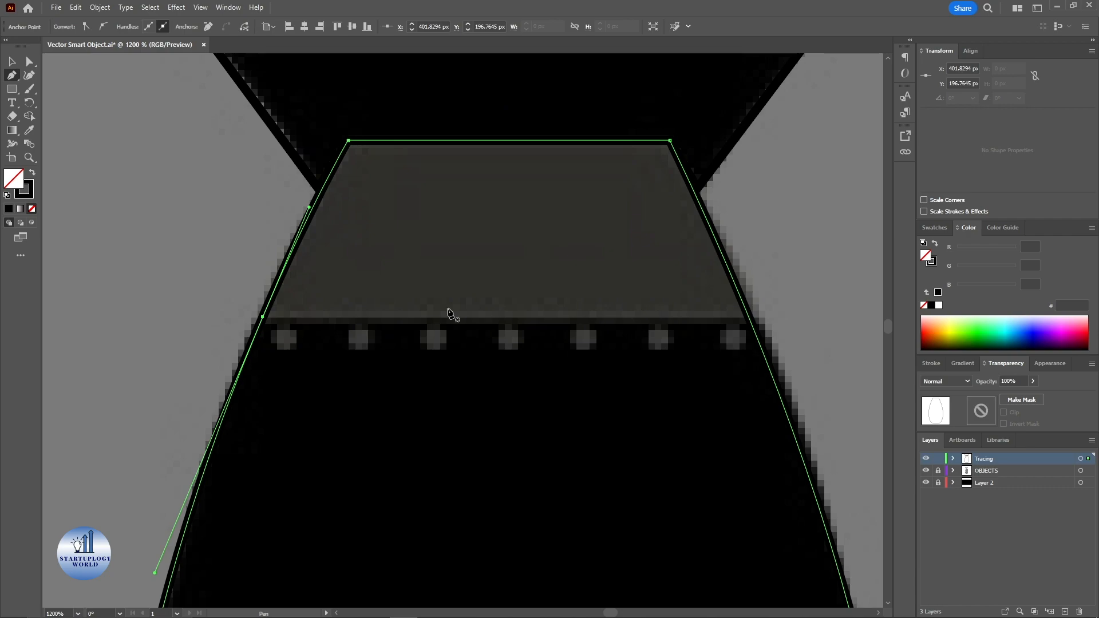
Deselect the body outline and start a separate collar path with a straight lower edge just above the upper rivets, spanning the body's width
ctrl+click(191, 277)
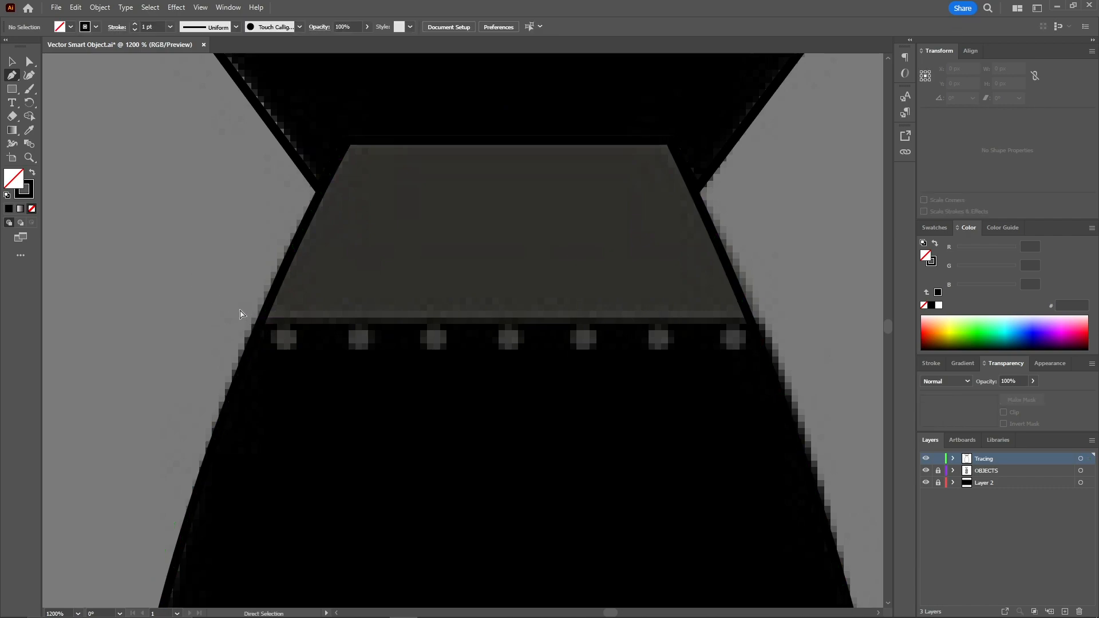
scroll(240, 315, down, 3)
ctrl+click(240, 313)
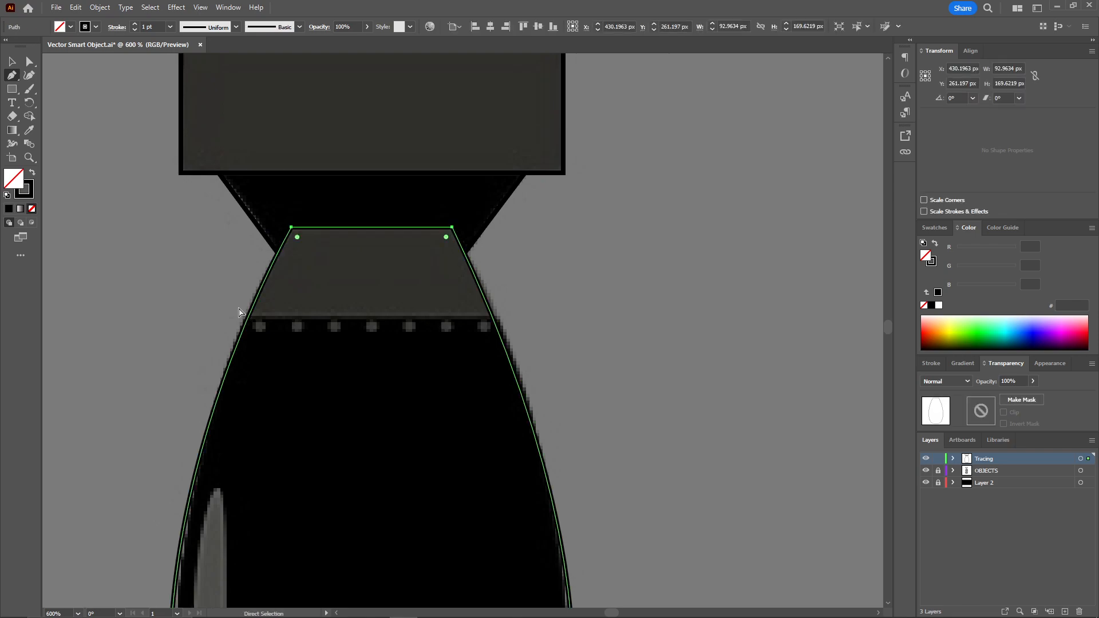
ctrl+click(216, 312)
scroll(363, 297, left, 1)
scroll(335, 310, up, 2)
drag(337, 312, 351, 338)
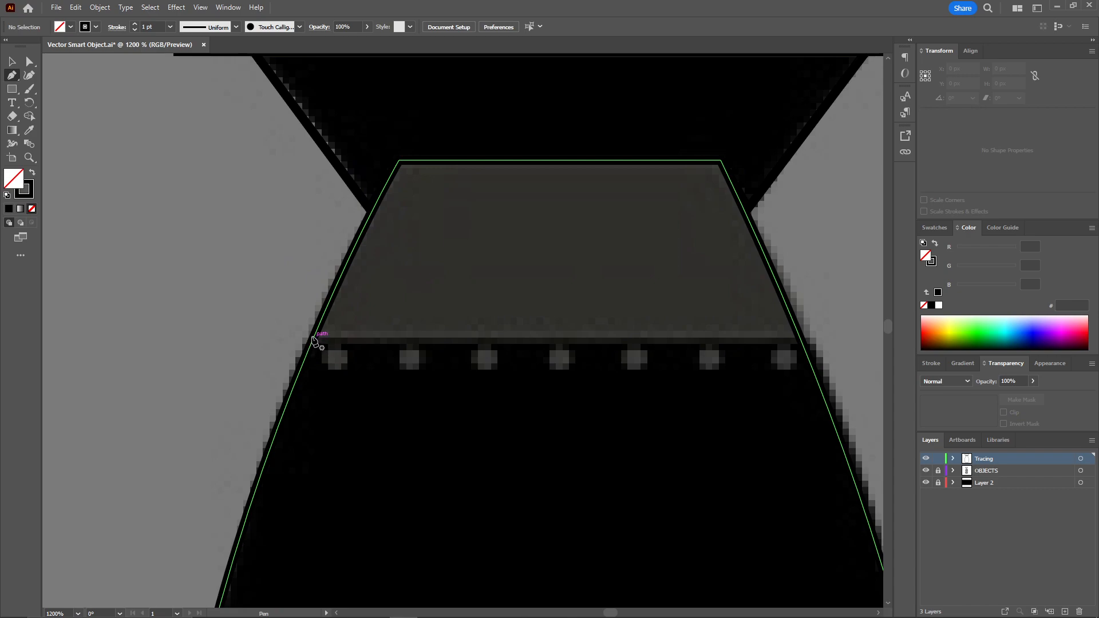
click(313, 339)
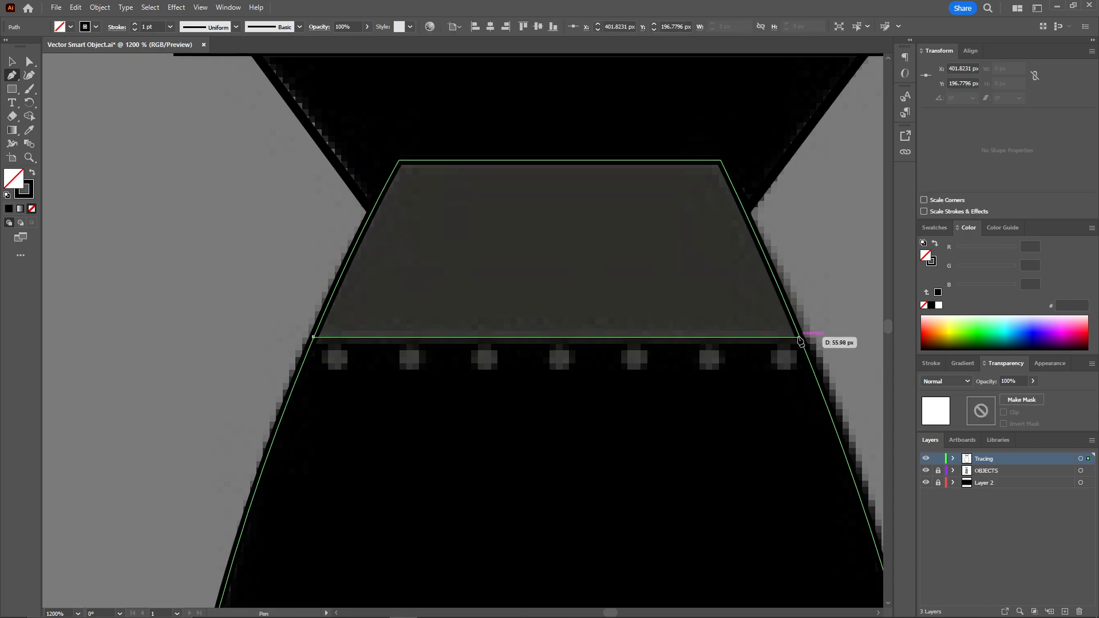
click(801, 338)
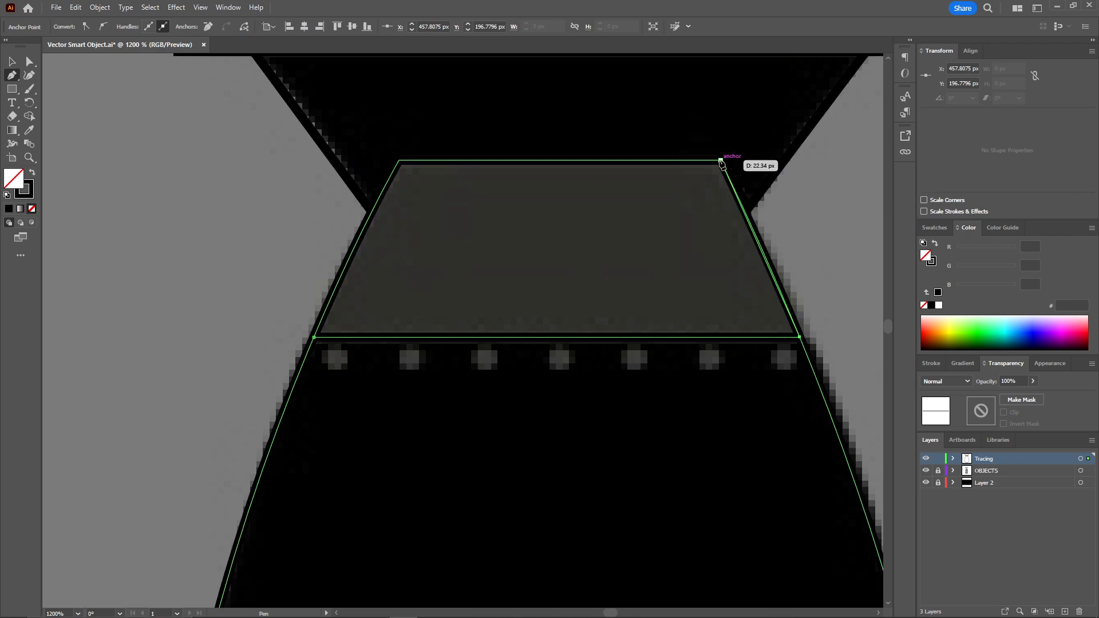
Trace the collar's curved right side, straight top and left side, closing the path at its lower-left corner, and deselect it
drag(722, 161, 696, 117)
click(721, 160)
click(398, 161)
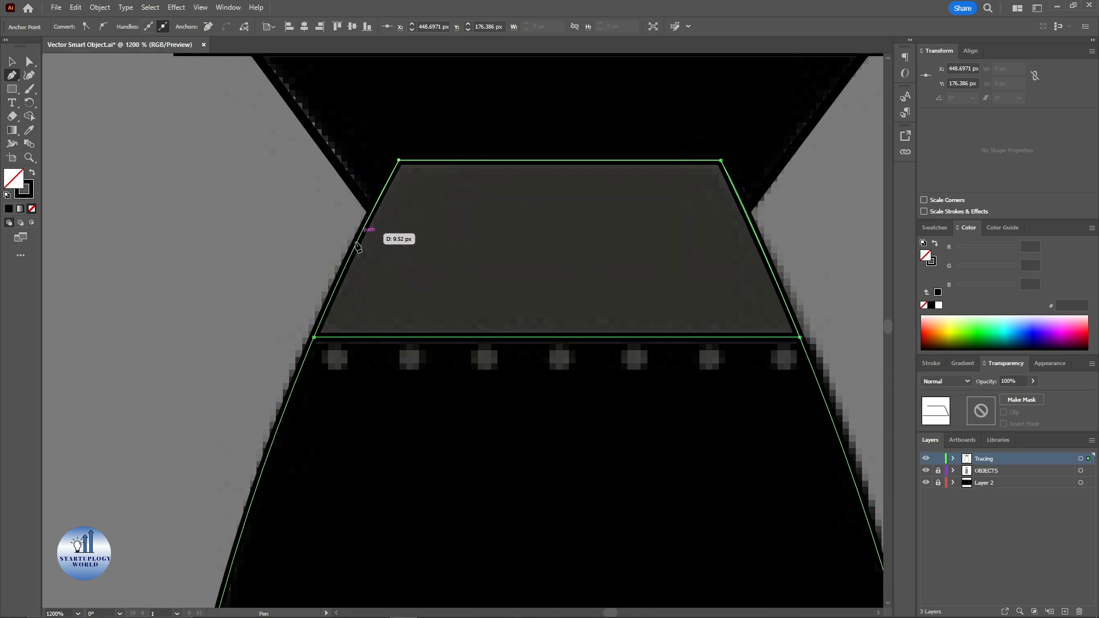
drag(309, 356, 285, 423)
ctrl+click(236, 301)
Start tracing the grey highlight on the body's left side with its long right edge, from near the upper tip to the bottom tip
scroll(235, 301, down, 2)
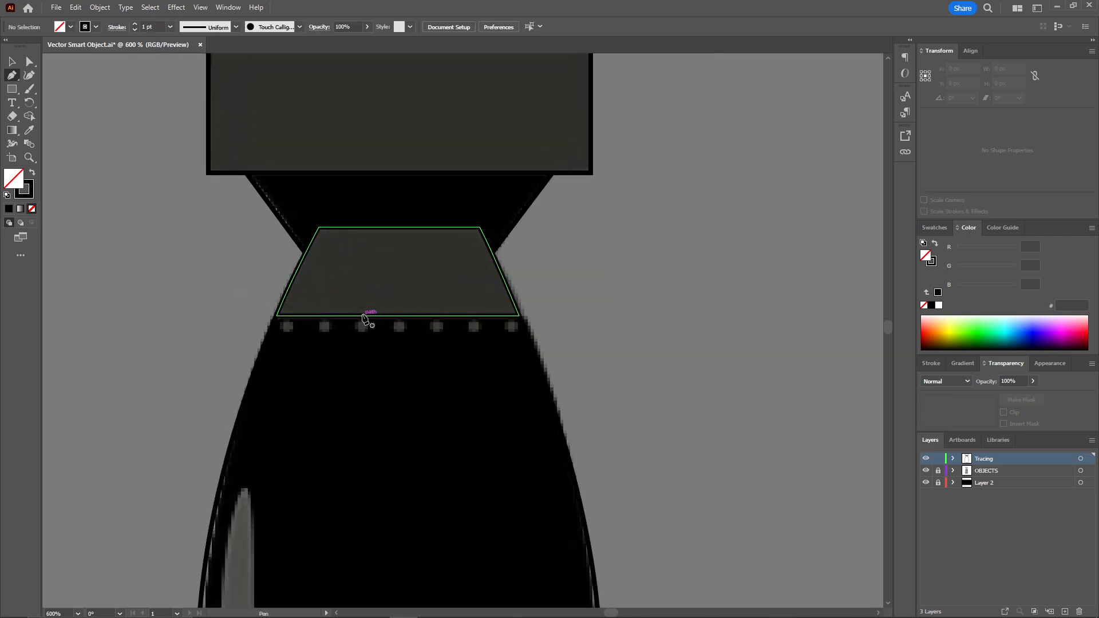
scroll(364, 317, down, 10)
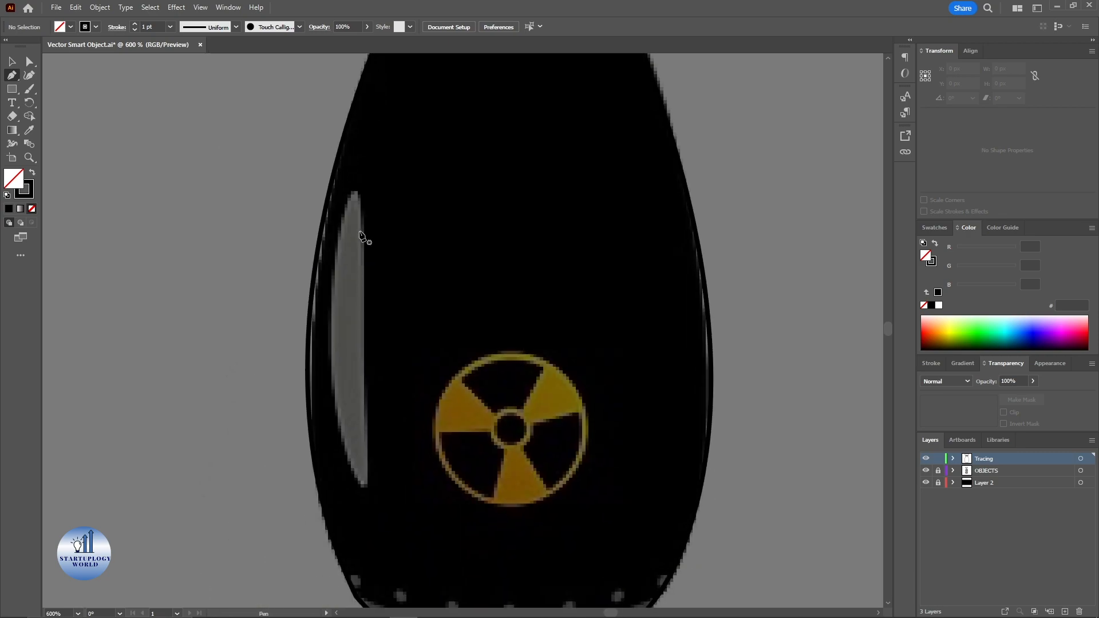
scroll(360, 239, up, 1)
scroll(364, 233, down, 1)
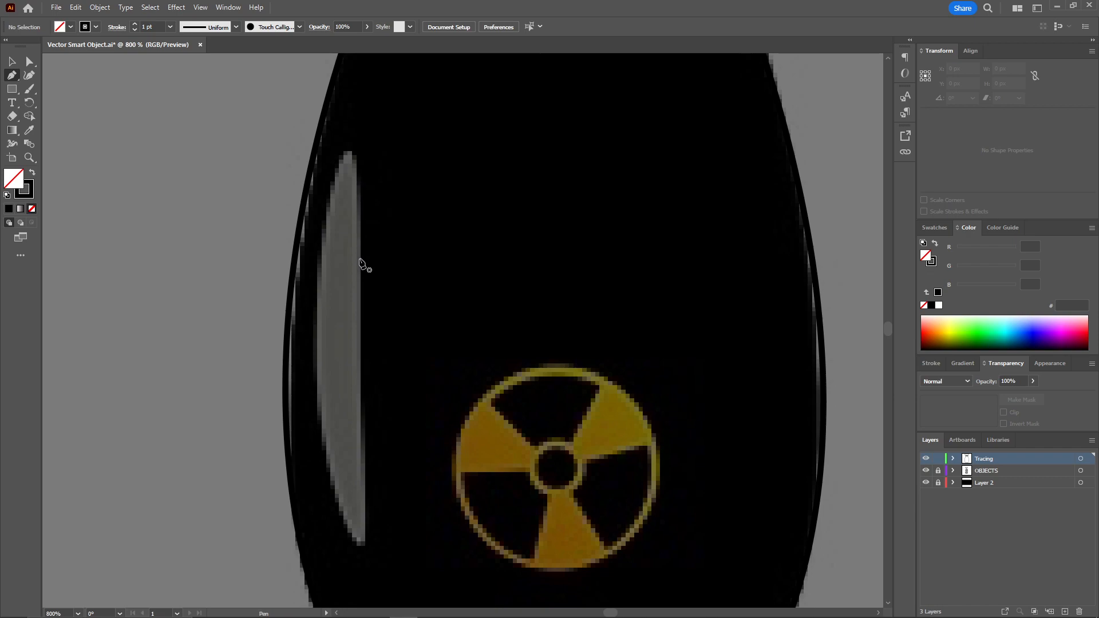
click(357, 171)
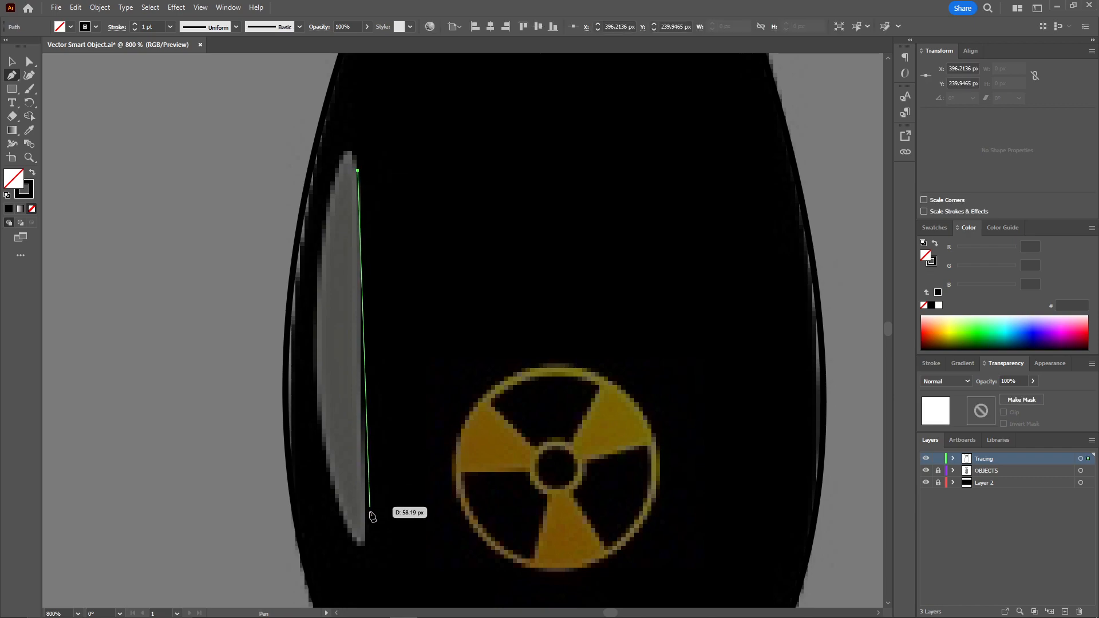
mouse_move(365, 545)
mouse_down()
mouse_move(371, 588)
mouse_move(368, 503)
mouse_move(367, 525)
mouse_up()
scroll(368, 504, down, 2)
click(364, 460)
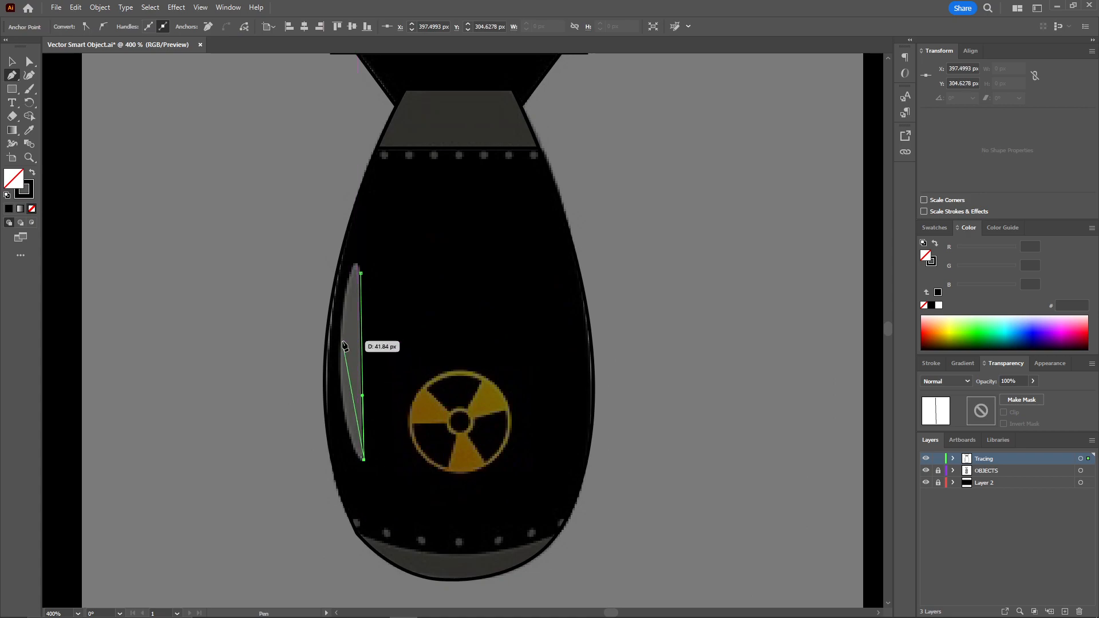
Curve the grey highlight's left edge up through a mid-height anchor, close the path near the upper tip, and deselect it
drag(341, 353, 337, 246)
click(340, 353)
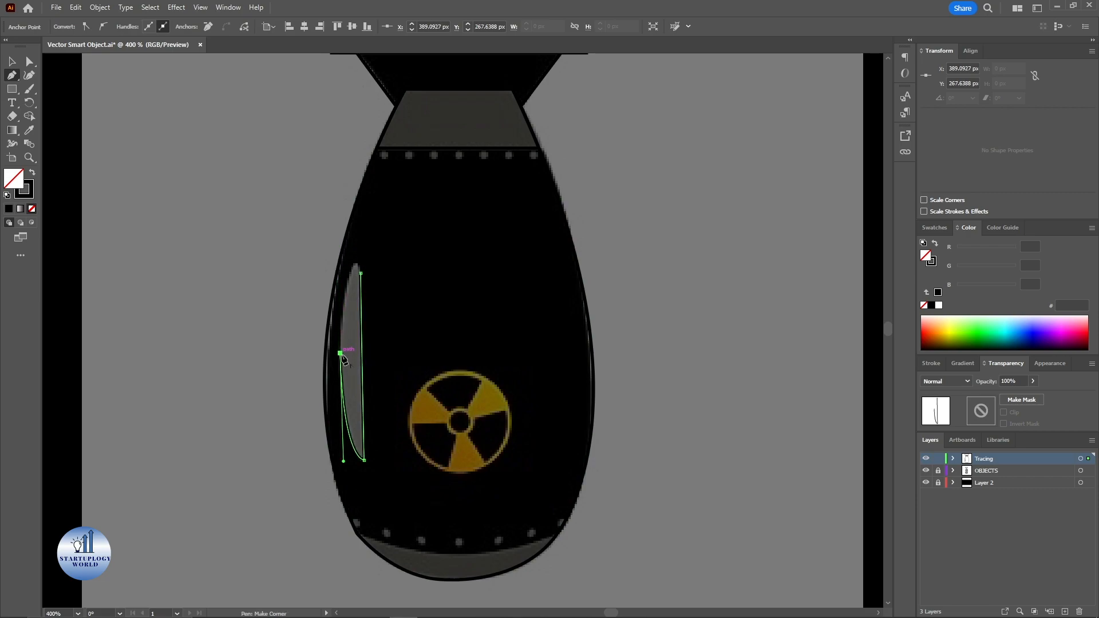
drag(361, 274, 373, 319)
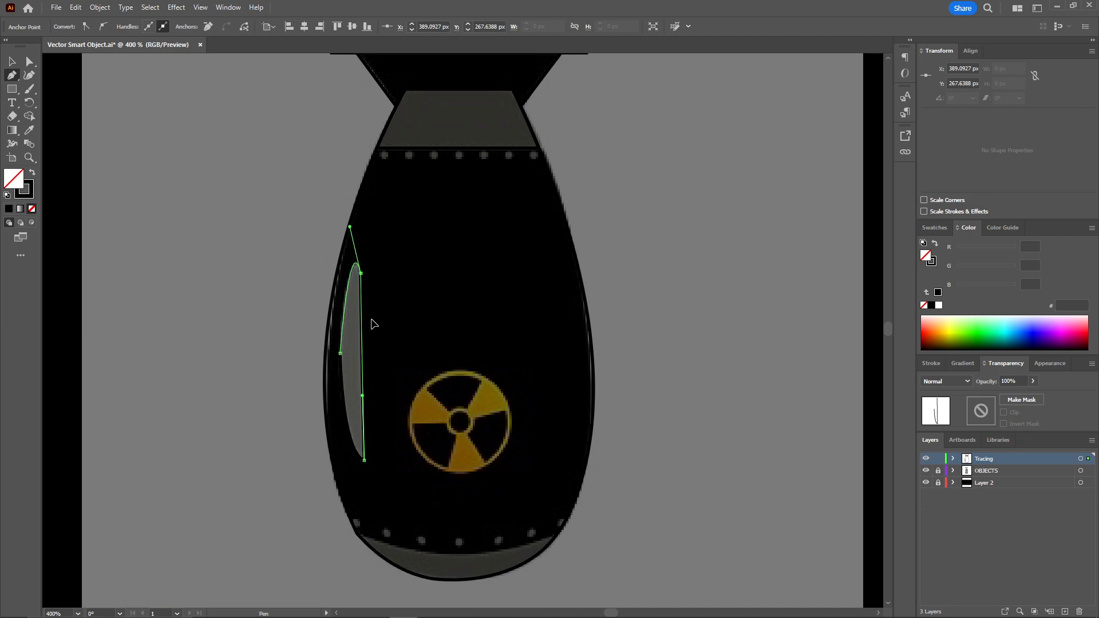
ctrl+click(306, 243)
Trace the radiation symbol's top black sector as a closed four-anchor path with straight sides and curved inner and outer edges
scroll(452, 415, up, 4)
drag(482, 433, 440, 333)
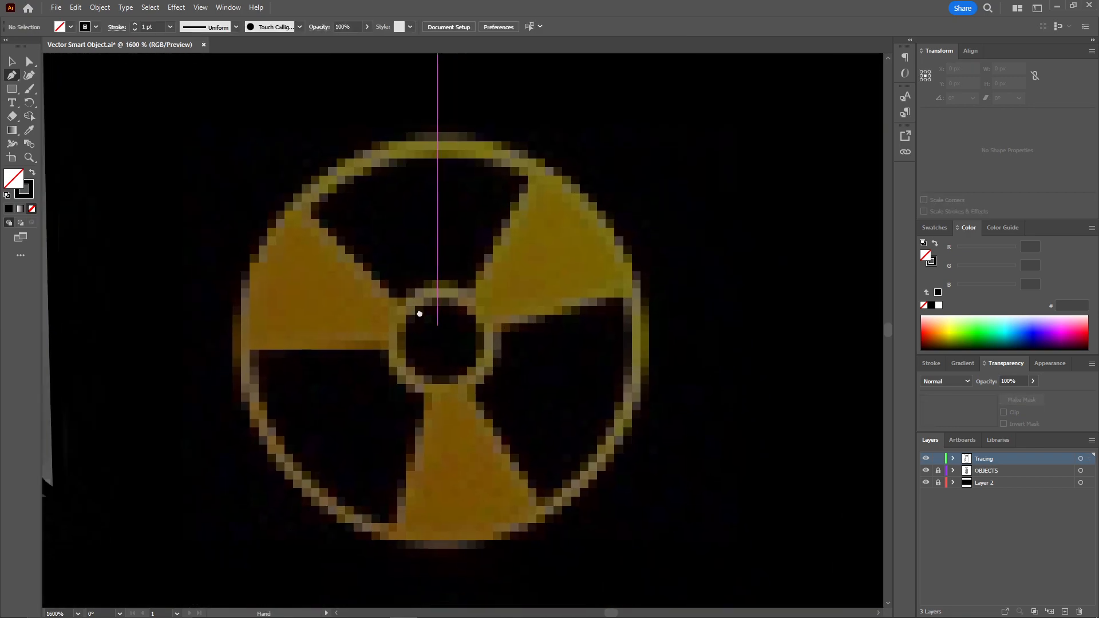
click(318, 216)
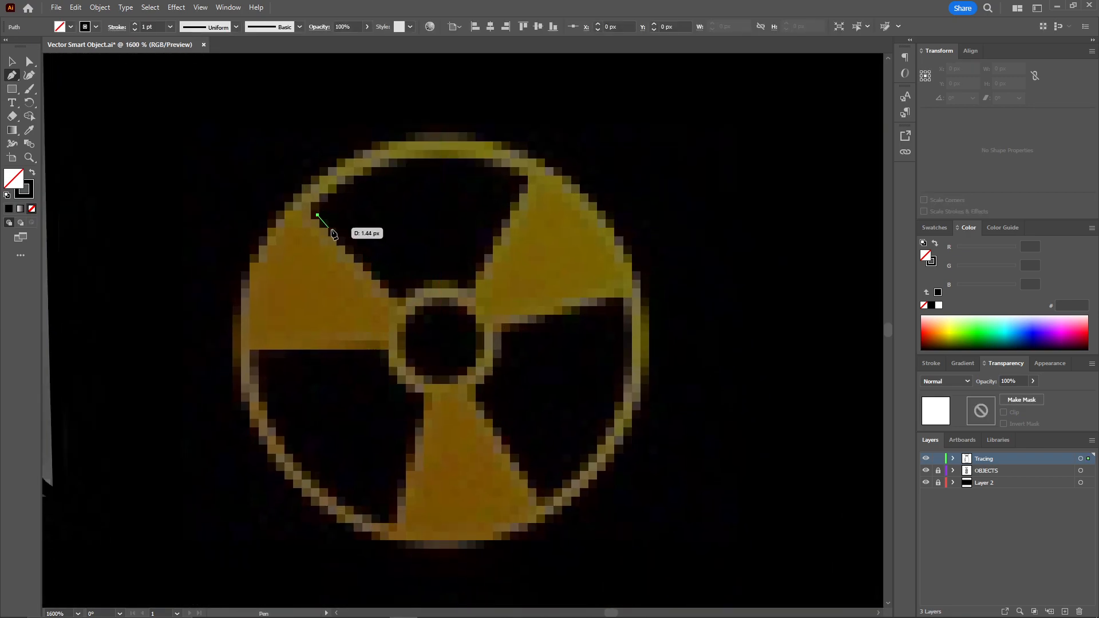
click(397, 298)
drag(466, 292, 491, 311)
click(465, 292)
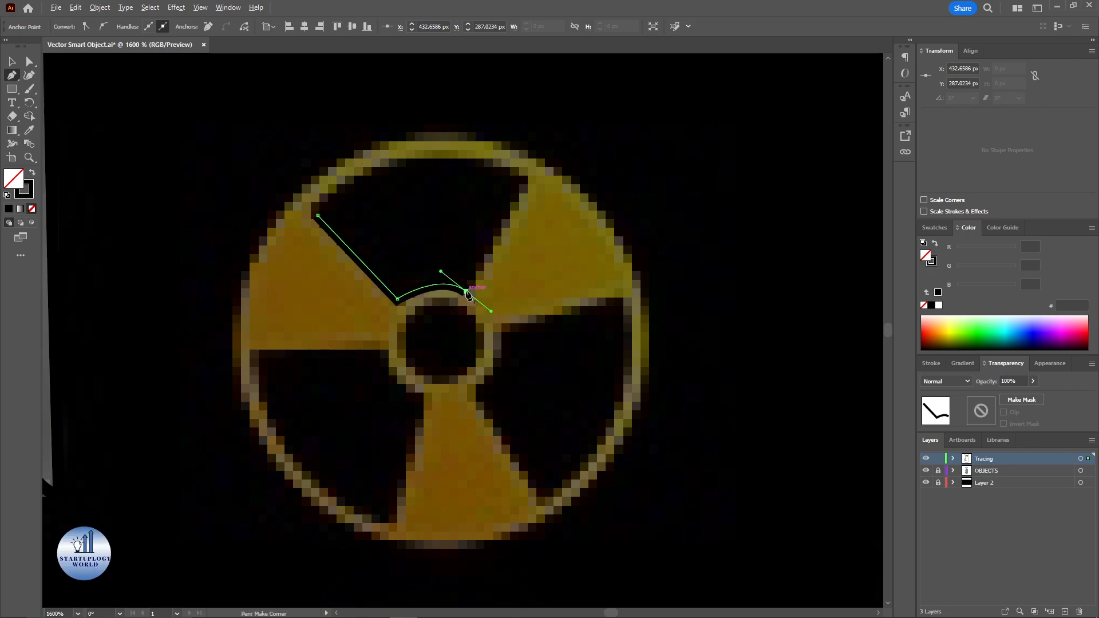
click(522, 185)
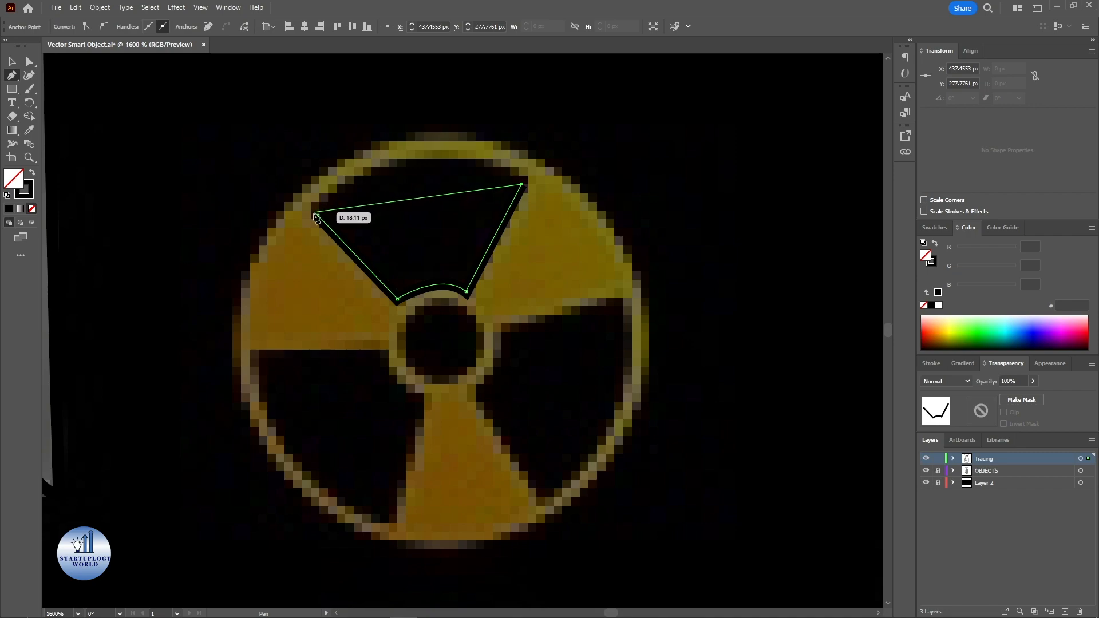
mouse_move(318, 215)
mouse_down()
mouse_move(322, 280)
mouse_move(277, 321)
mouse_move(244, 324)
mouse_up()
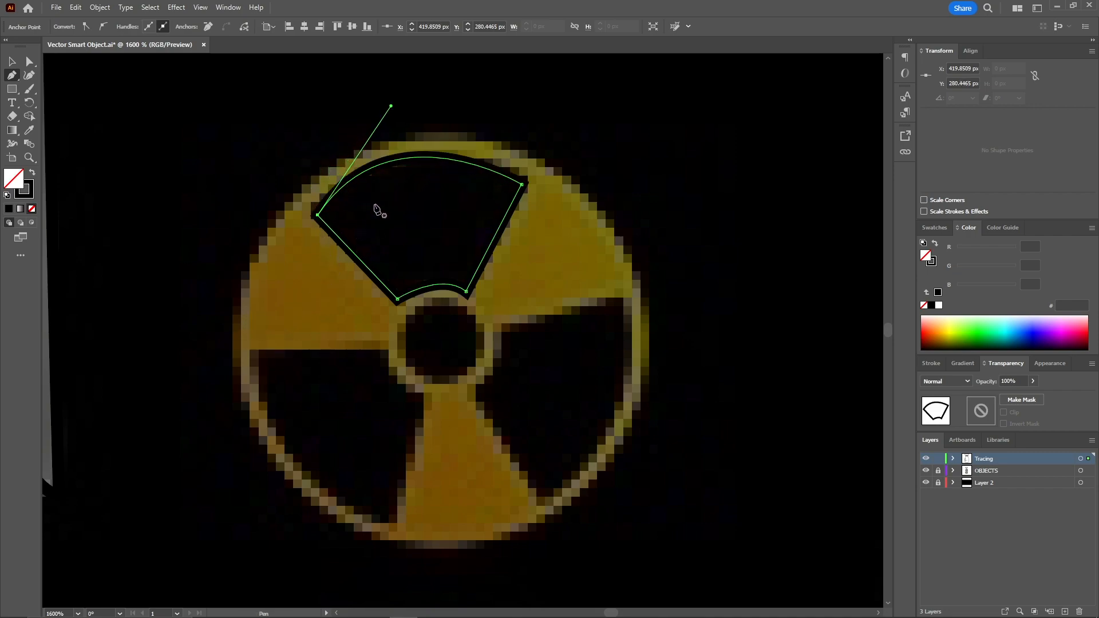
Duplicate the traced top sector, rotate the copy to about 121°, and fit it over the symbol's lower-left black sector
key(ctrl)
key(v)
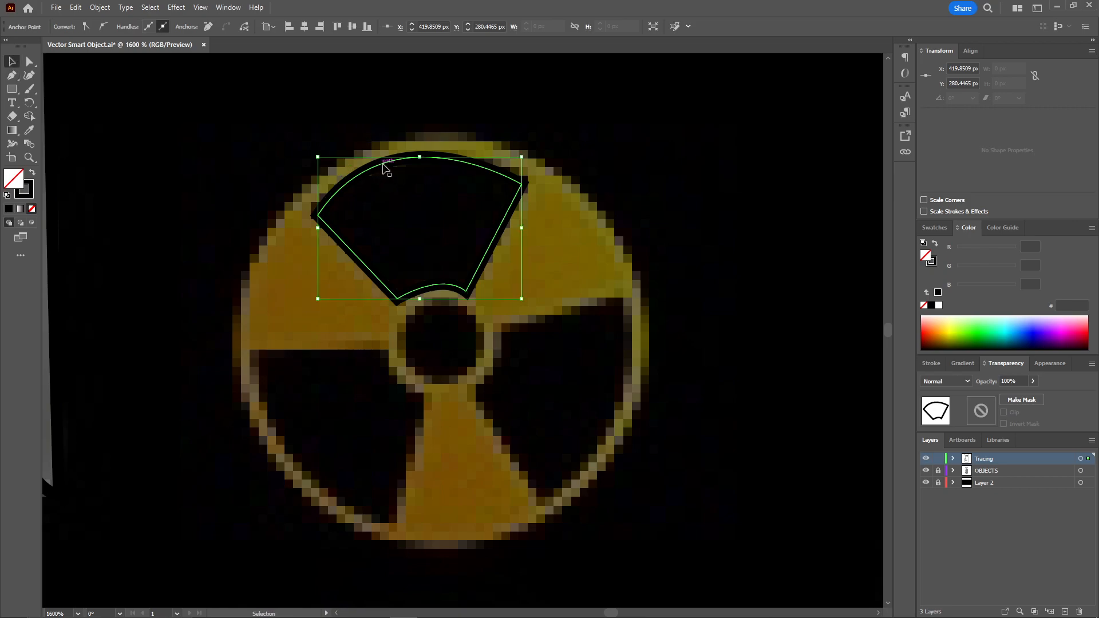
drag(387, 164, 389, 375)
drag(527, 366, 226, 376)
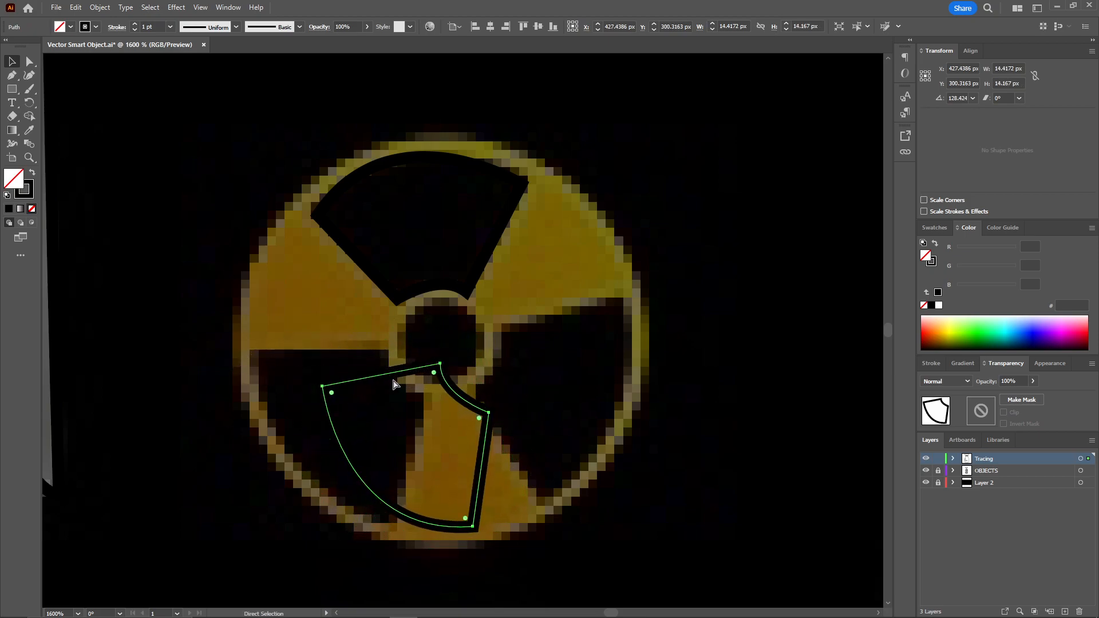
drag(427, 385, 382, 379)
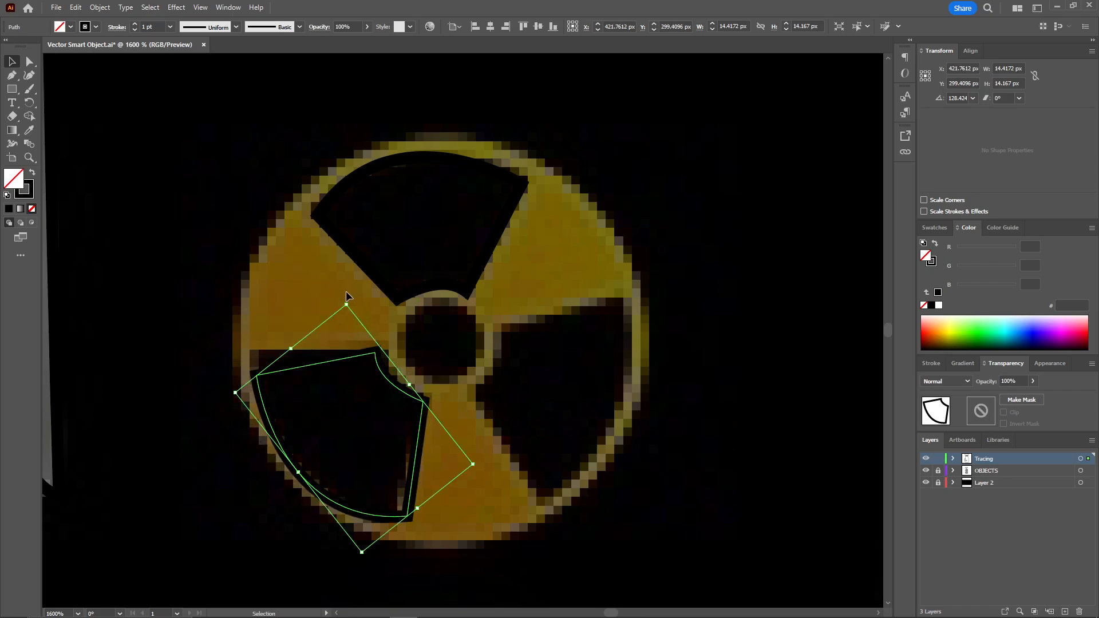
drag(231, 394, 233, 378)
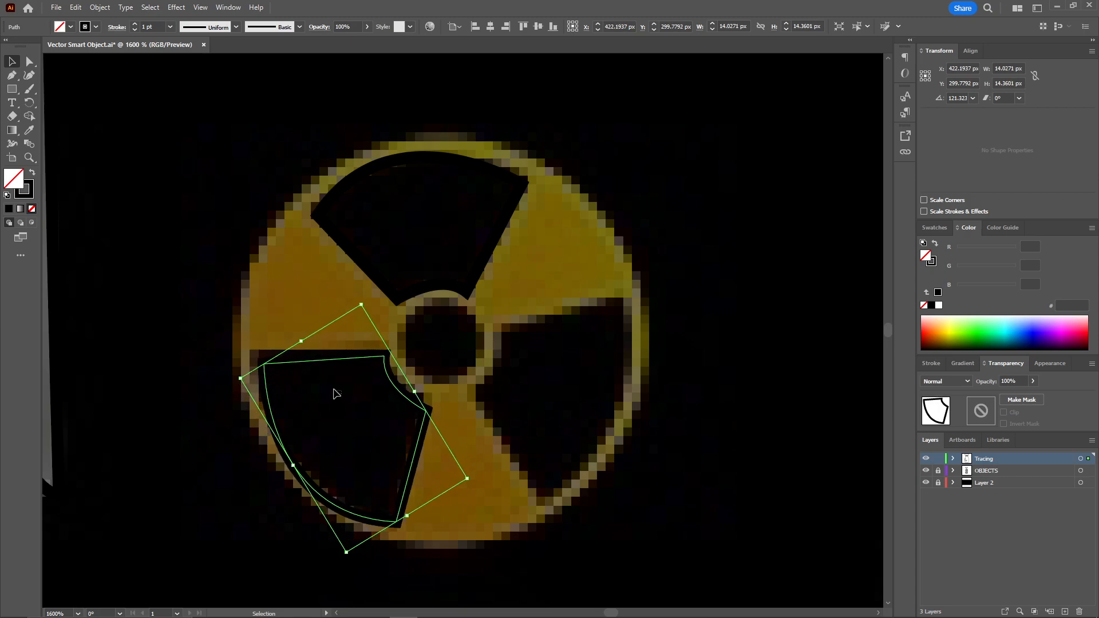
Duplicate the lower-left sector, rotate the copy to about 240.5°, and fit it over the symbol's right-hand black sector
click(342, 395)
drag(399, 391, 595, 366)
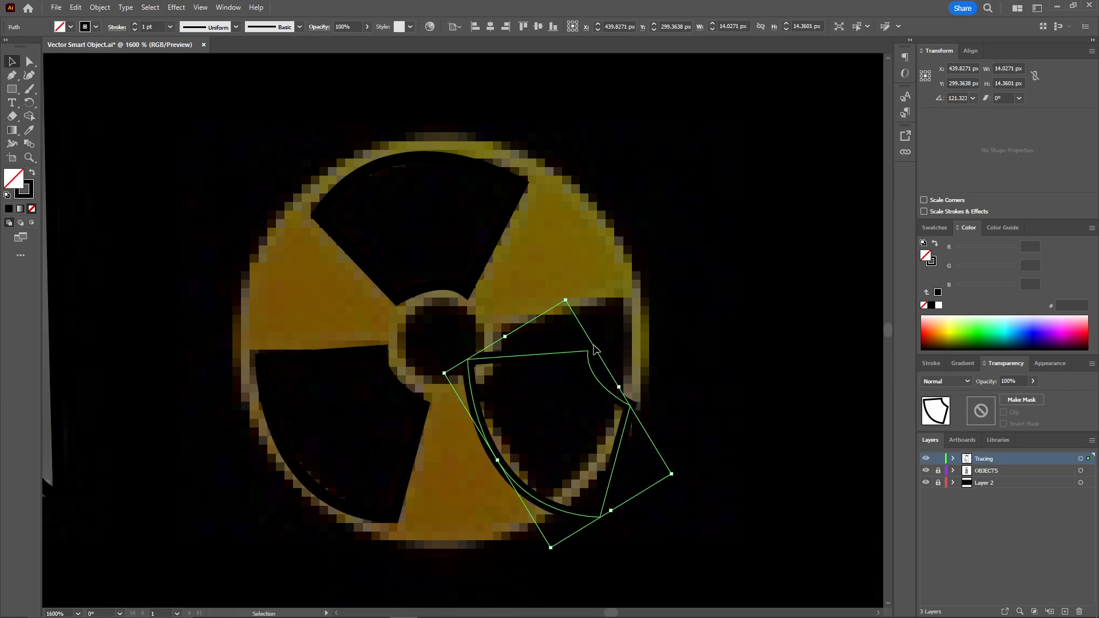
drag(569, 298, 231, 422)
mouse_move(501, 210)
mouse_down()
mouse_move(504, 222)
mouse_move(501, 208)
mouse_up()
click(505, 239)
drag(491, 144, 469, 217)
Draw a circle about 37 px in diameter, centred on the radiation symbol, around its yellow outer edge
scroll(429, 220, down, 1)
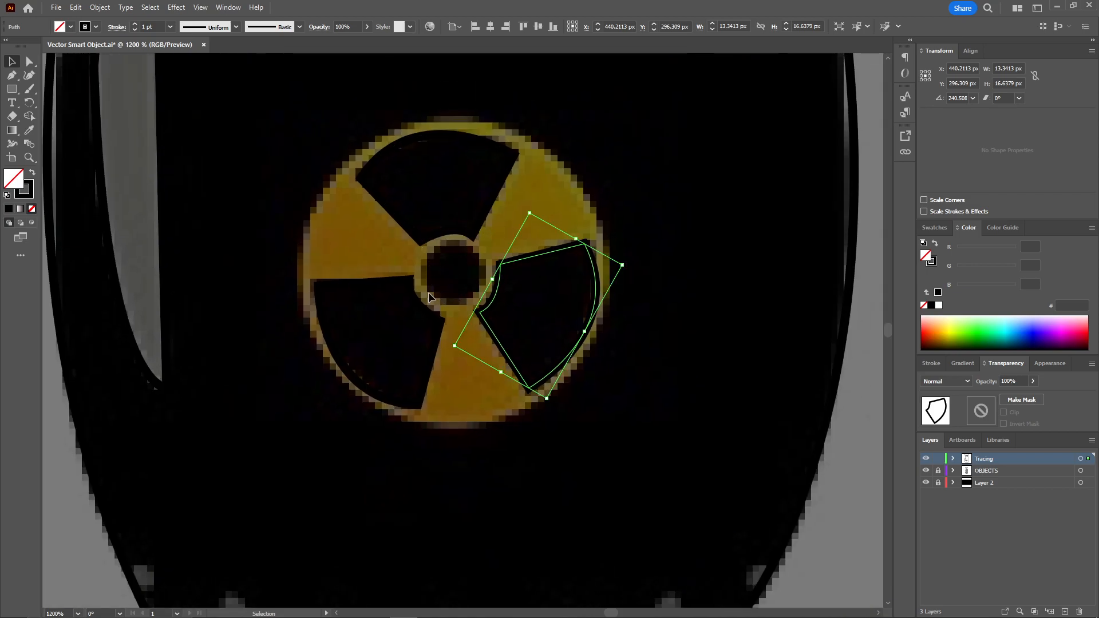
click(8, 133)
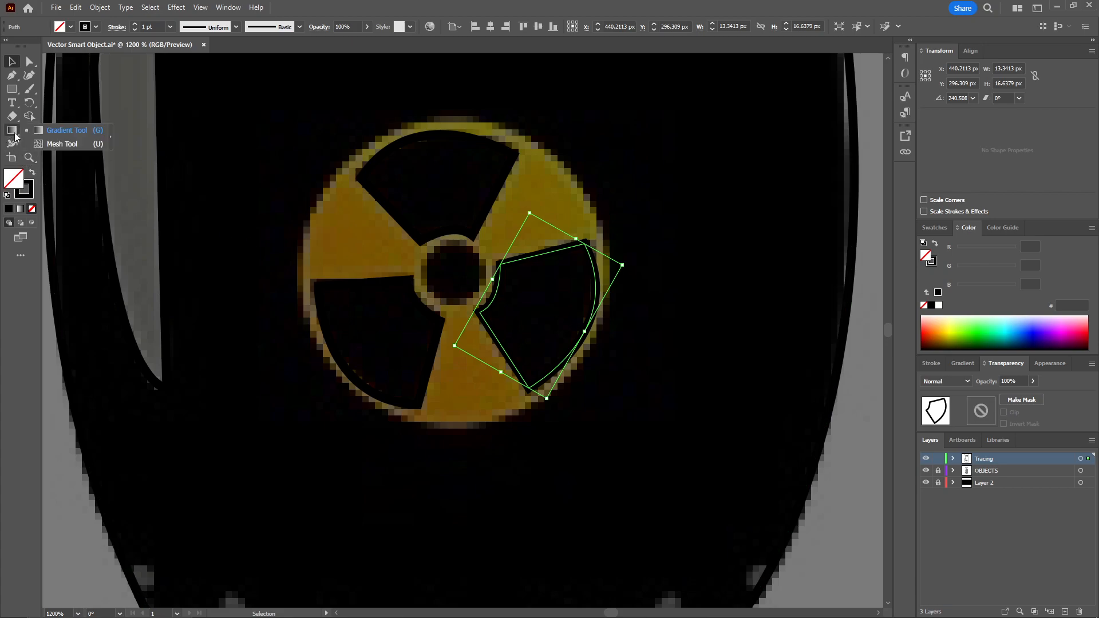
drag(11, 89, 57, 116)
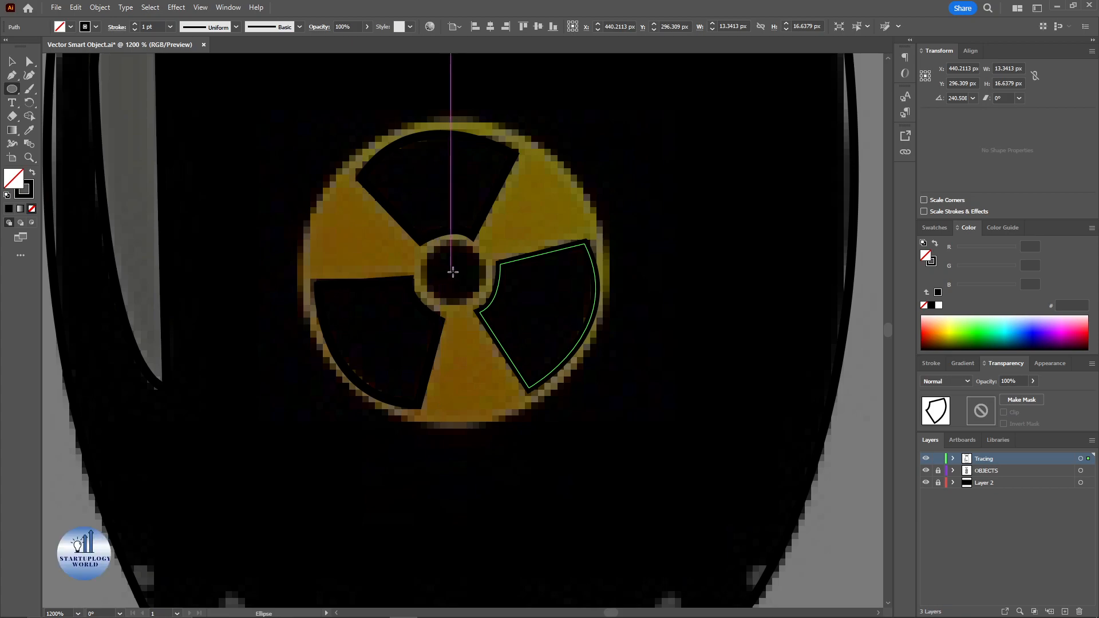
drag(453, 272, 613, 407)
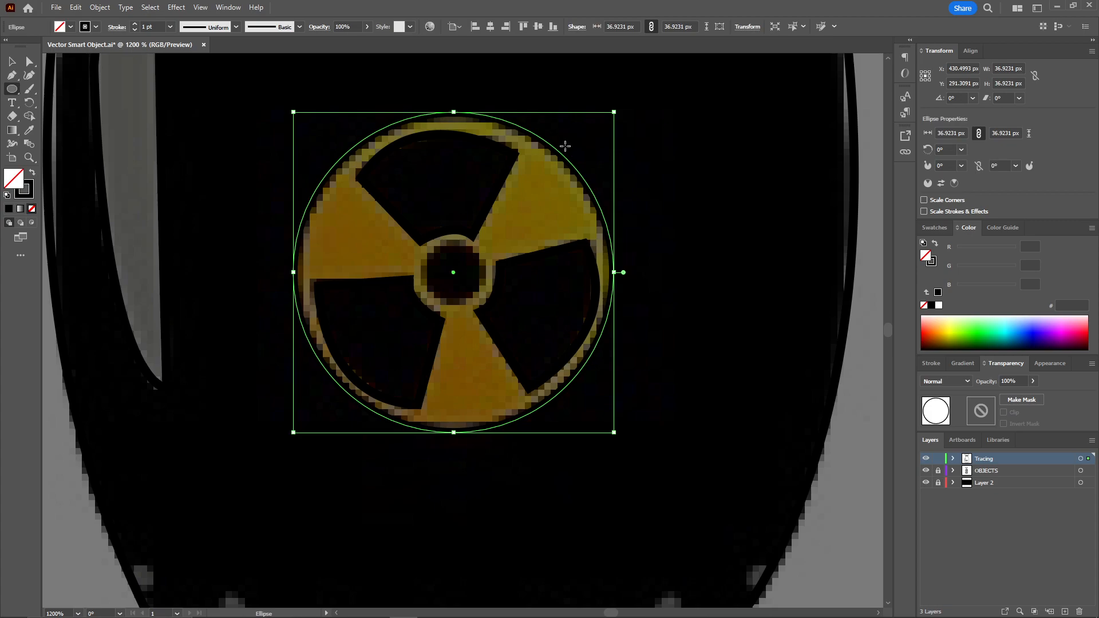
click(452, 278)
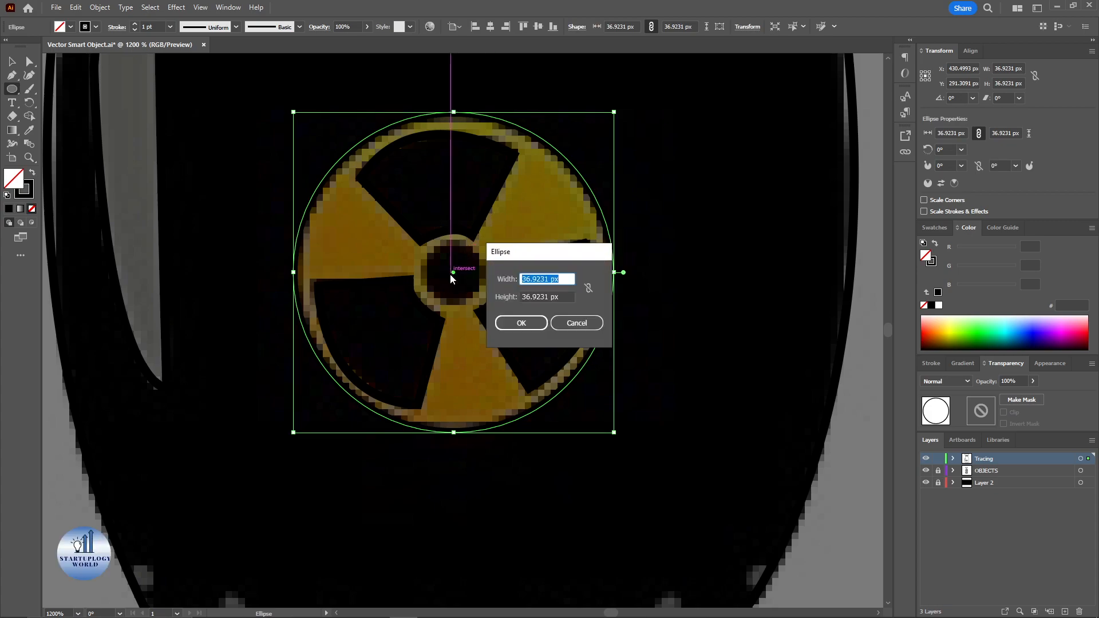
click(520, 317)
key(ctrl+z)
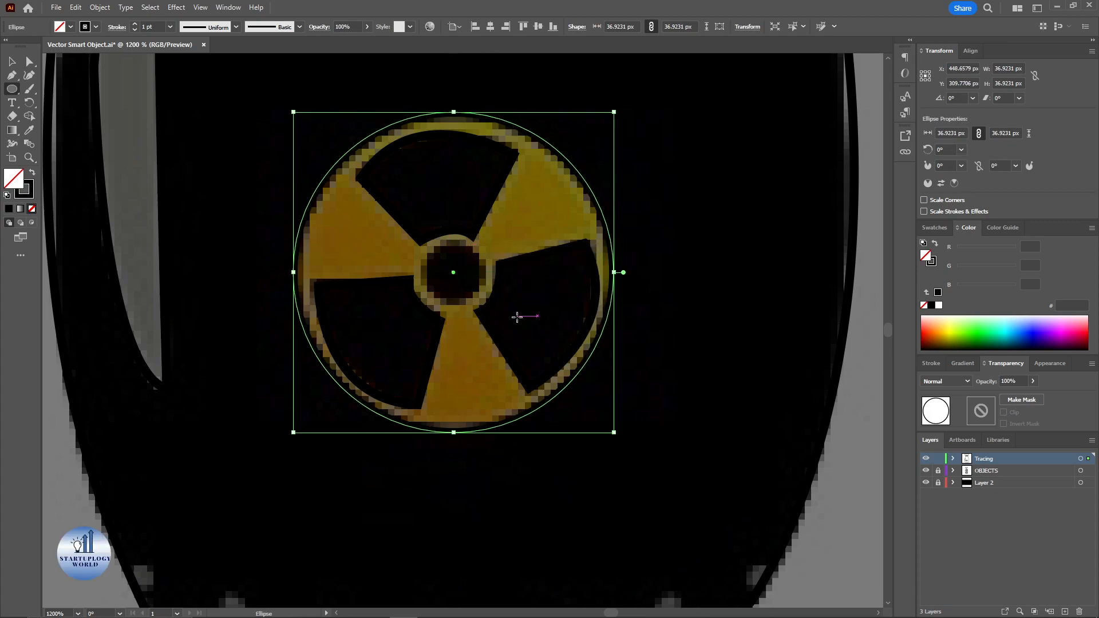
Draw a circle about 6.1 px in diameter over the symbol's black centre dot, nudge it into alignment, and deselect it
key(ctrl+shift+a)
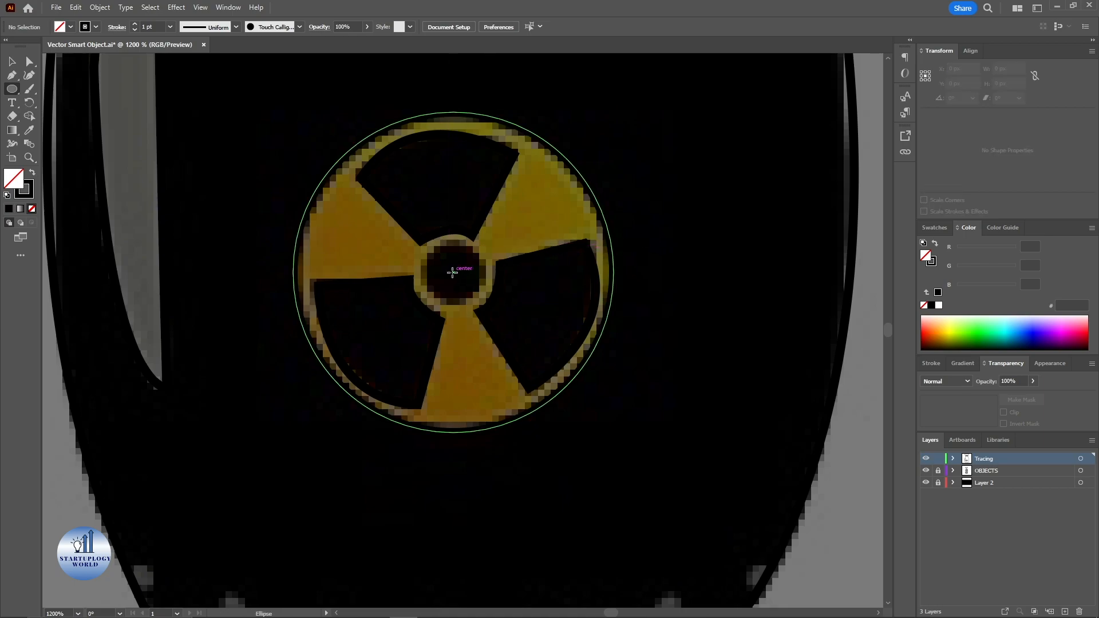
drag(452, 273, 482, 288)
key(Left)
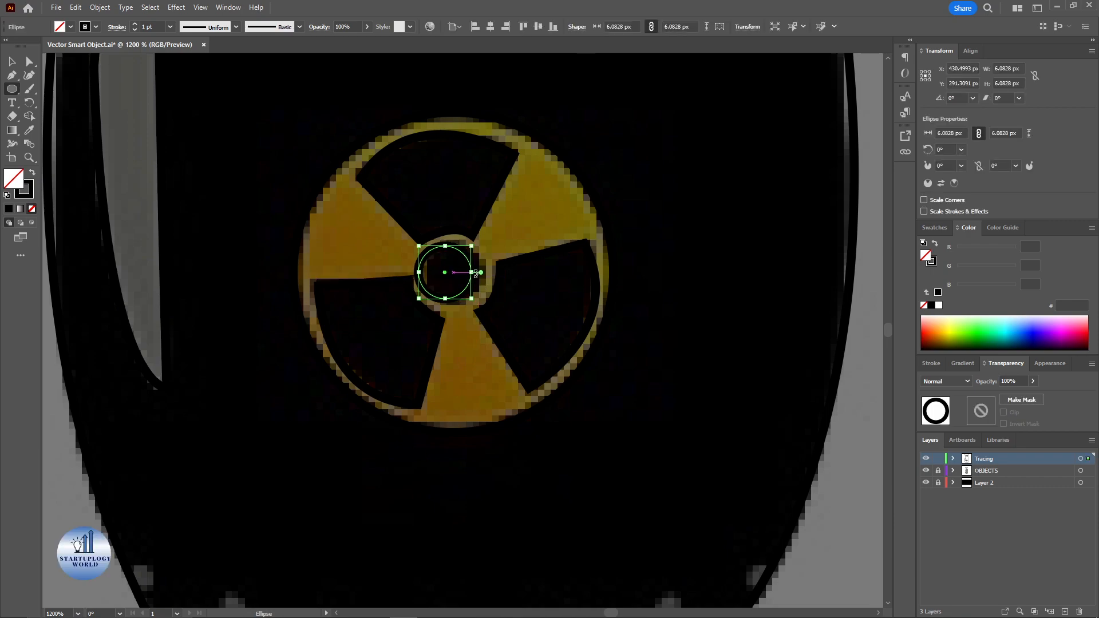
key(Right)
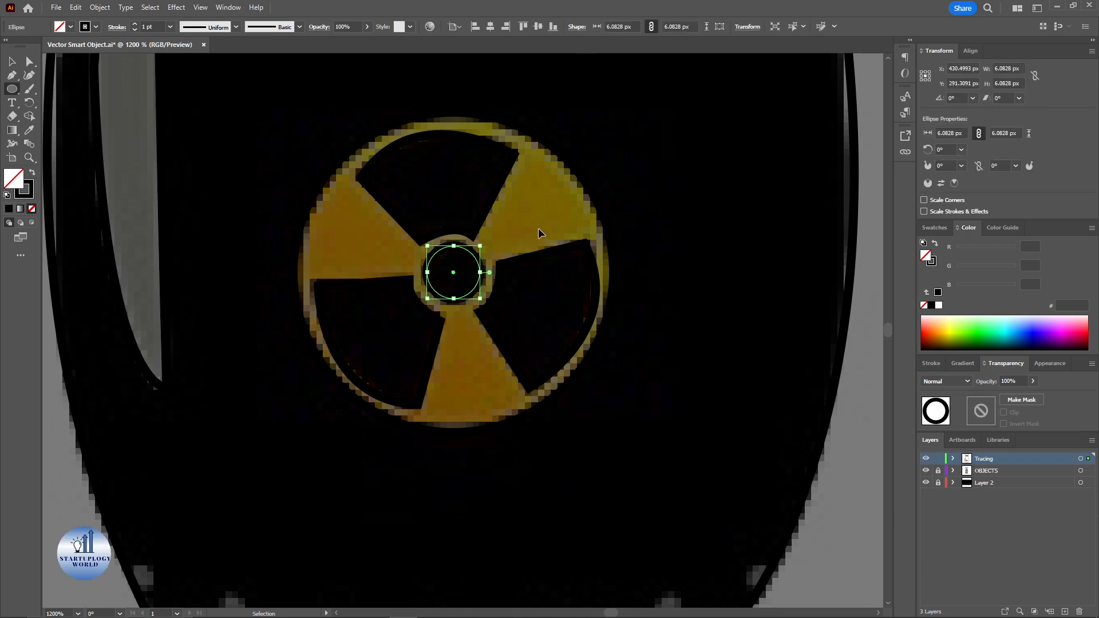
key(ctrl+shift+a)
key(v)
scroll(480, 266, up, 3)
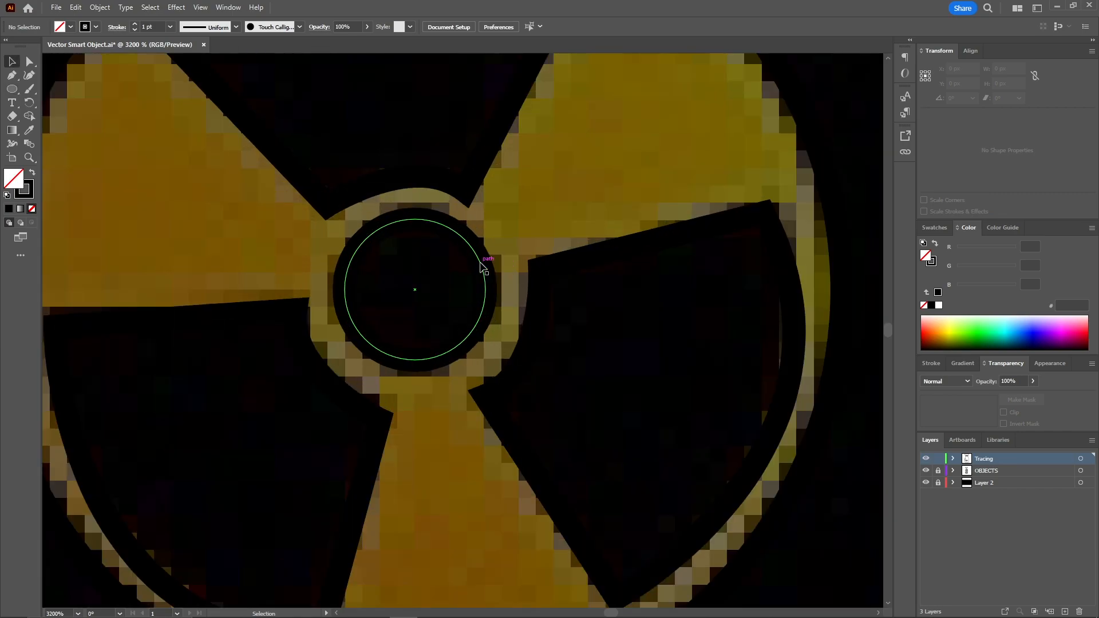
drag(480, 266, 481, 273)
scroll(480, 272, down, 5)
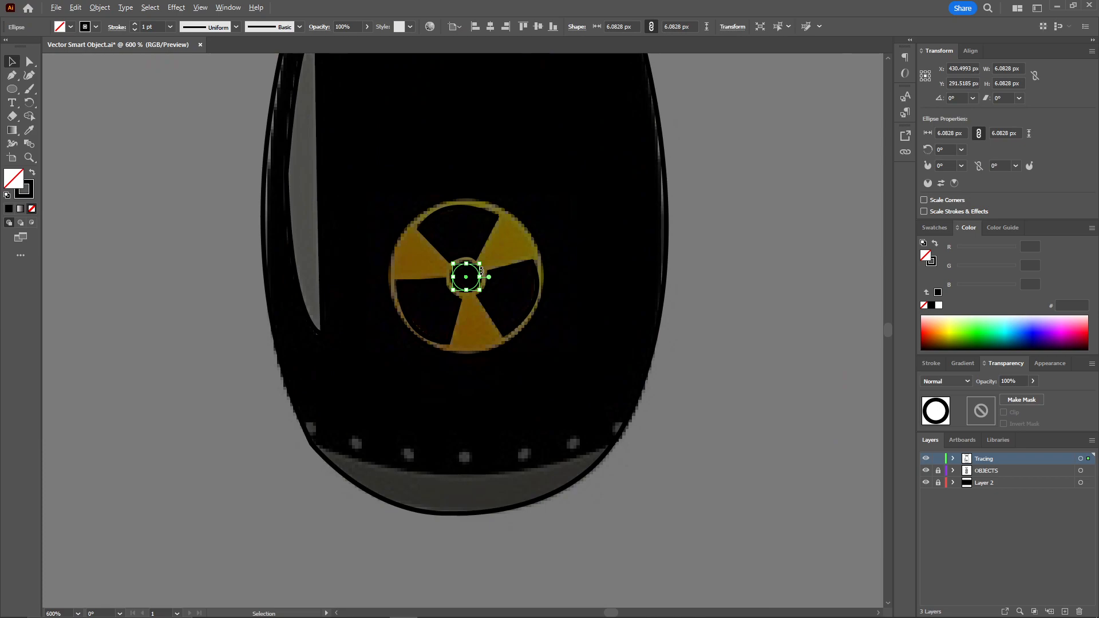
click(726, 287)
Draw a closed path that curves along the upper boundary of the bomb's grey nose cap and encloses the area below the tip, and deselect it
scroll(444, 294, down, 3)
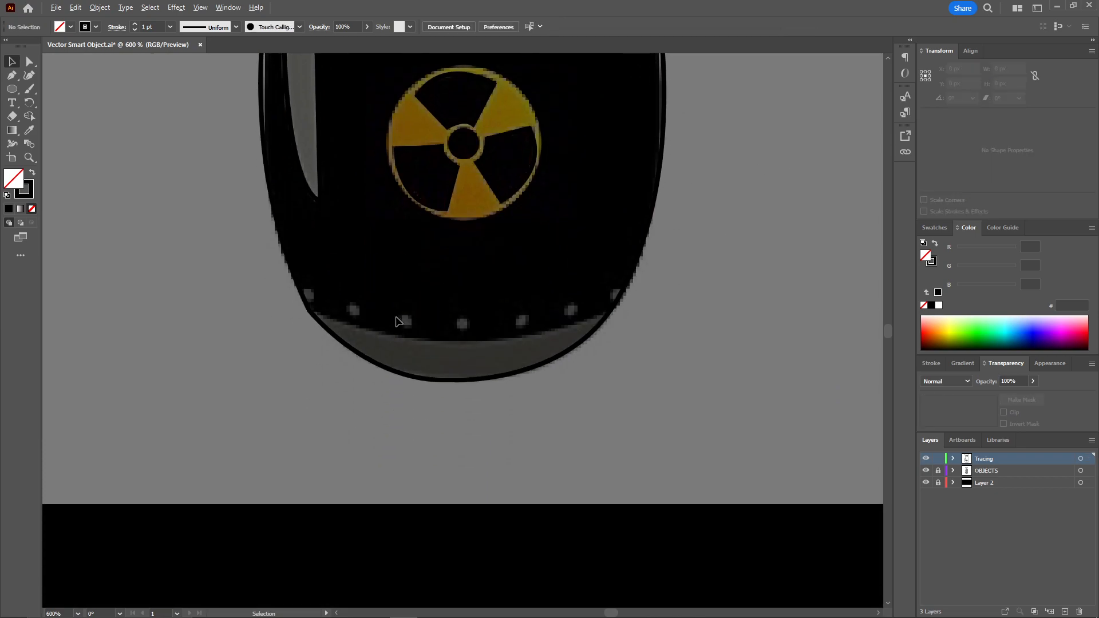
scroll(399, 322, up, 2)
drag(447, 340, 396, 330)
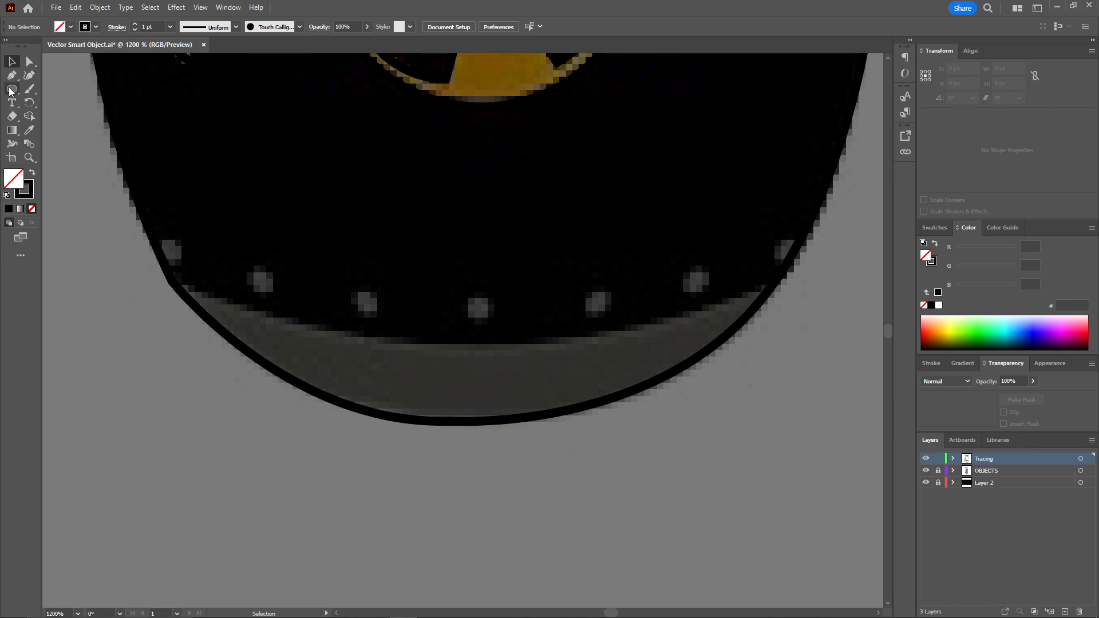
key(p)
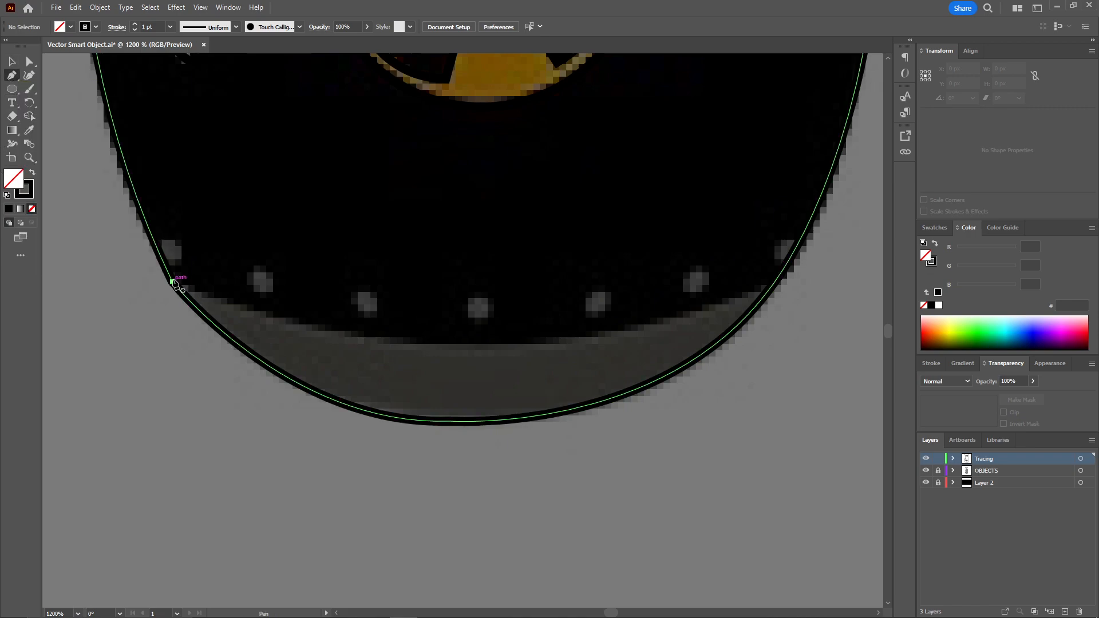
click(172, 282)
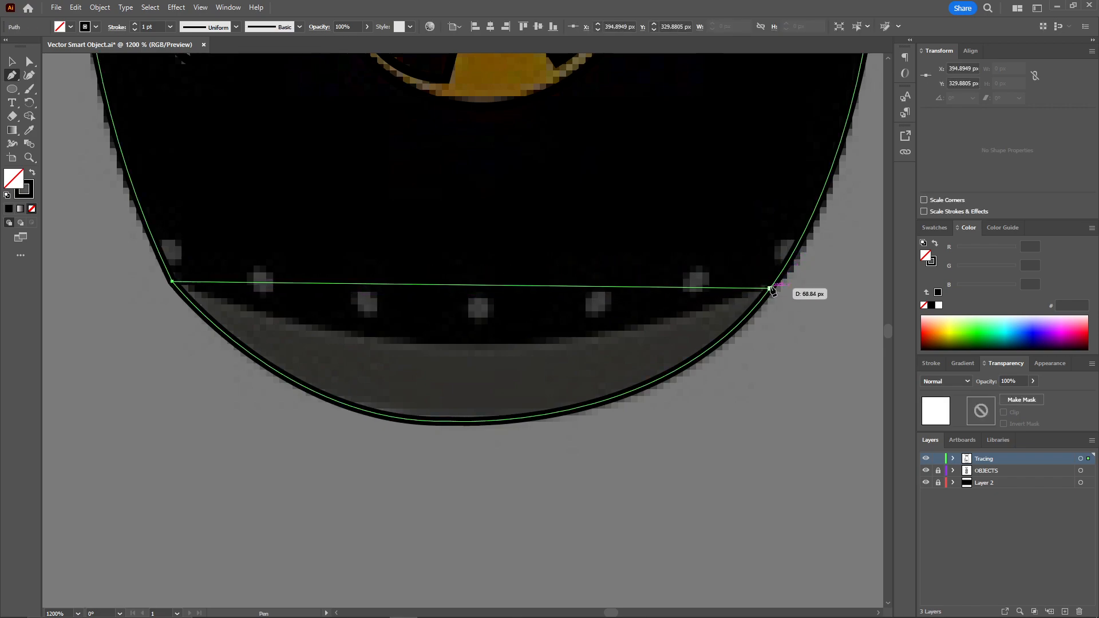
scroll(769, 286, down, 3)
mouse_move(716, 306)
mouse_down()
mouse_move(610, 349)
mouse_move(733, 289)
mouse_move(778, 285)
mouse_up()
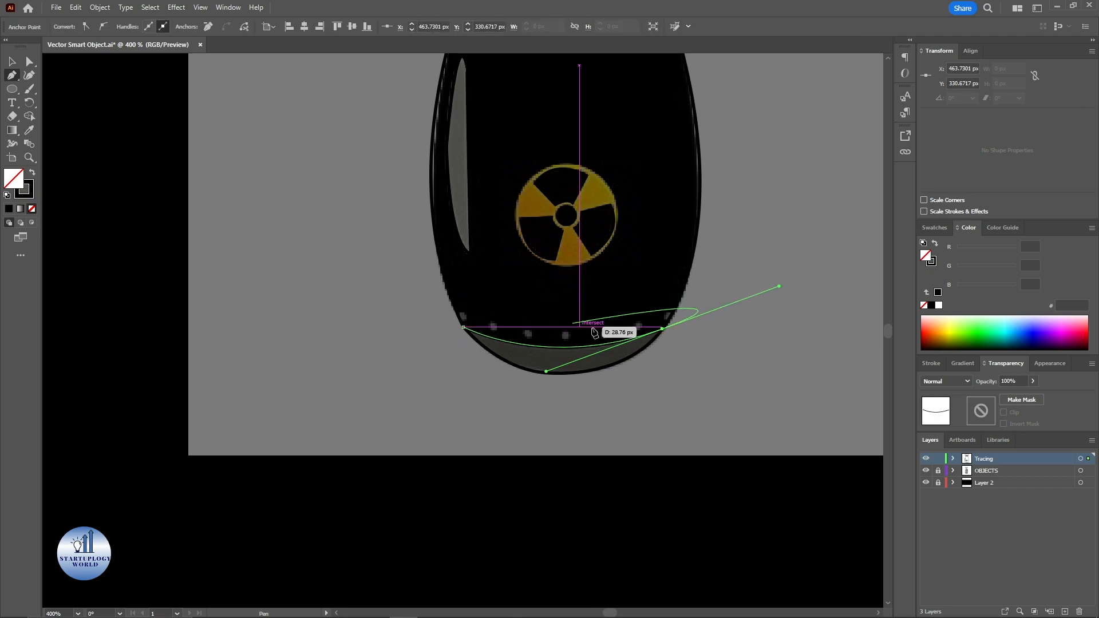
drag(603, 407, 459, 388)
click(458, 382)
click(463, 328)
ctrl+click(385, 308)
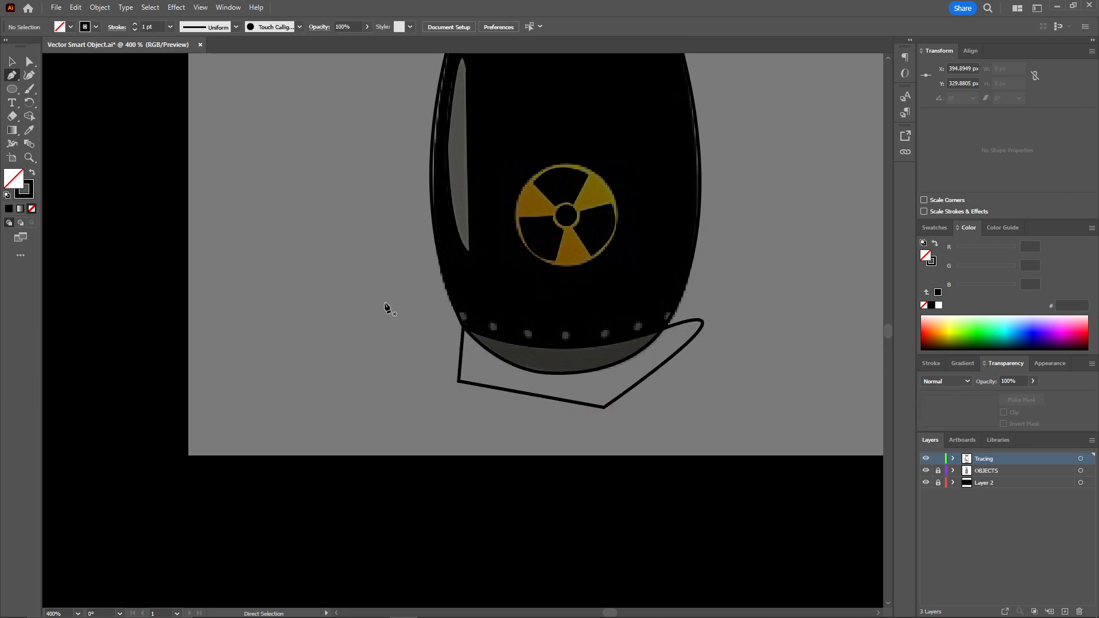
Unlock the OBJECTS layer and hide Layer 2
scroll(385, 306, up, 2)
drag(392, 302, 282, 327)
scroll(206, 321, down, 2)
drag(626, 194, 647, 245)
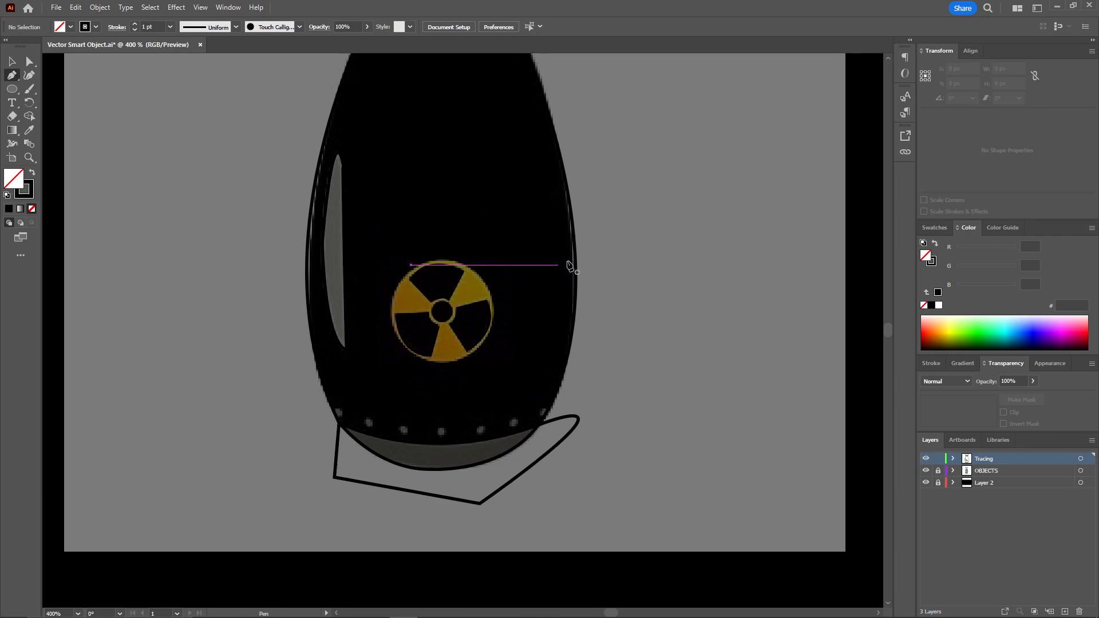
scroll(599, 206, down, 1)
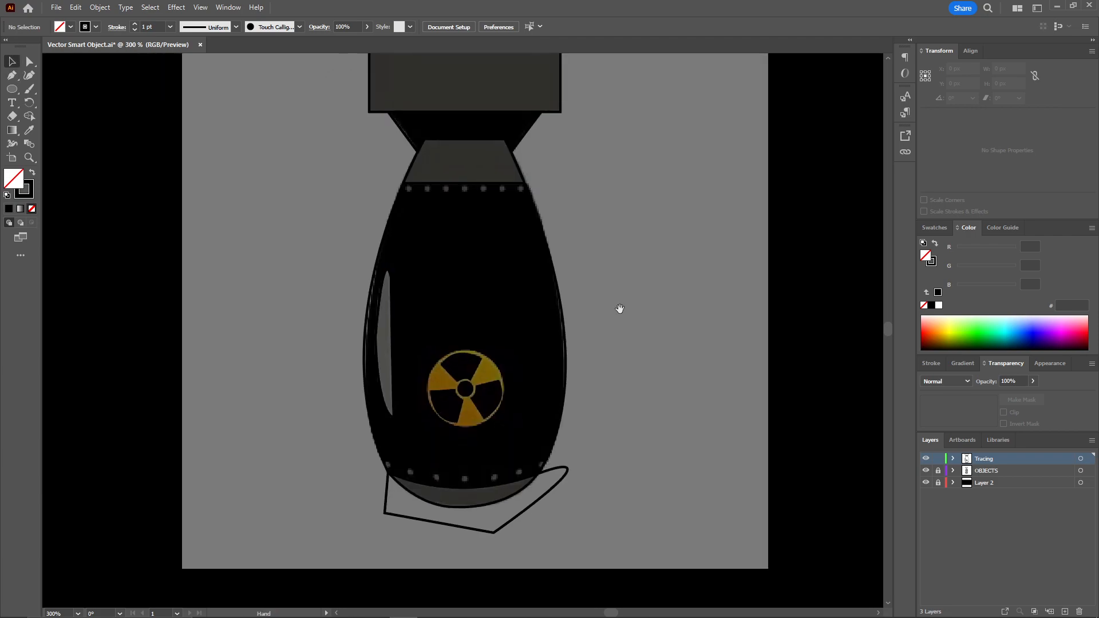
click(939, 473)
click(926, 483)
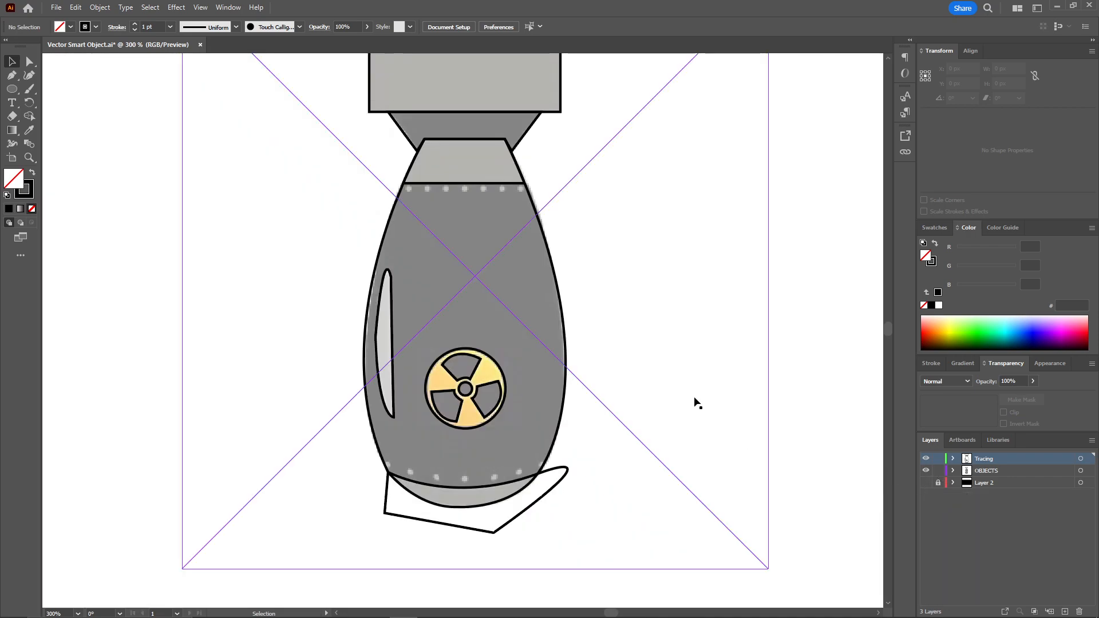
Move the placed bomb image out from under the traced outlines so it stands to the left of them
scroll(689, 404, down, 2)
mouse_move(695, 326)
mouse_down()
mouse_move(576, 319)
mouse_move(566, 327)
mouse_up()
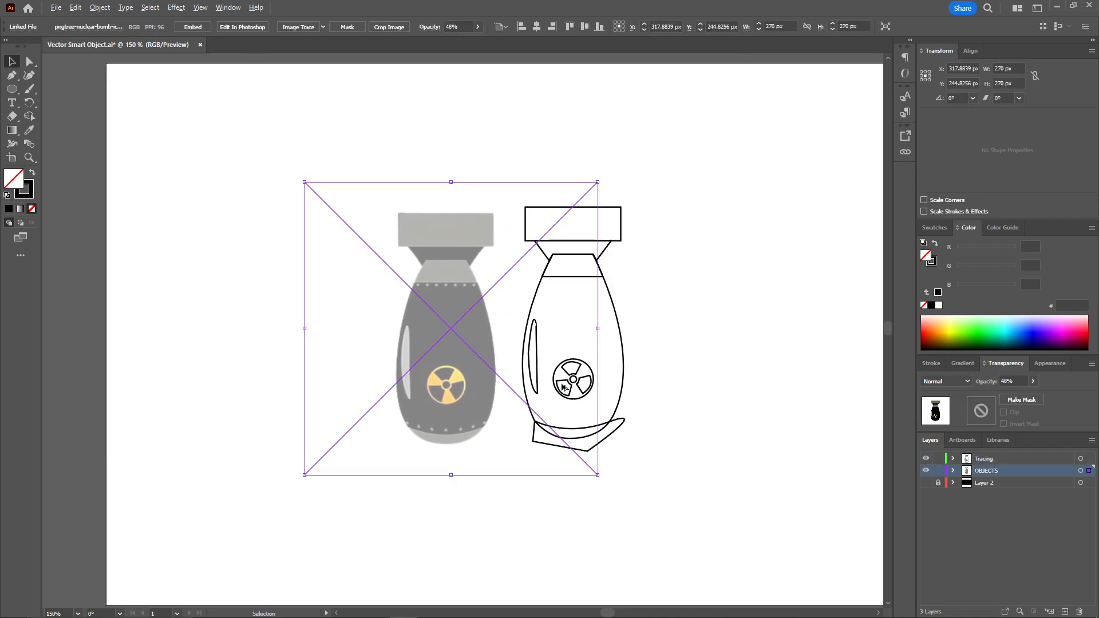
scroll(563, 384, up, 2)
drag(718, 332, 700, 352)
scroll(700, 352, down, 1)
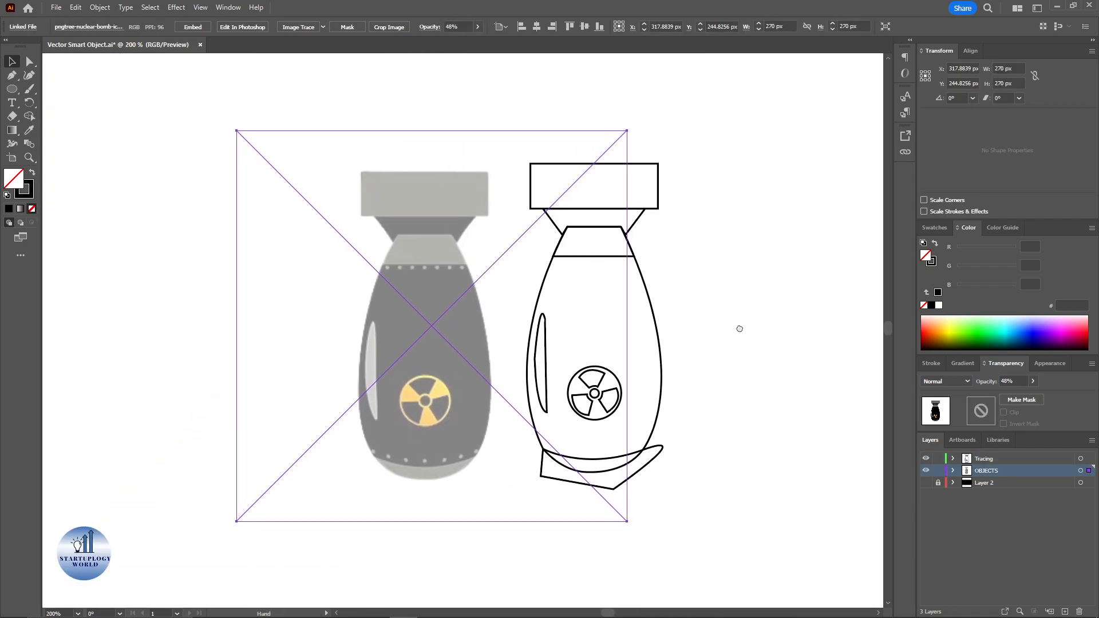
drag(411, 292, 325, 285)
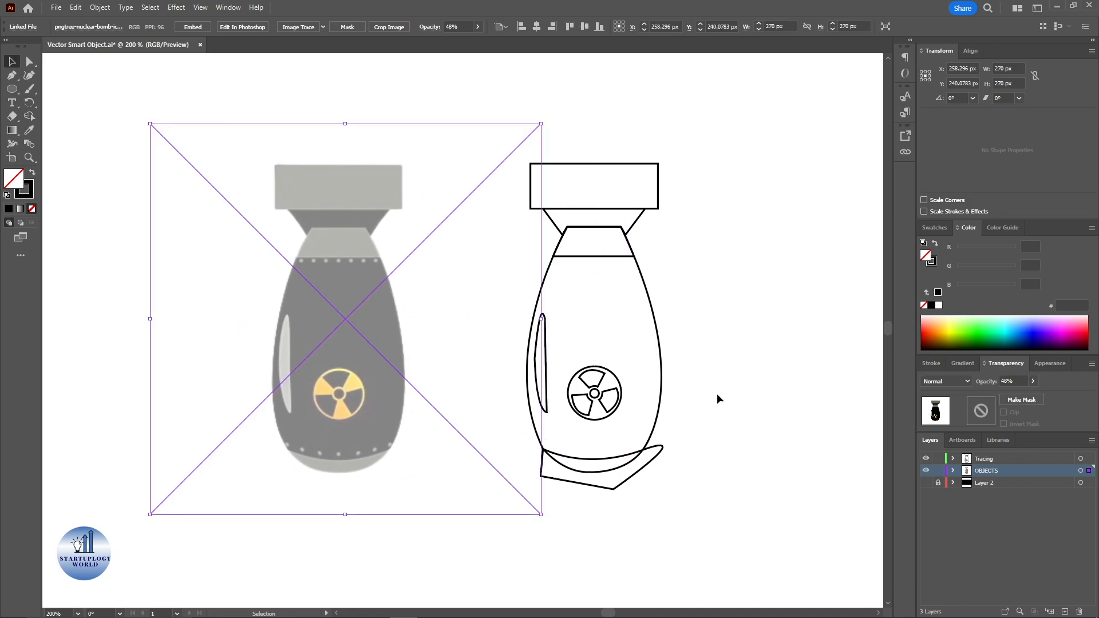
Restore the placed bomb image to full opacity and lock the OBJECTS layer
click(938, 471)
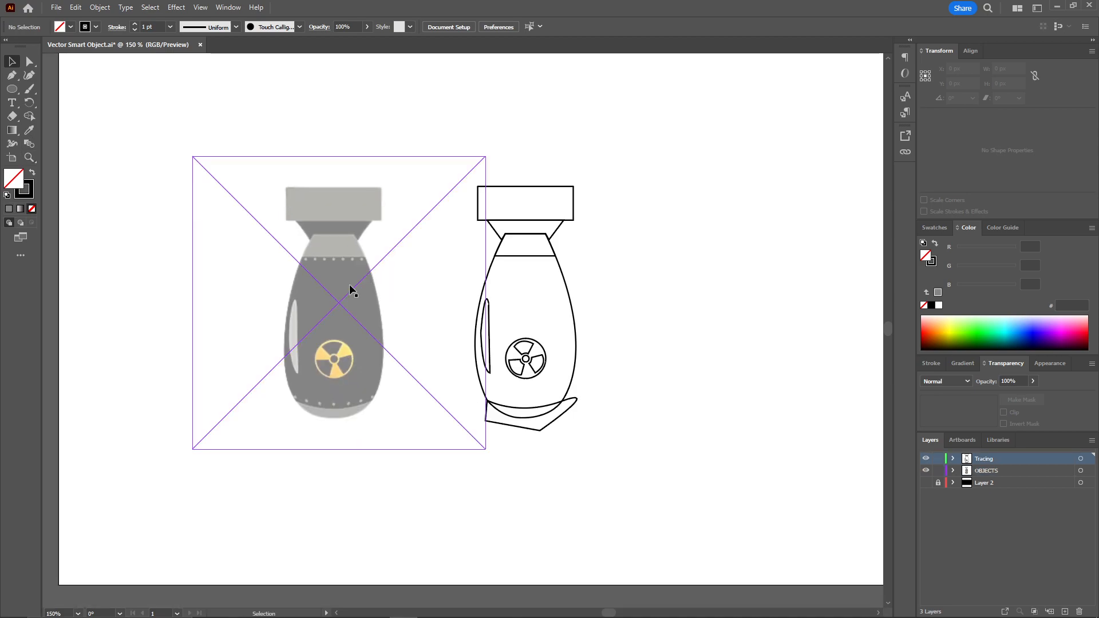
click(350, 286)
click(1035, 382)
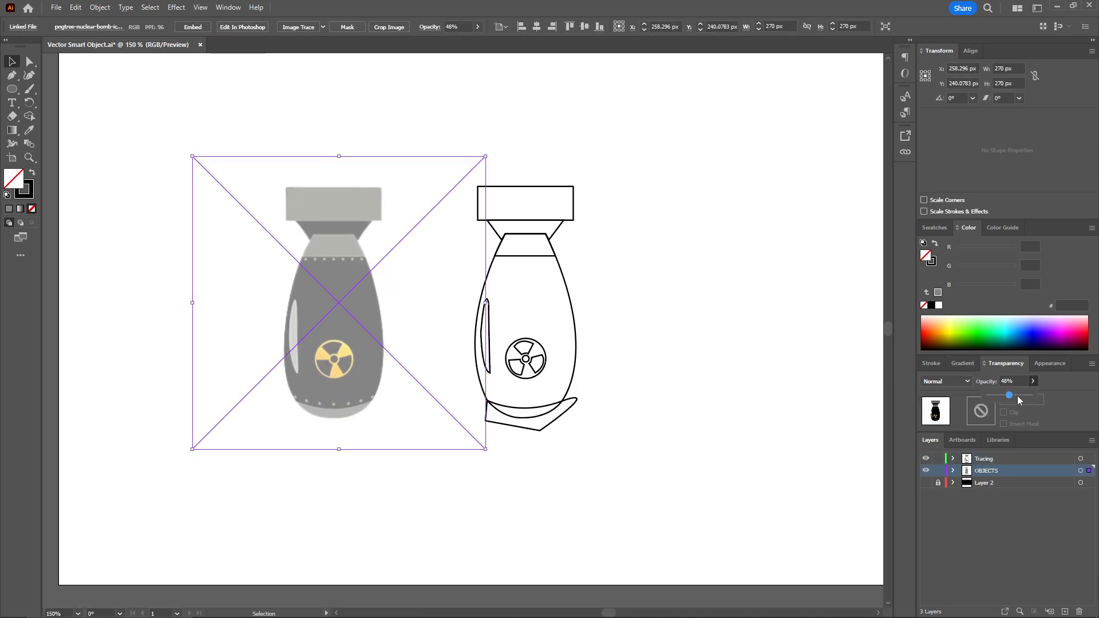
click(741, 228)
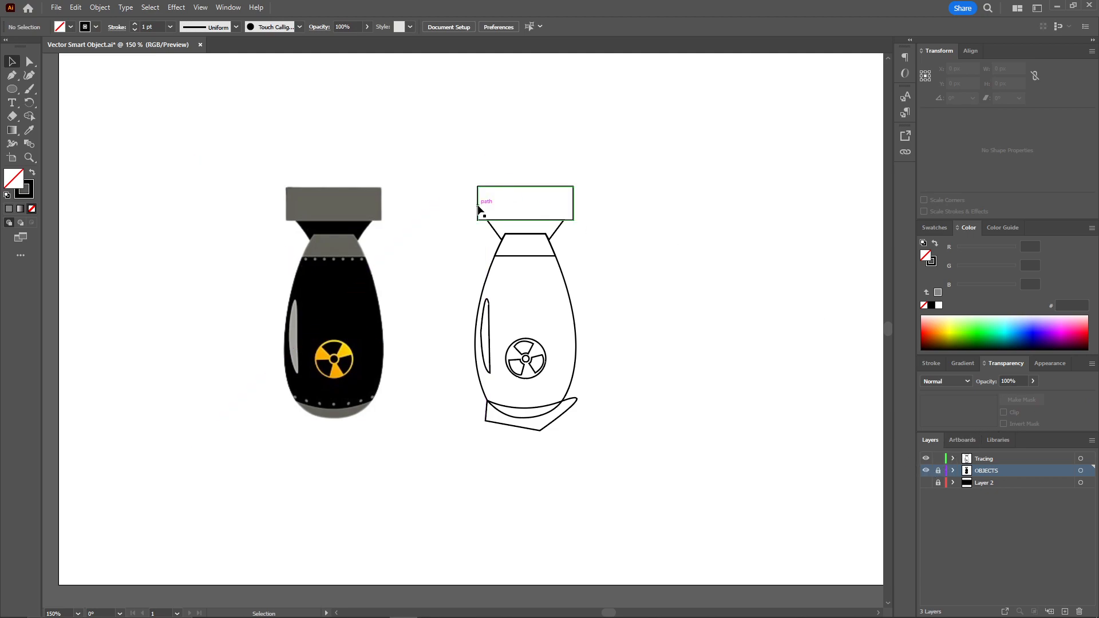
Fill the traced tail rectangle with the grey sampled from the image's tail block using the Eyedropper
click(478, 210)
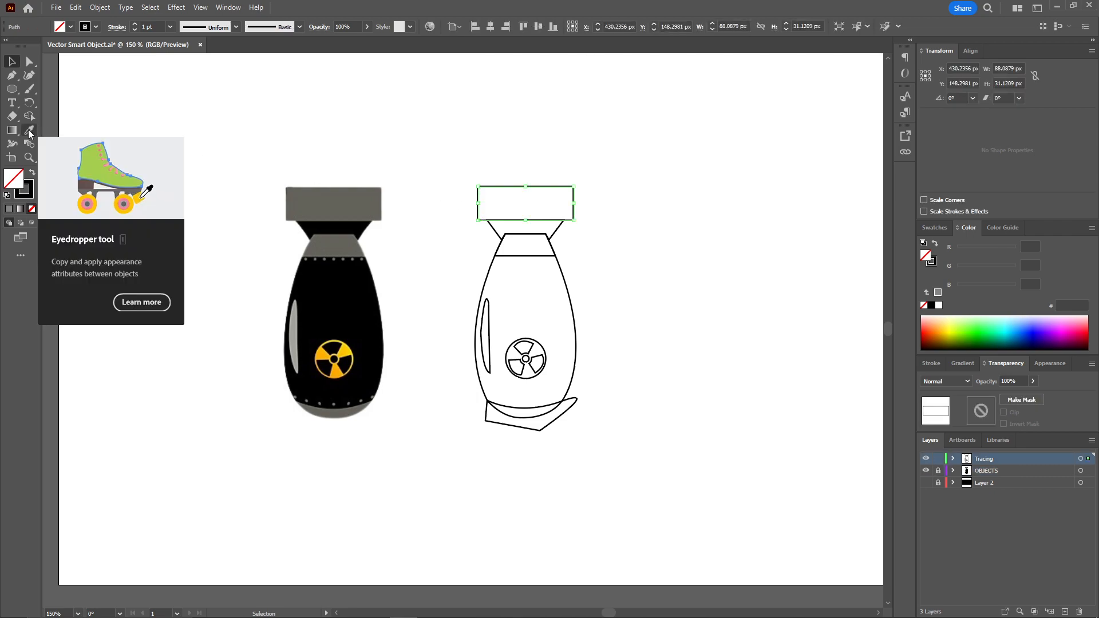
click(28, 129)
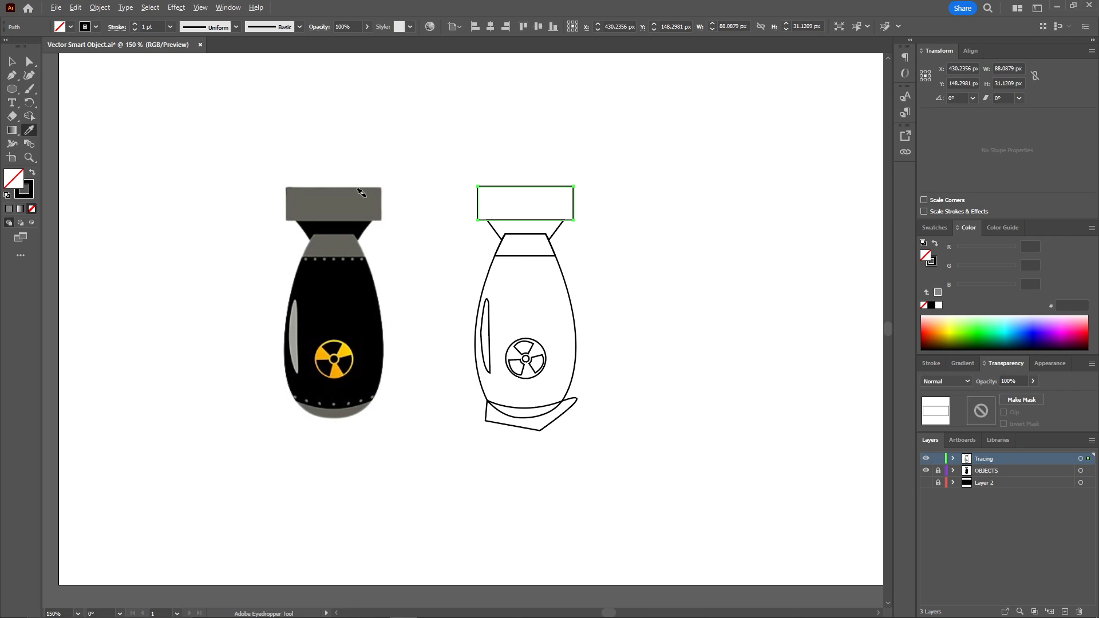
scroll(361, 192, up, 1)
click(363, 197)
Fill the traced tapered neck with the image's black and the collar with its grey using the Eyedropper, and deselect
key(ctrl)
ctrl+click(538, 243)
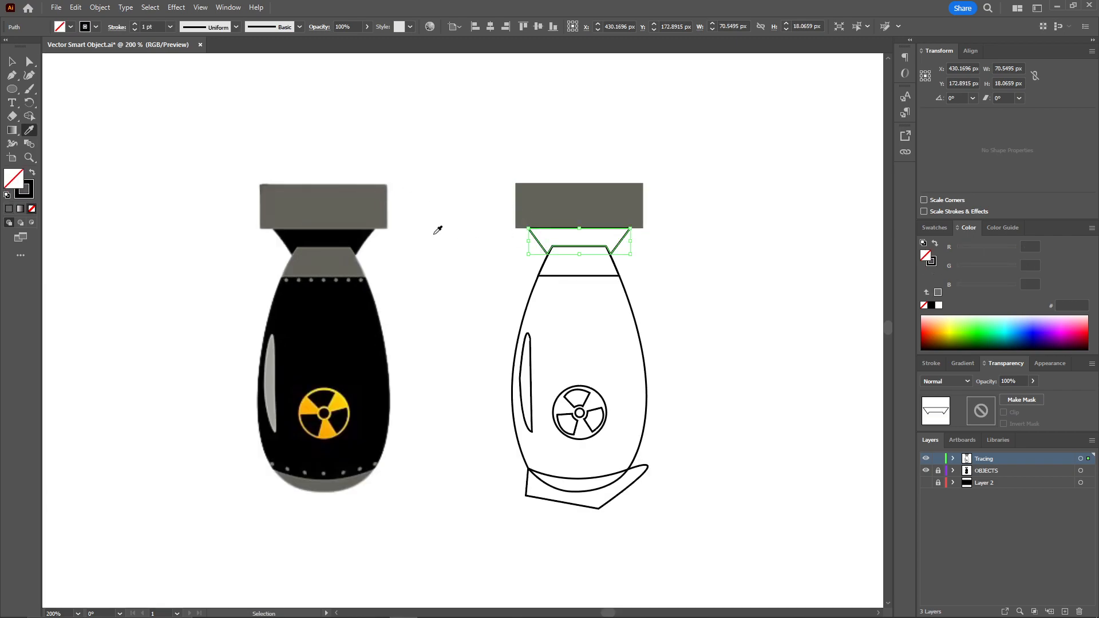
click(359, 232)
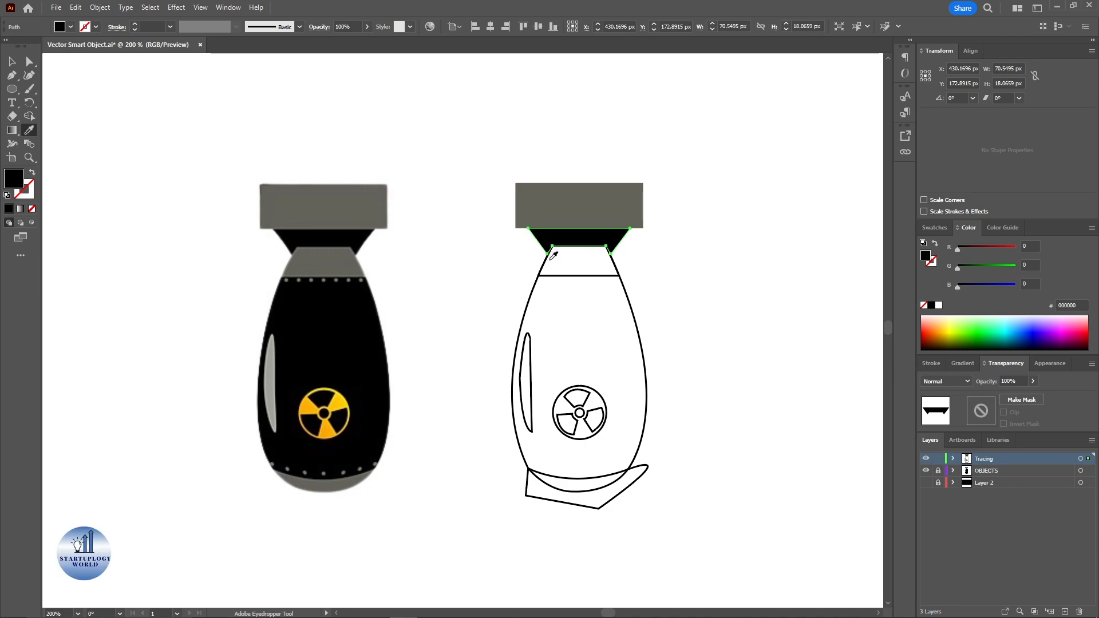
ctrl+click(544, 276)
click(324, 261)
key(ctrl+shift+a)
Try to fill the radiation symbol's outer circle with the yellow sampled from the image
key(ctrl+minus)
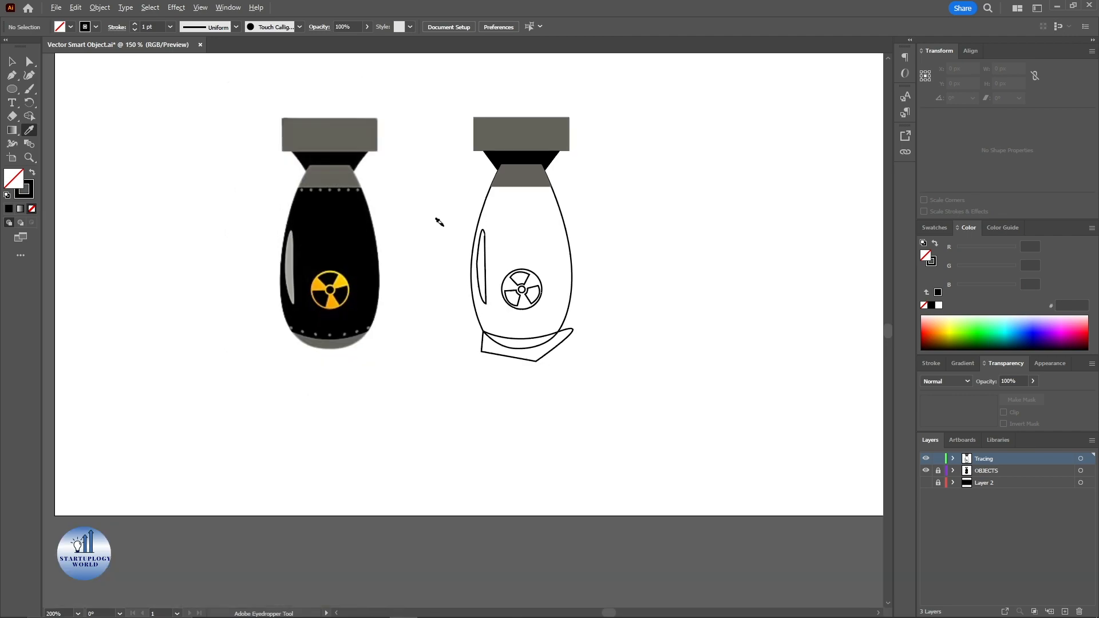
drag(441, 220, 445, 223)
scroll(548, 277, up, 2)
drag(485, 263, 618, 255)
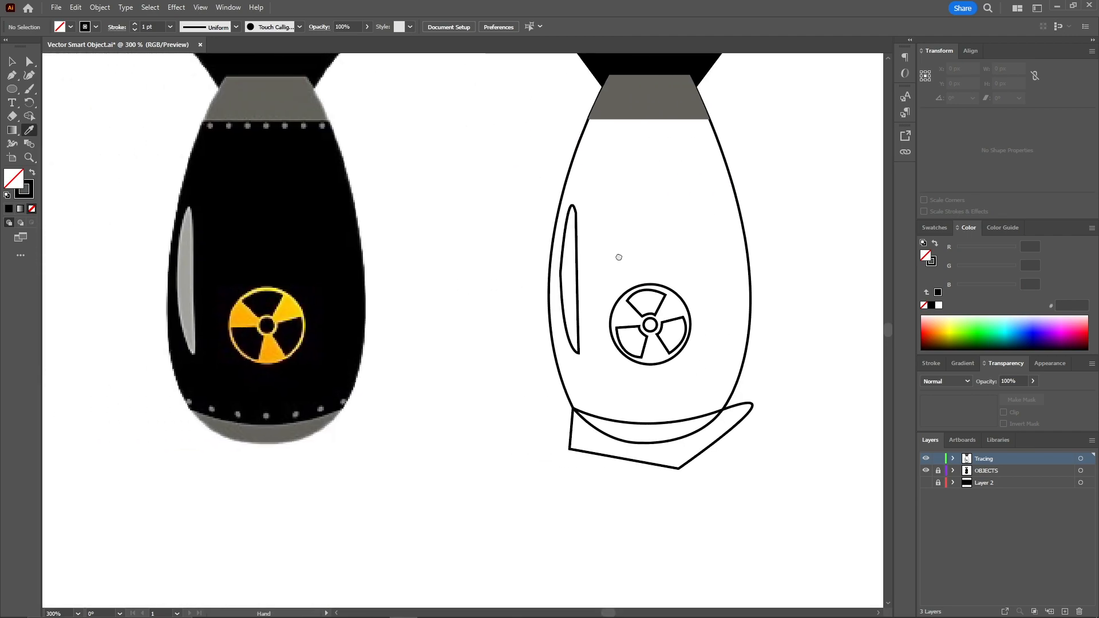
ctrl+click(626, 305)
click(295, 312)
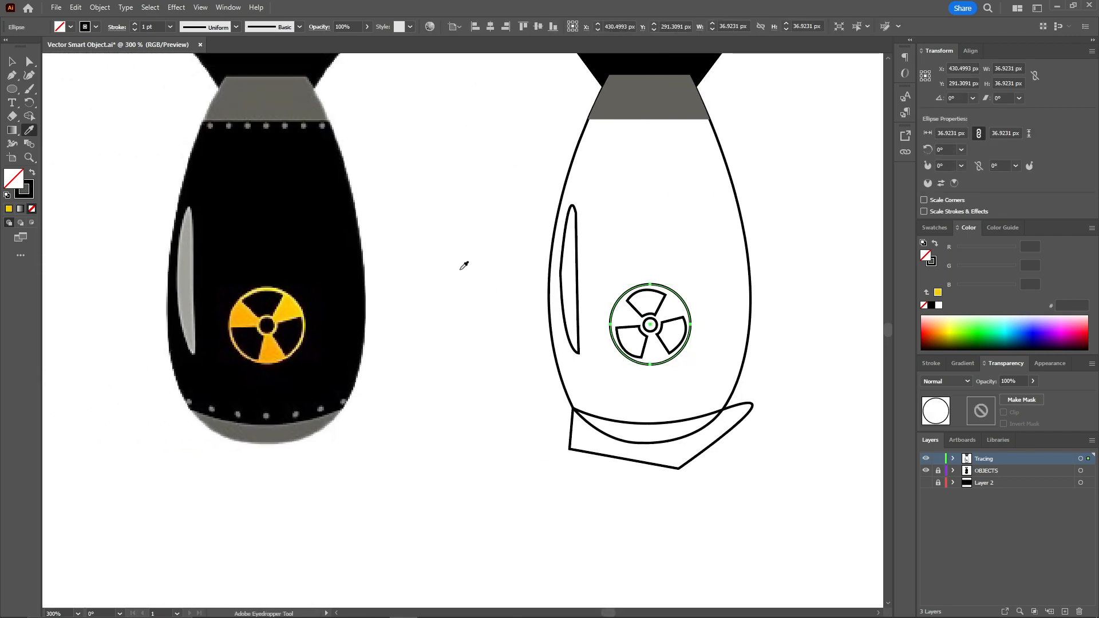
key(ctrl+shift+a)
Fill the radiation symbol's three traced blades and centre circle with the black sampled from the placed image, and deselect
ctrl+click(673, 337)
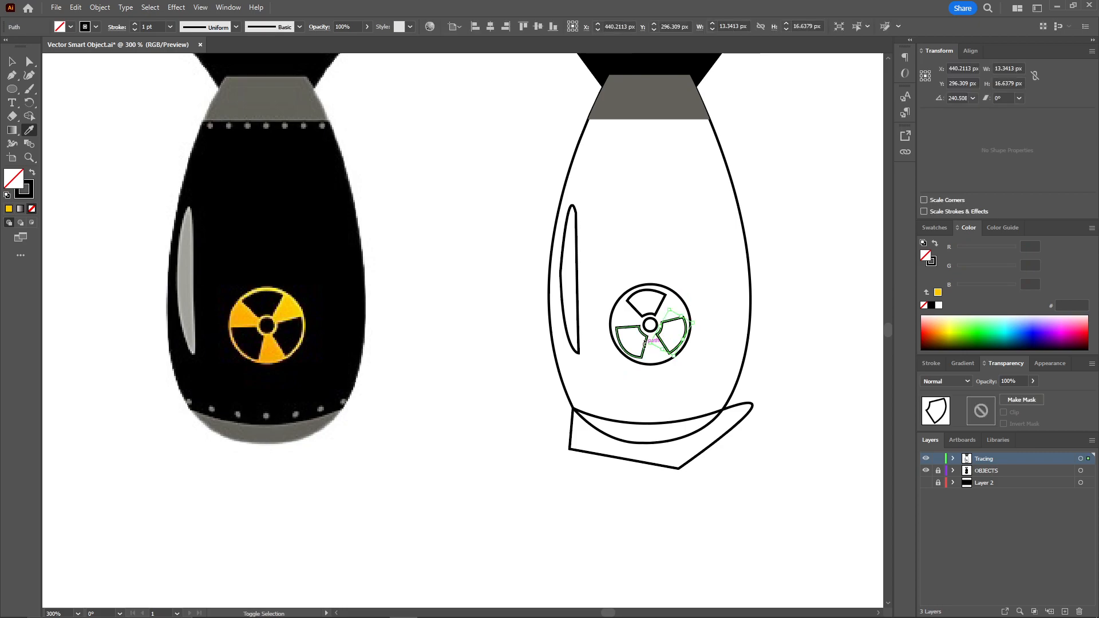
ctrl+shift+click(643, 351)
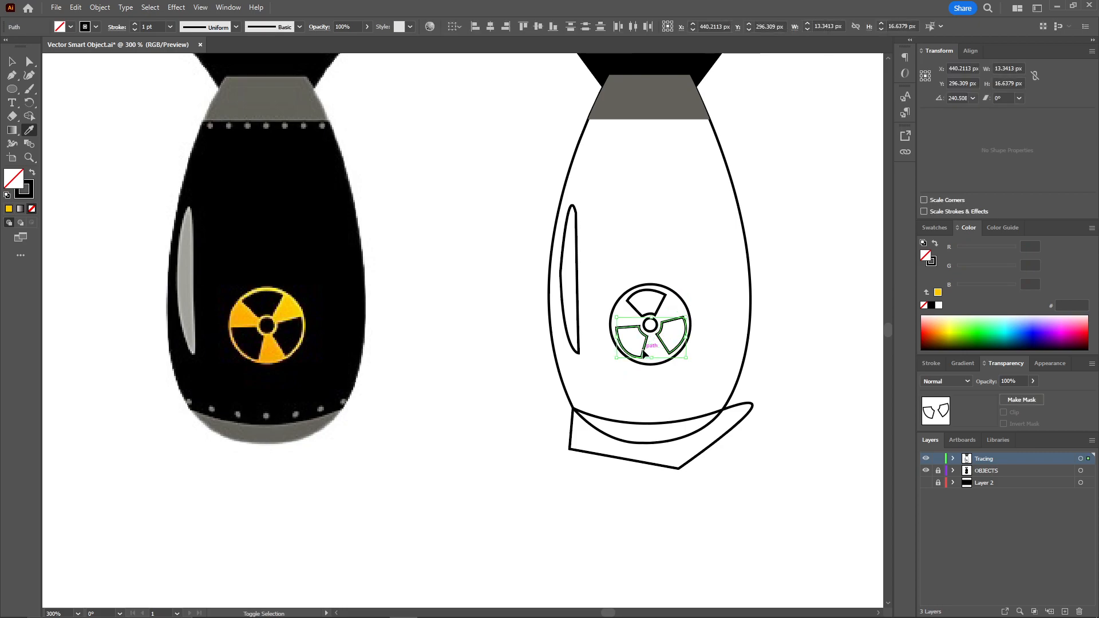
ctrl+shift+click(636, 309)
click(293, 324)
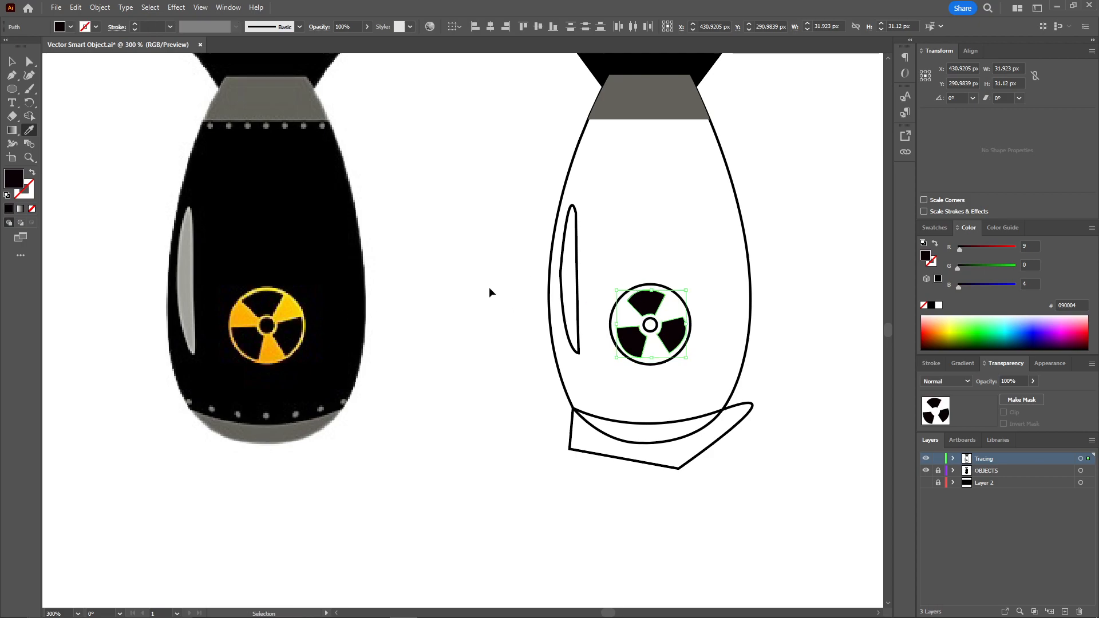
ctrl+shift+click(650, 325)
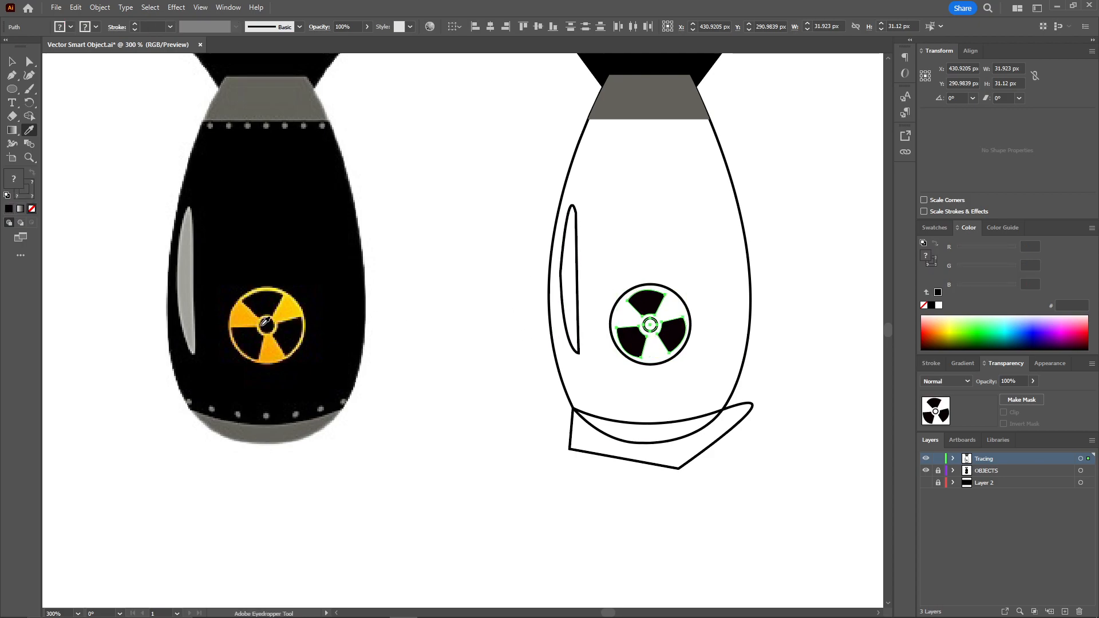
click(267, 325)
ctrl+click(497, 295)
Try to fill the symbol's traced outer circle with the image's yellow, and undo that fill
ctrl+click(611, 312)
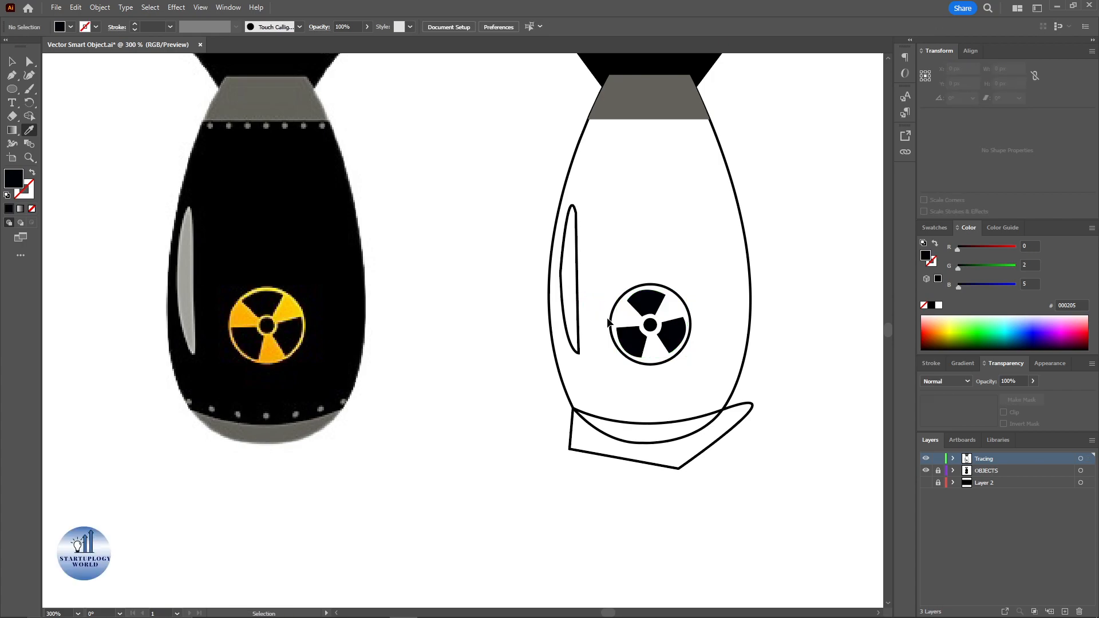
click(292, 315)
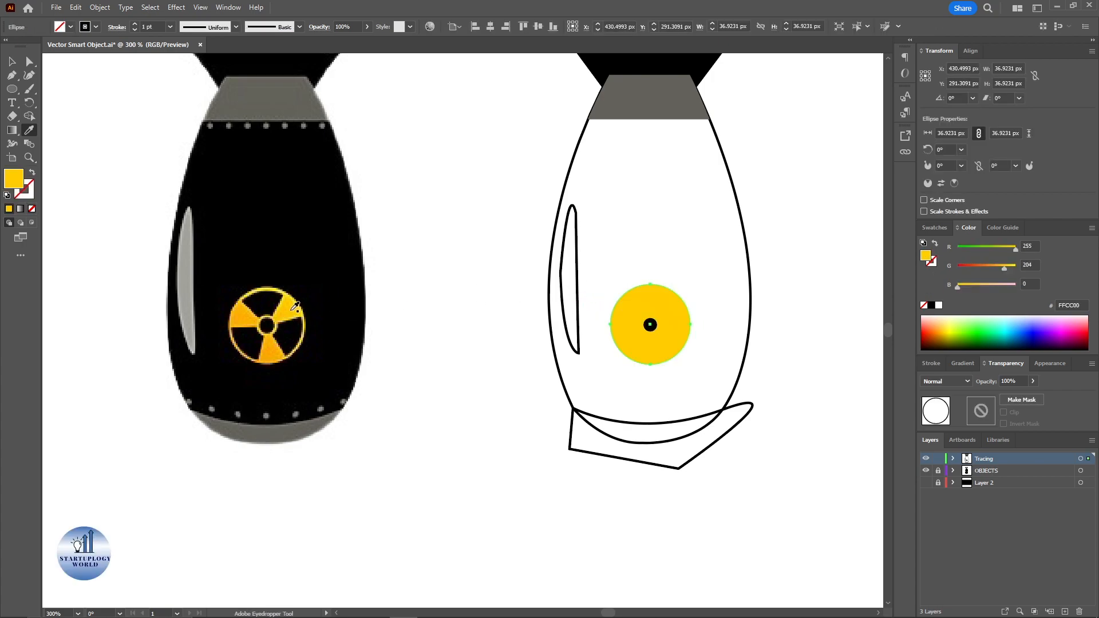
key(ctrl+z)
Bring the radiation symbol's three black blades and centre circle to the front, and deselect them
key(v)
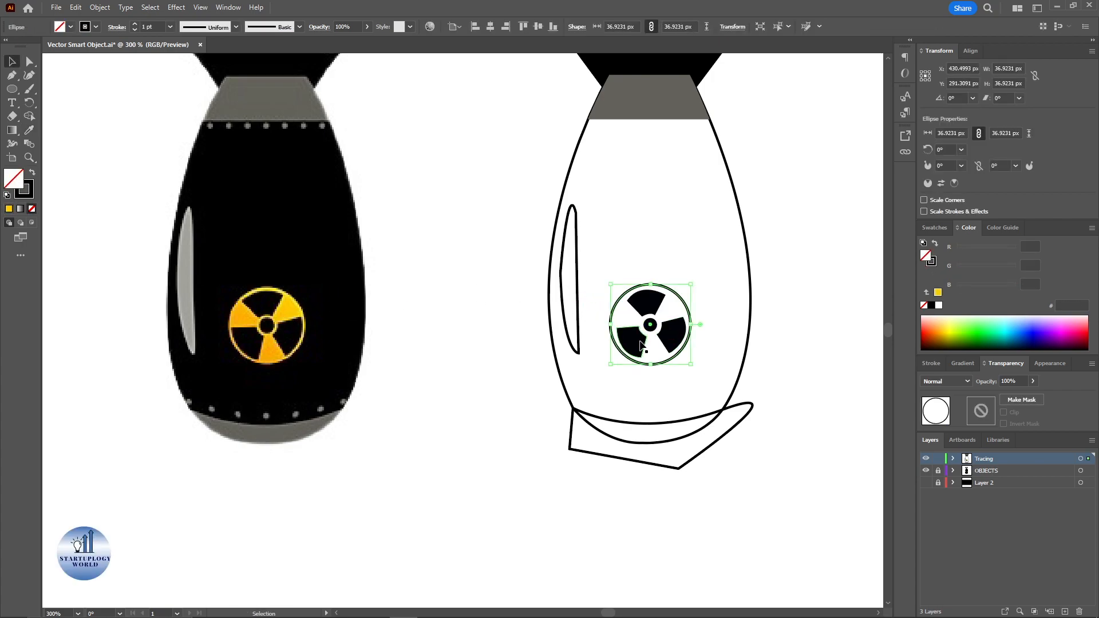
shift+click(641, 343)
click(690, 329)
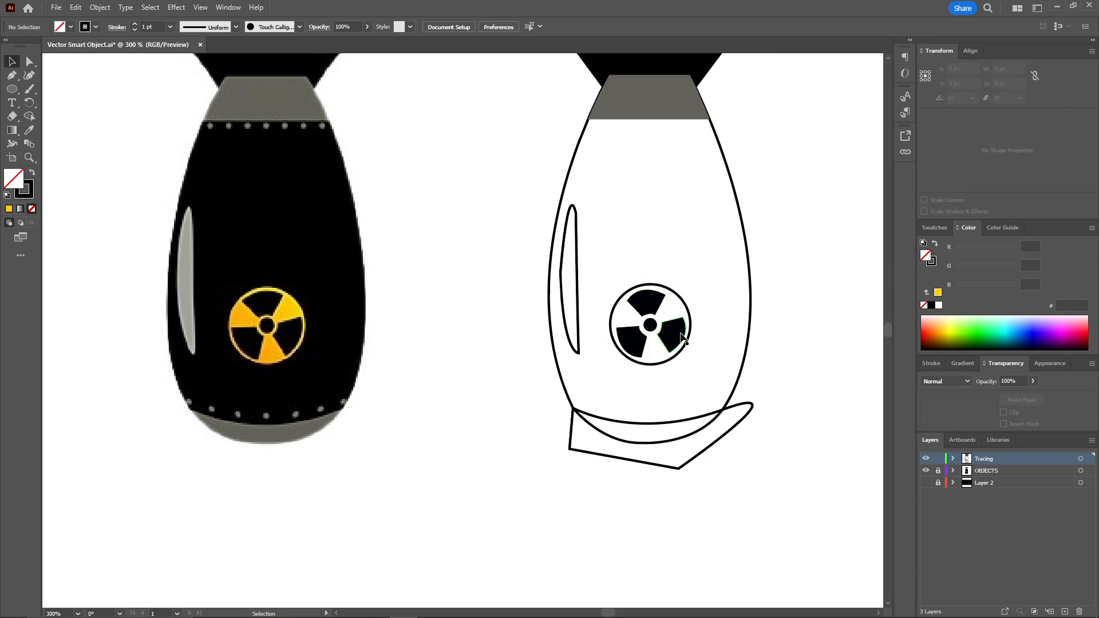
click(686, 331)
shift+click(646, 300)
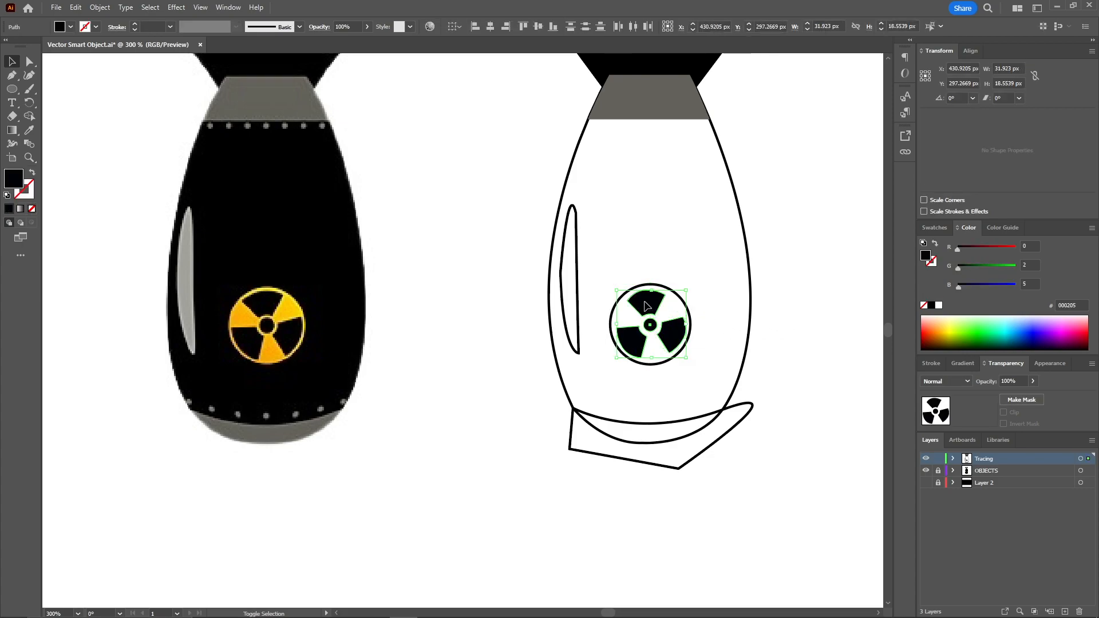
right_click(645, 301)
mouse_move(726, 534)
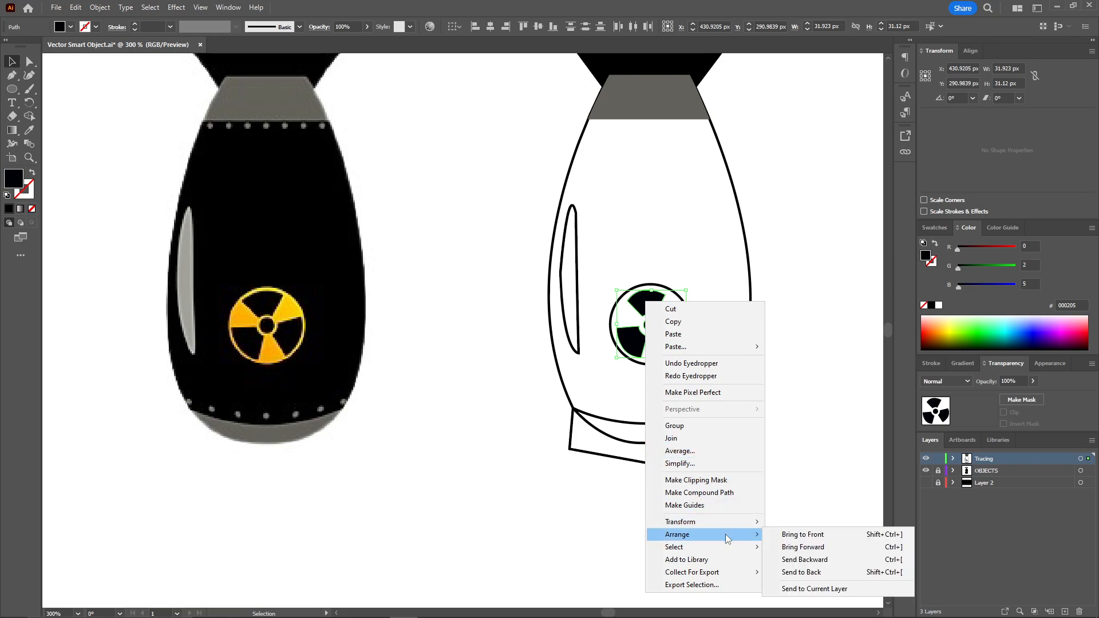
click(796, 534)
click(782, 310)
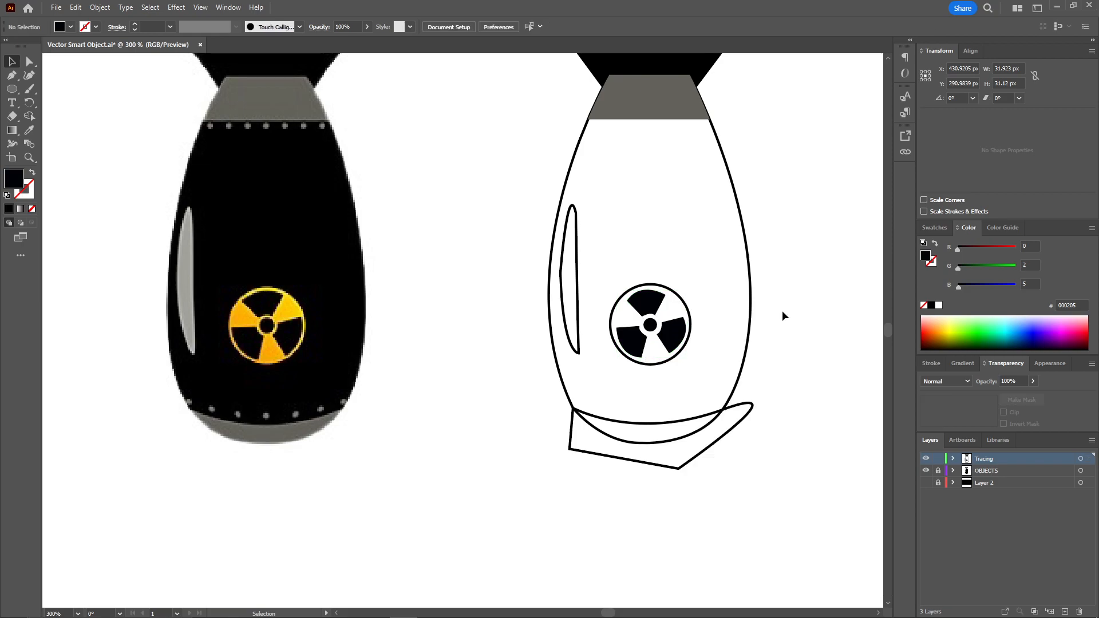
Fill the radiation symbol's outer circle with the yellow sampled from the image using the Eyedropper, and deselect
click(614, 318)
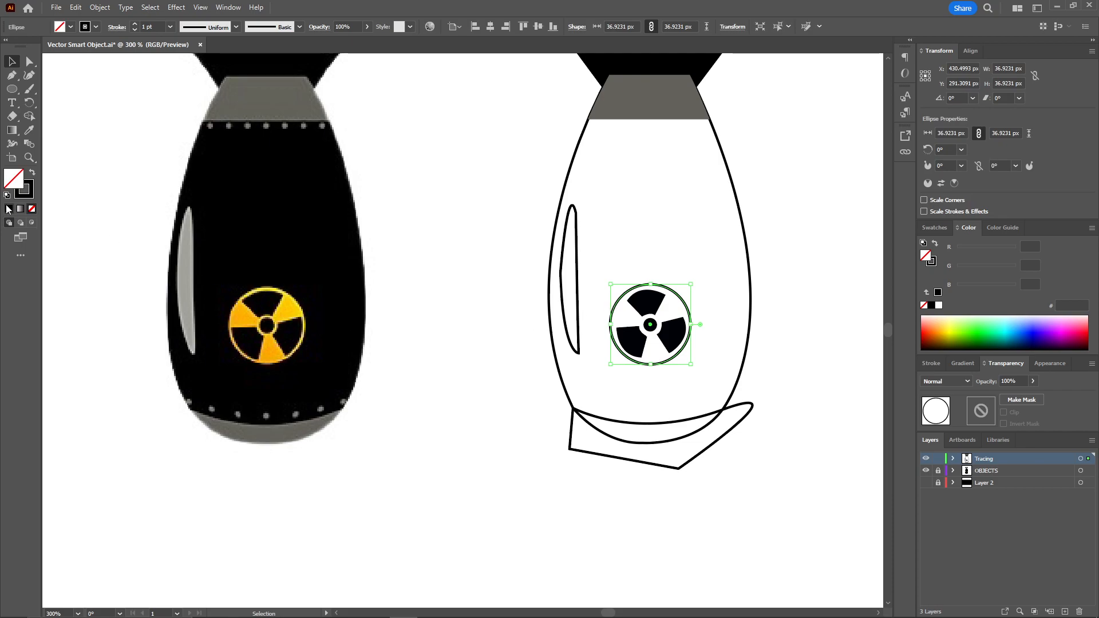
click(28, 130)
click(290, 310)
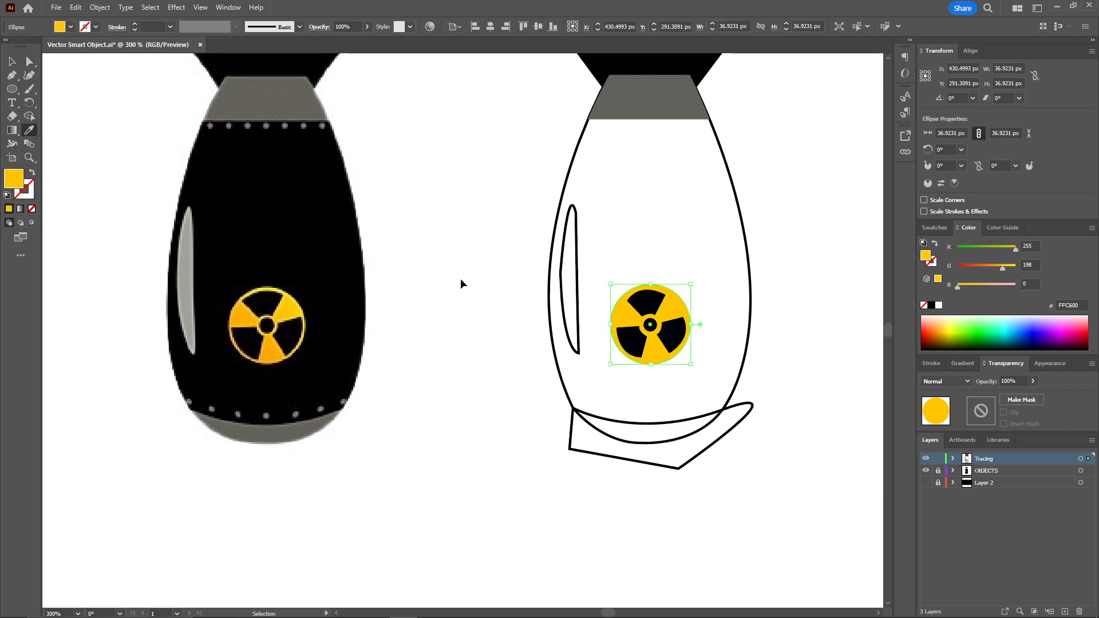
key(ctrl+shift+a)
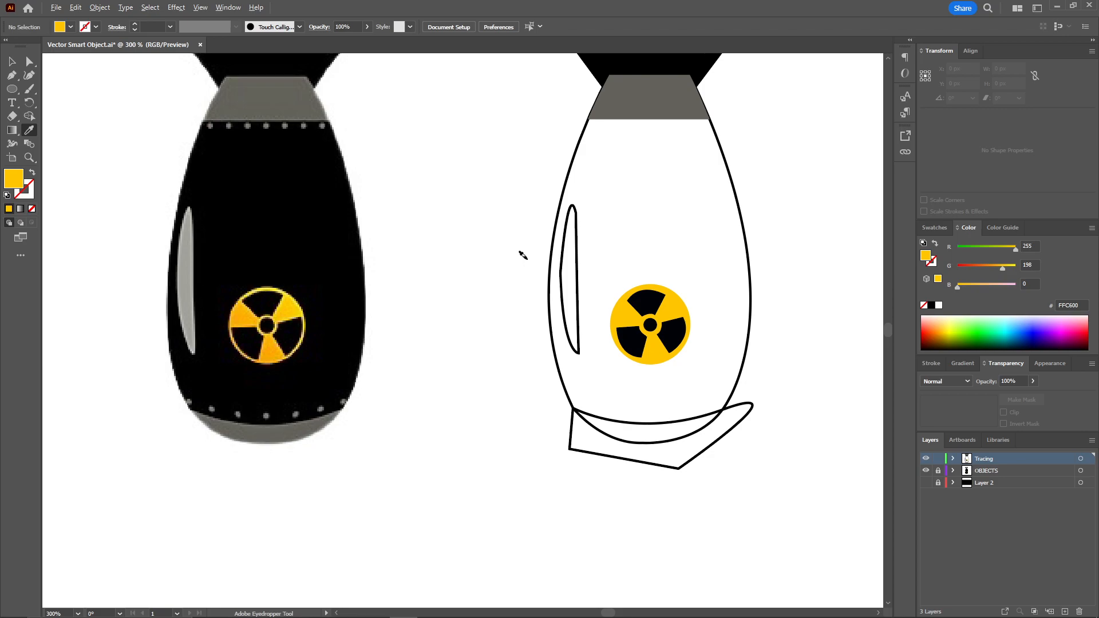
Bring the traced narrow highlight to the front and fill it with the light grey sampled from the image's highlight
drag(504, 199, 520, 249)
key(v)
click(593, 308)
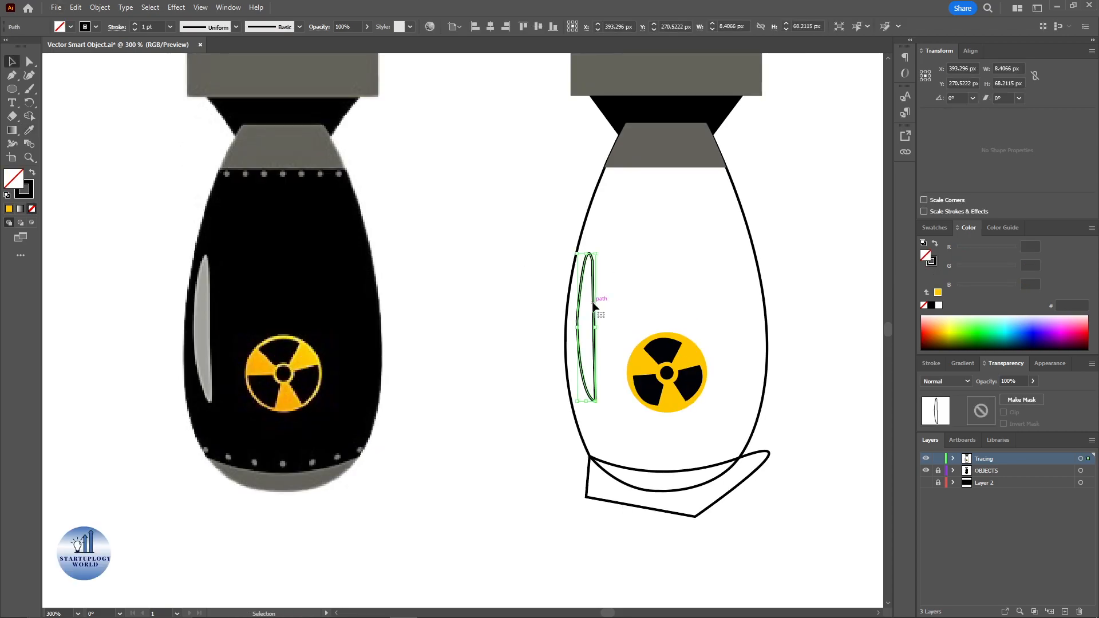
right_click(595, 304)
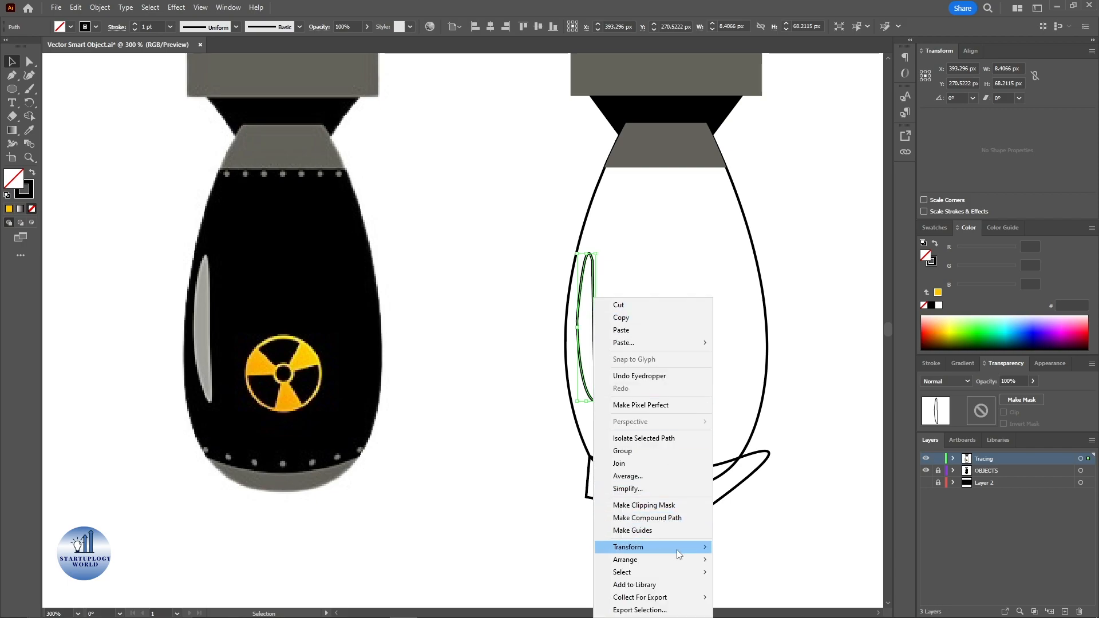
mouse_move(689, 559)
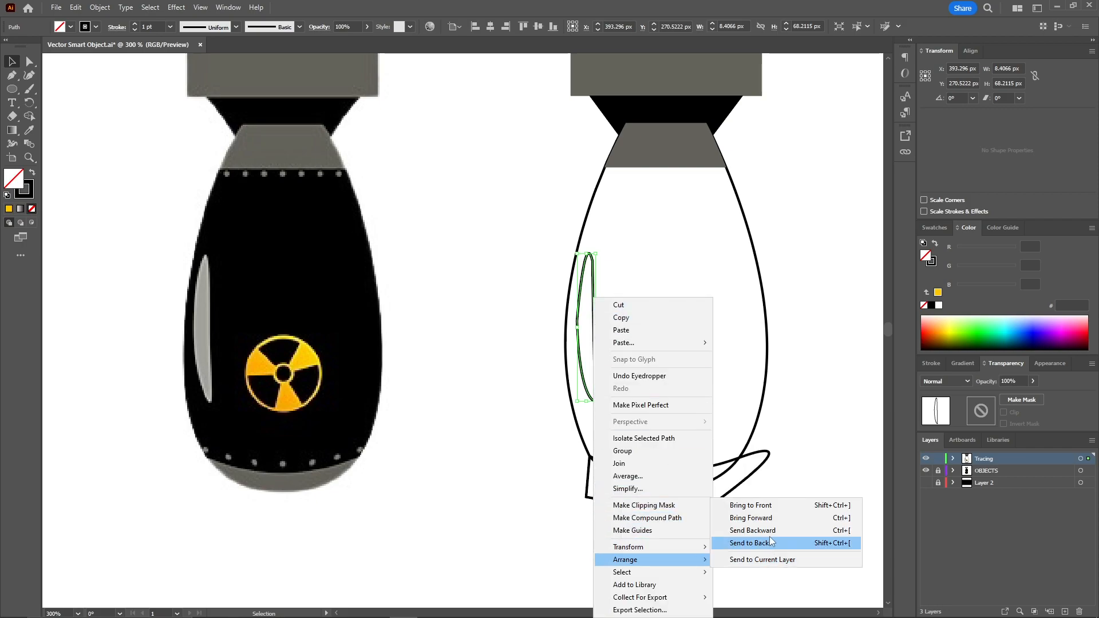
click(775, 506)
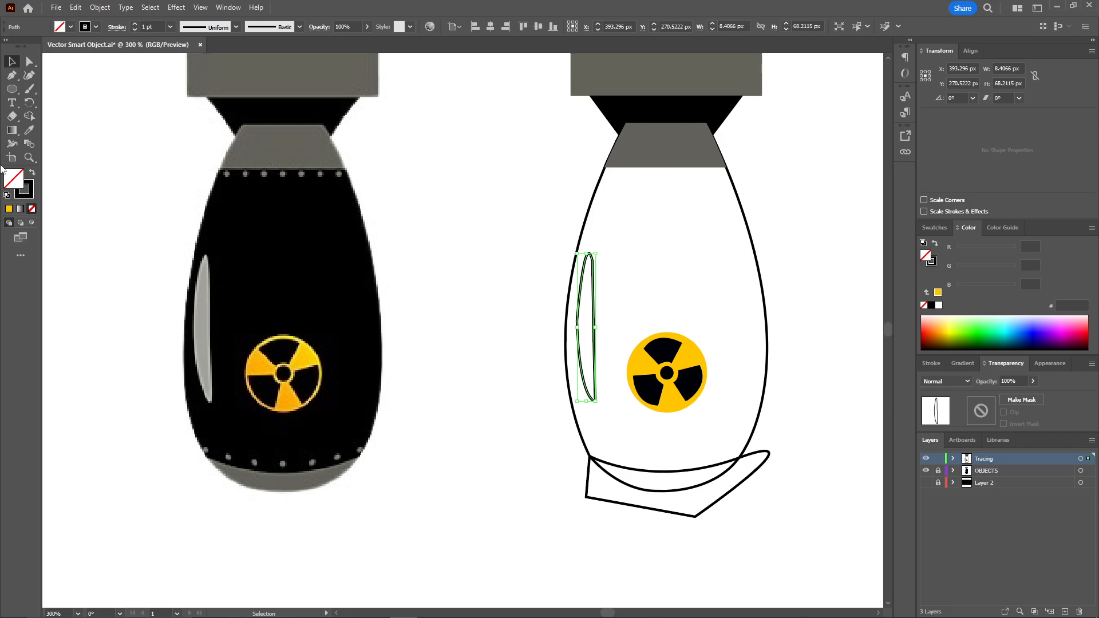
click(31, 130)
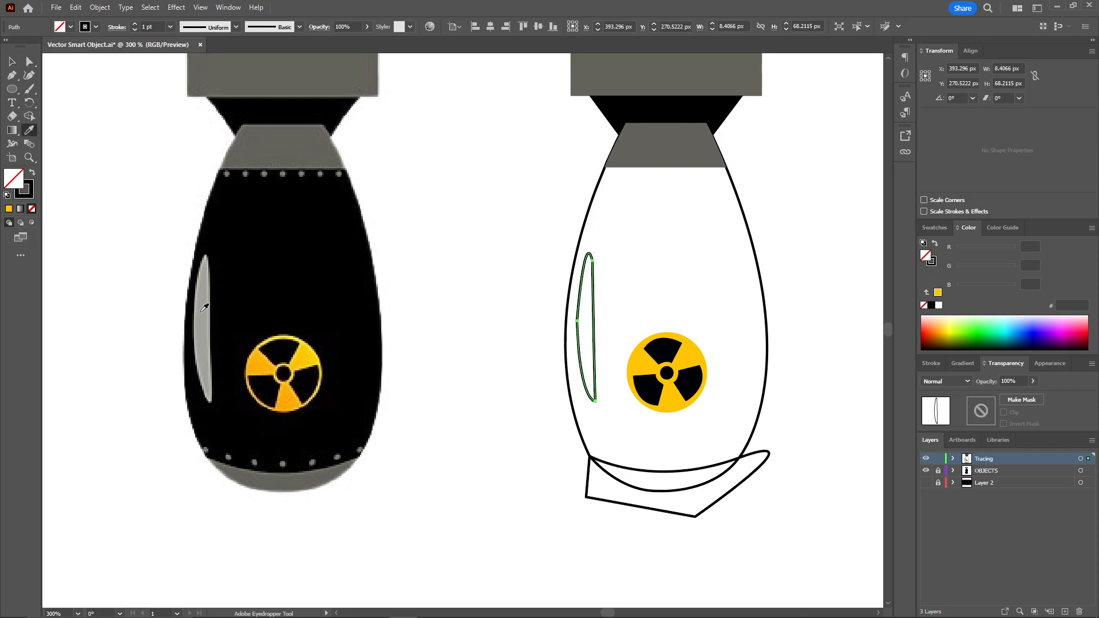
click(204, 308)
ctrl+click(435, 243)
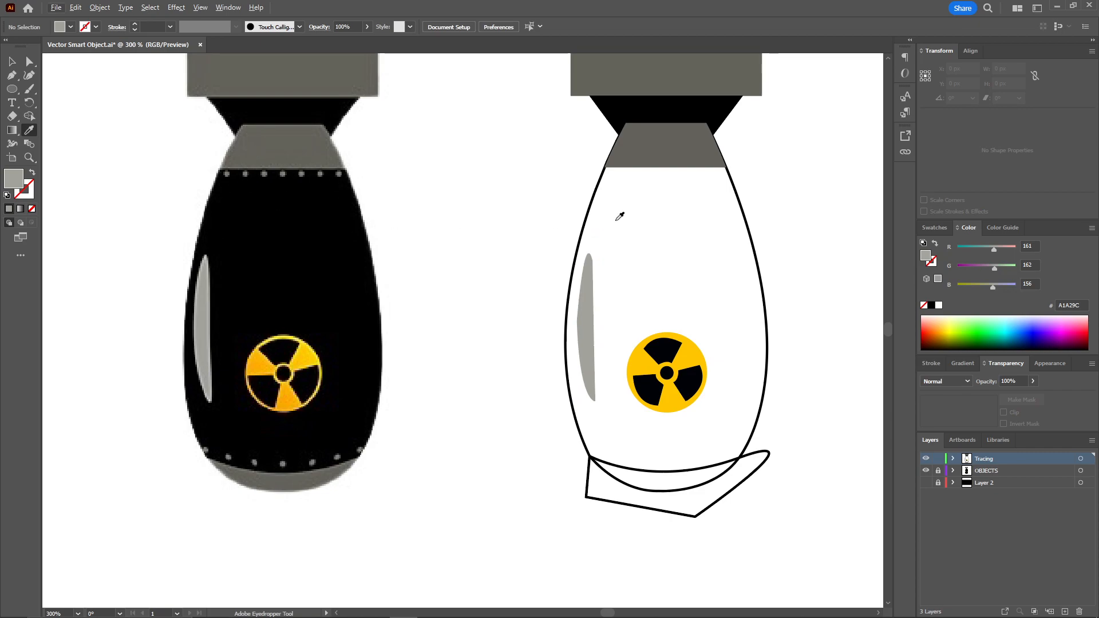
Fill the traced bomb body with the image's black and the nose shape with its grey using the Eyedropper
ctrl+click(593, 209)
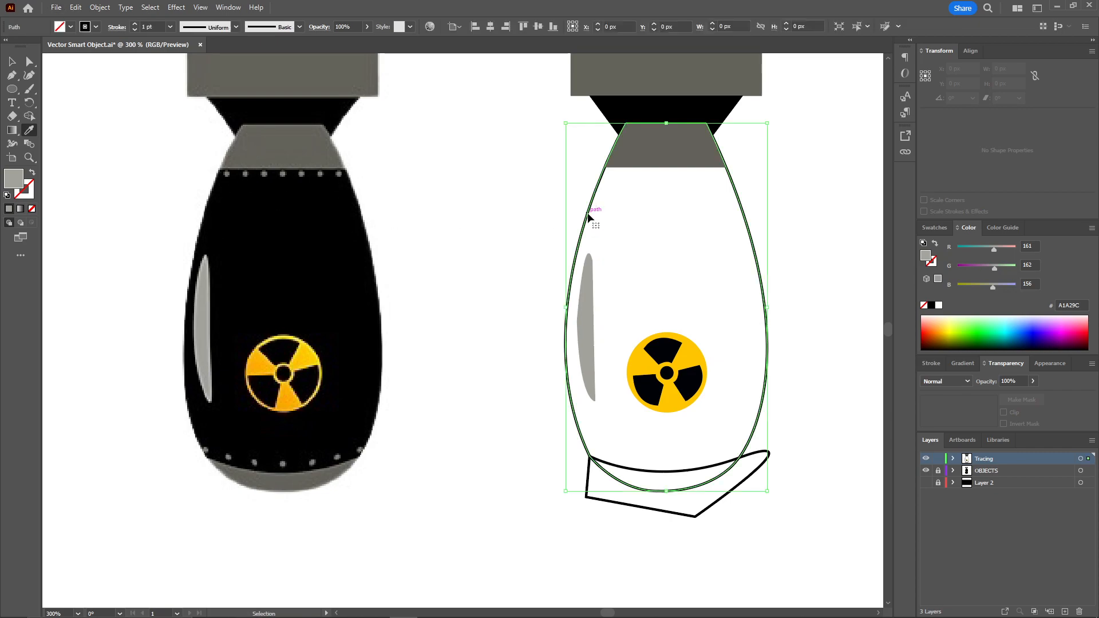
click(258, 233)
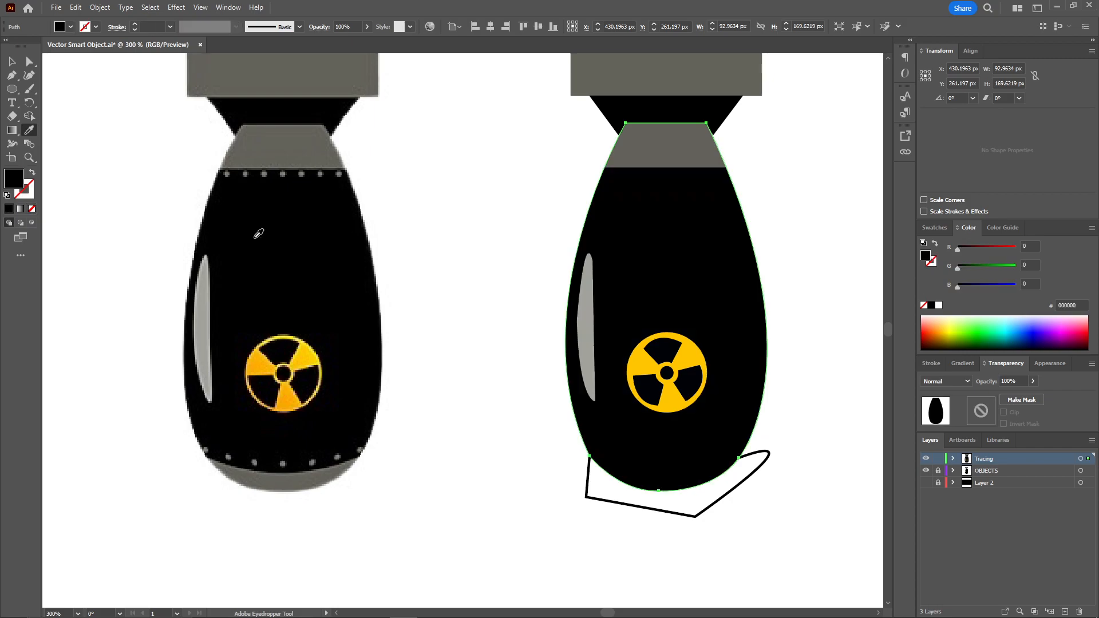
ctrl+click(588, 483)
click(303, 480)
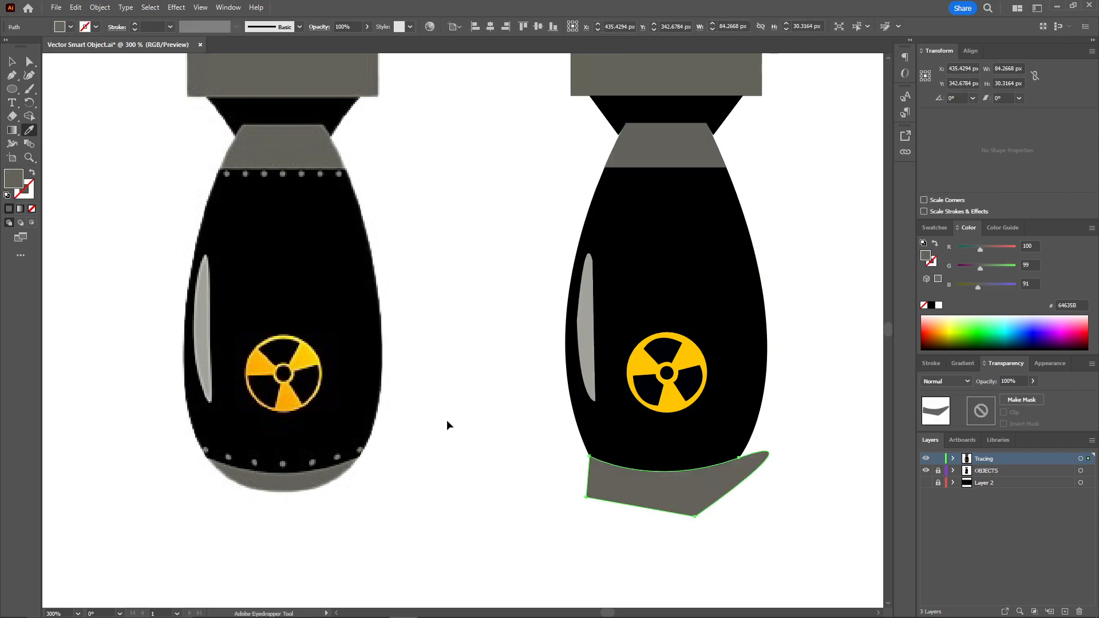
ctrl+click(446, 419)
Remove the part of the grey nose shape outside the bomb body with the Shape Builder, and deselect
drag(687, 425, 643, 400)
key(v)
drag(504, 428, 720, 500)
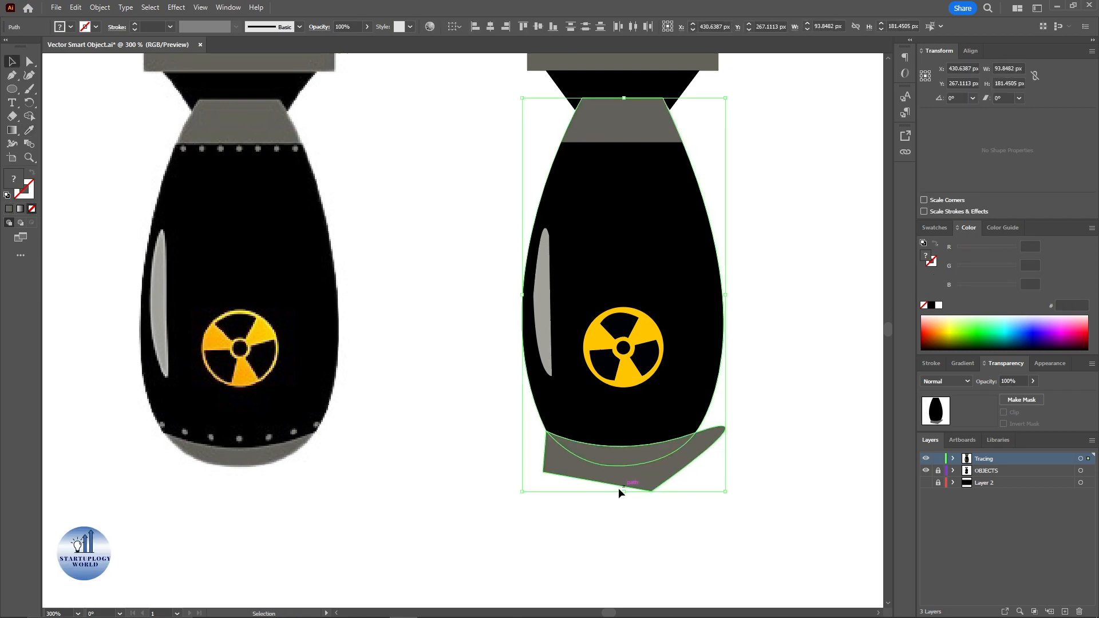
click(32, 118)
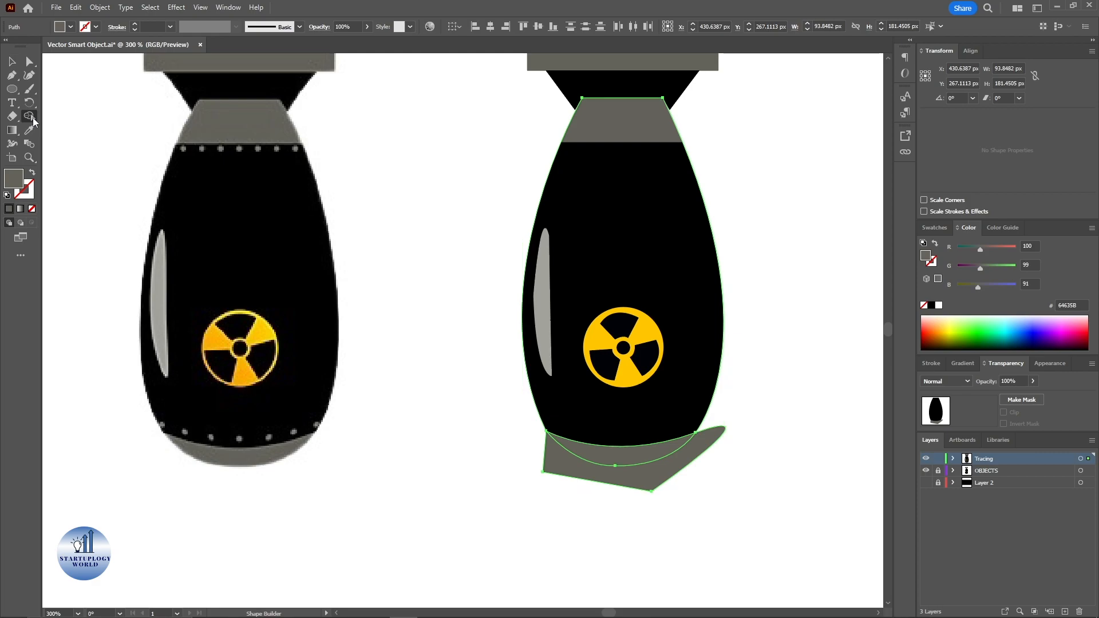
drag(580, 474, 580, 473)
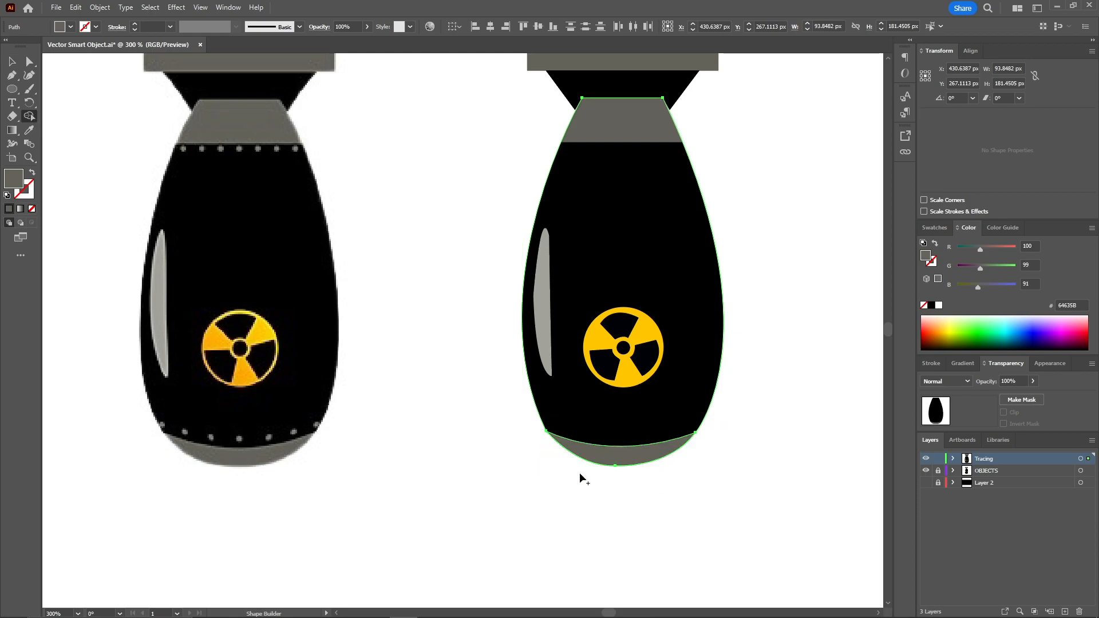
key(v)
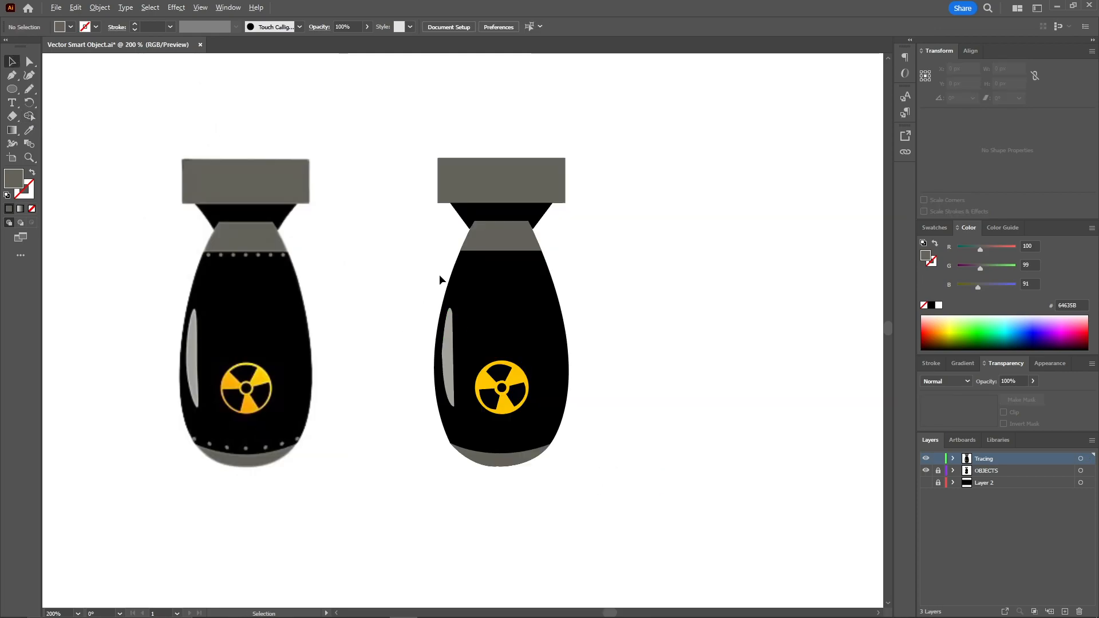
Examine the traced bomb's highlight and body edges up close, and the pixels of the placed image's radiation symbol
scroll(469, 361, up, 5)
scroll(267, 310, down, 1)
scroll(267, 311, up, 1)
key(space)
drag(256, 316, 347, 322)
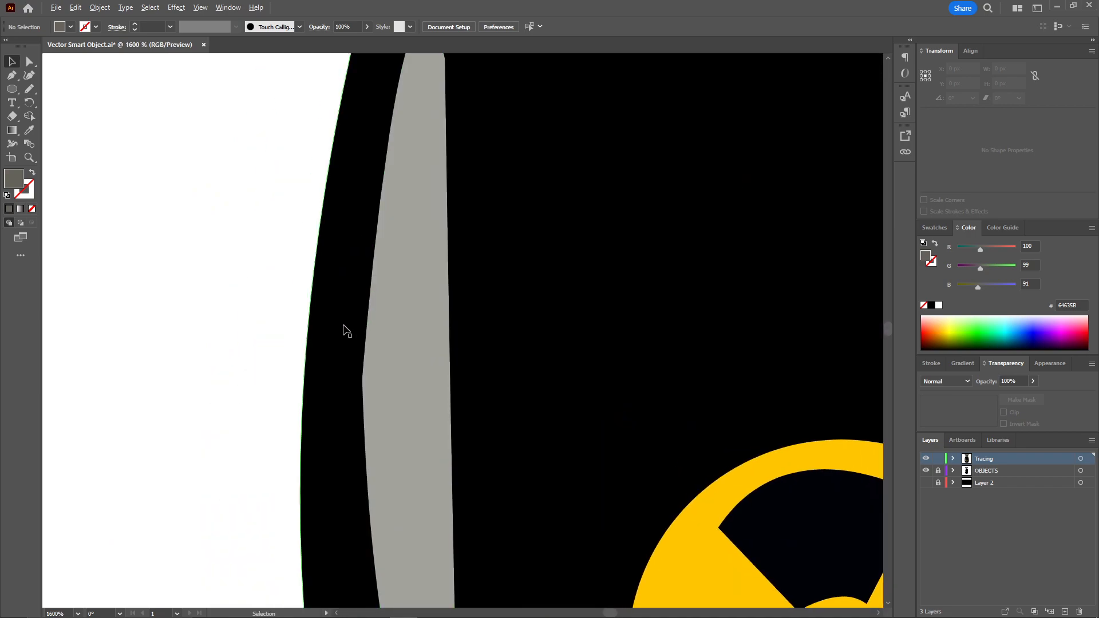
scroll(344, 328, down, 6)
key(space)
drag(179, 350, 515, 350)
scroll(515, 350, up, 5)
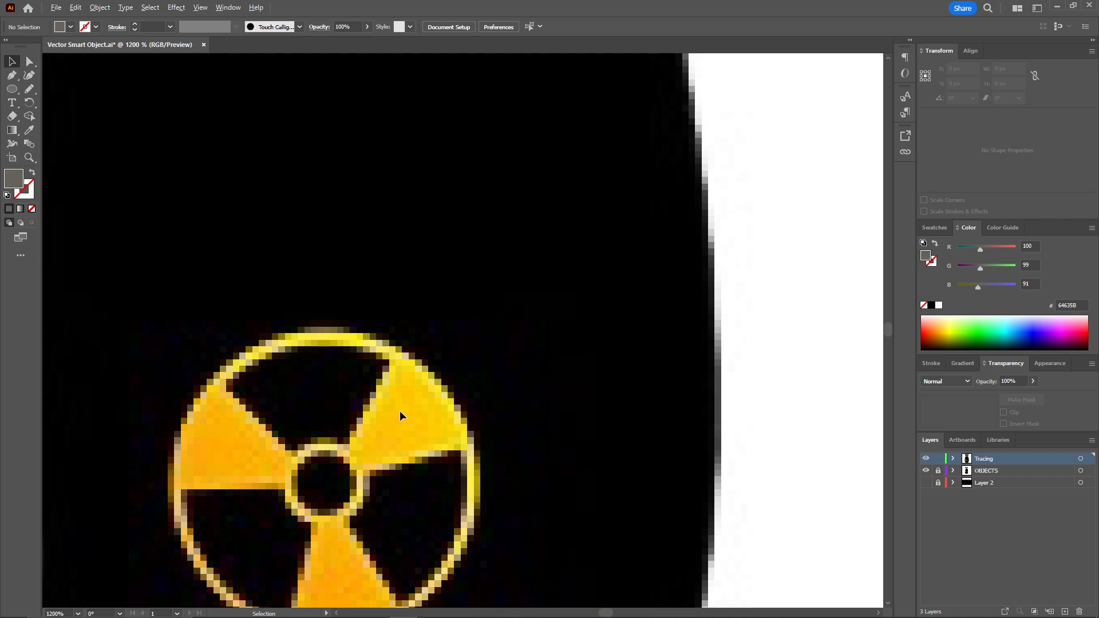
scroll(399, 410, up, 4)
scroll(400, 410, down, 2)
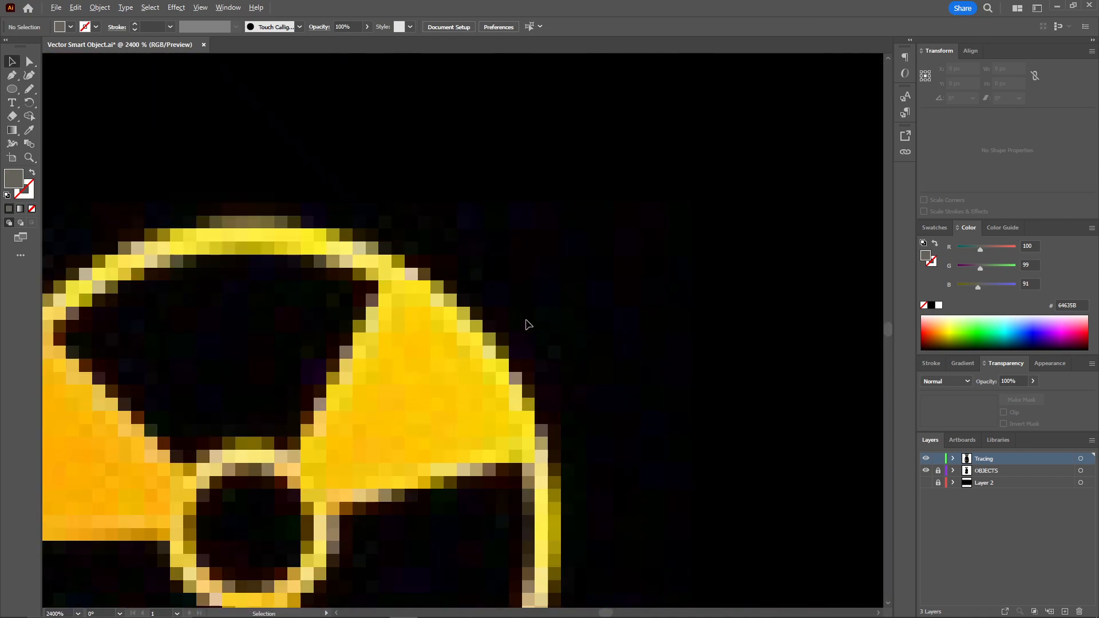
scroll(509, 354, down, 4)
Examine the edges of the traced radiation symbol up close to compare the vector version with the placed image
key(space)
drag(718, 296, 291, 290)
scroll(676, 323, down, 2)
scroll(678, 328, down, 1)
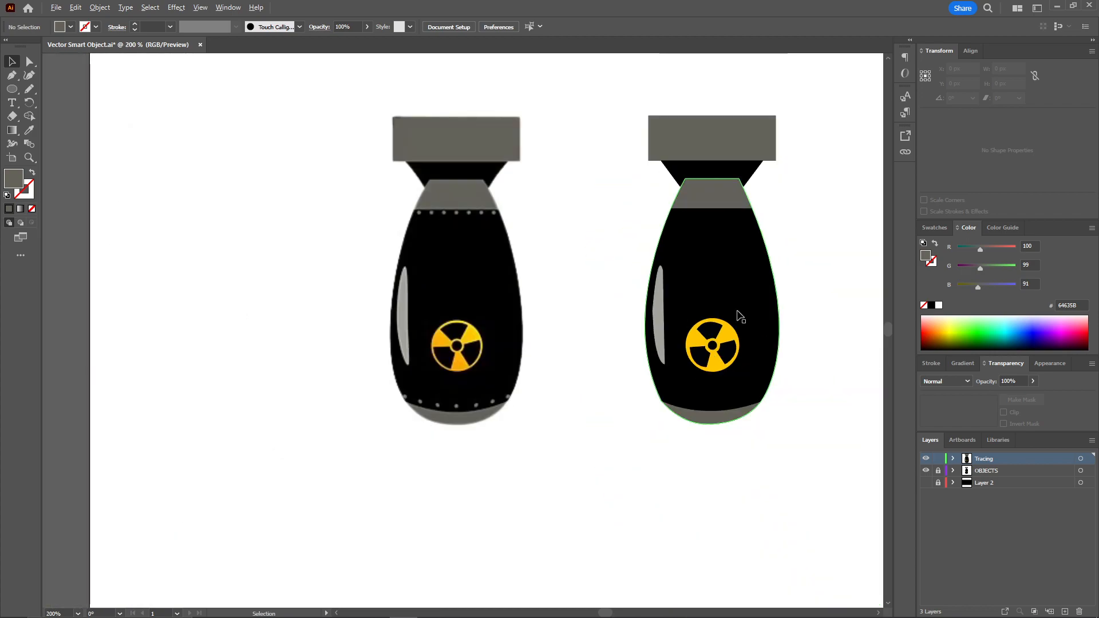
scroll(793, 309, up, 7)
scroll(765, 325, up, 2)
scroll(756, 326, down, 2)
key(space)
drag(382, 411, 762, 164)
drag(594, 256, 690, 142)
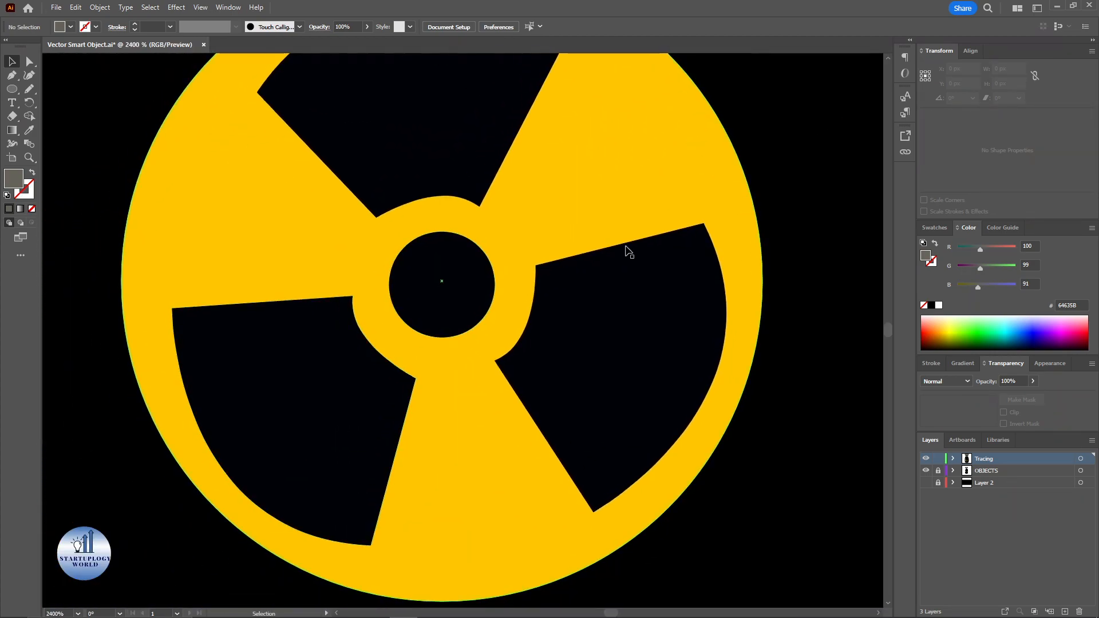
scroll(464, 283, down, 7)
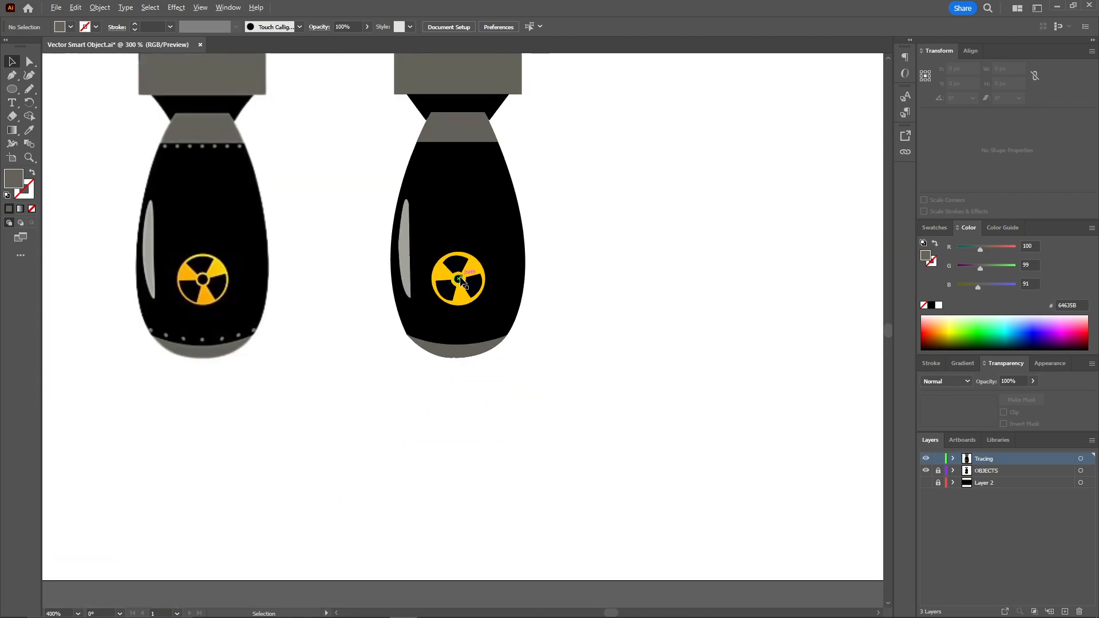